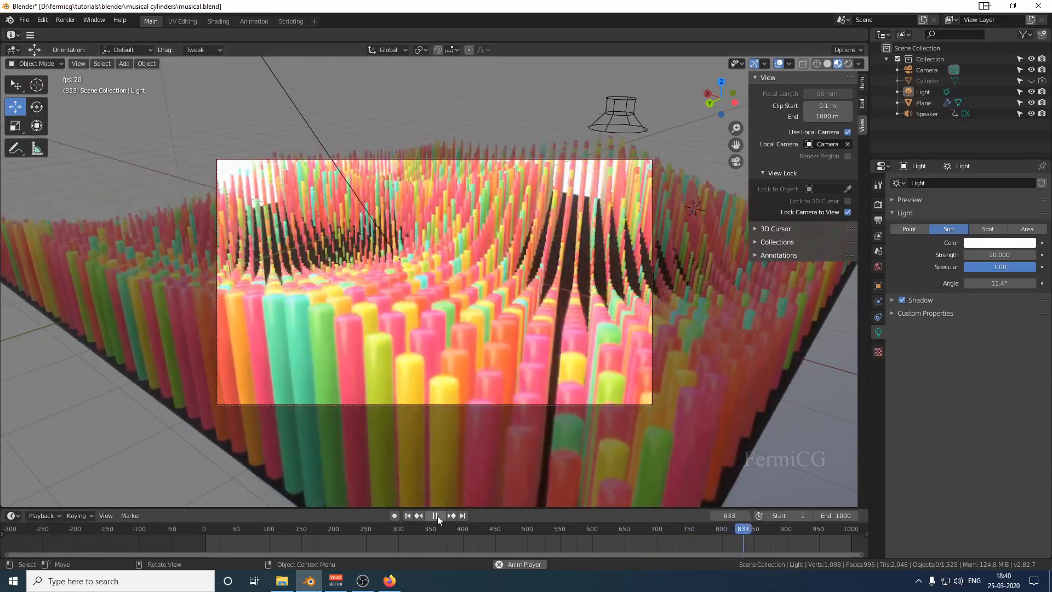
Stop the animation playback, switch to Firefox and preview the opening of the "Music to 3d animation in Blender tutorial" video
left_click(437, 515)
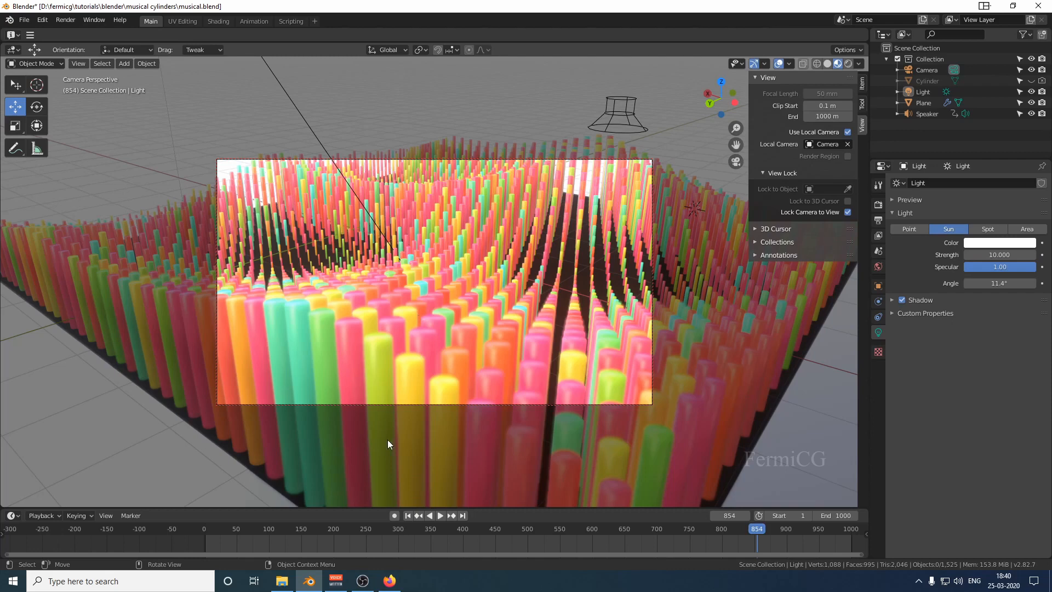
left_click(389, 581)
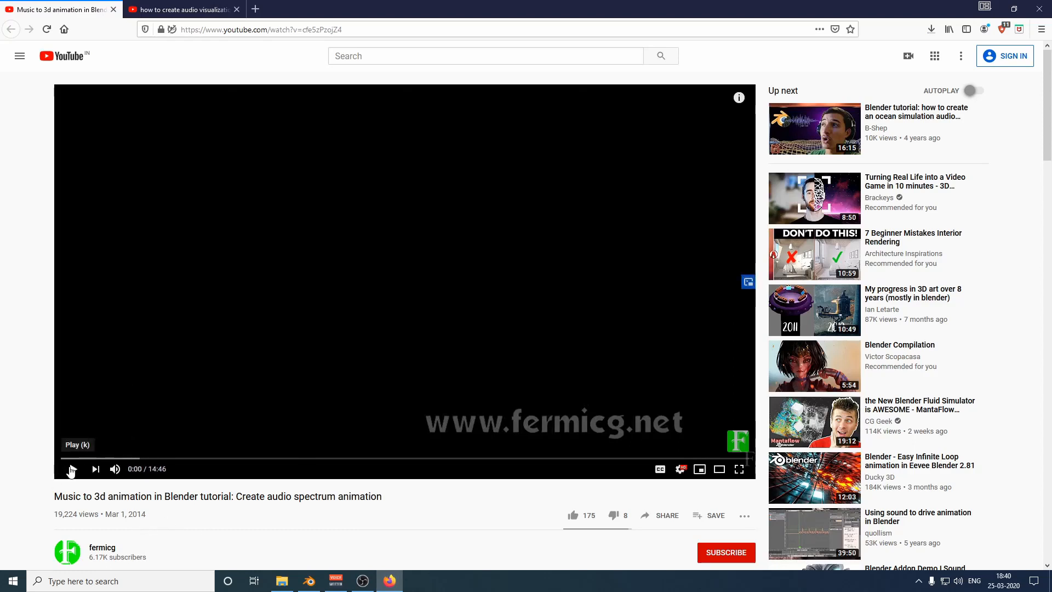
left_click(73, 468)
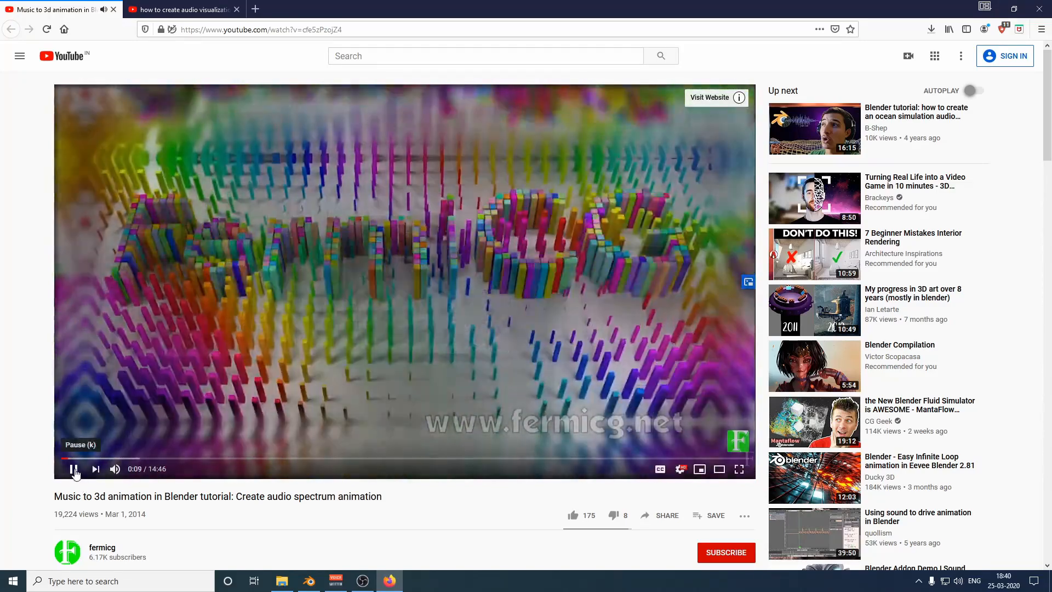
left_click(73, 469)
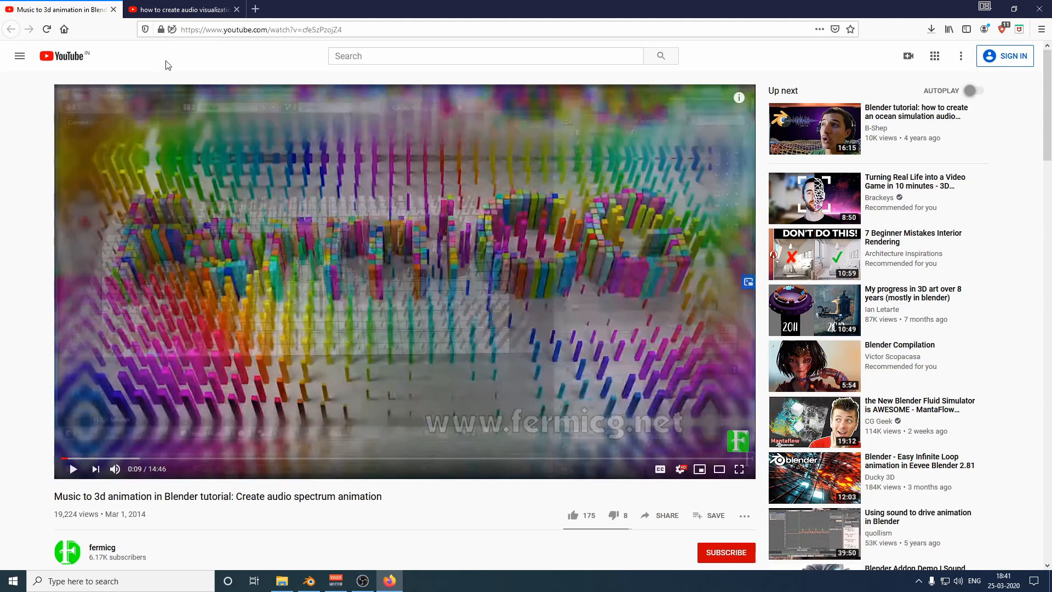
Preview a few seconds of the "how to create audio visualization" video and return to Blender
left_click(180, 10)
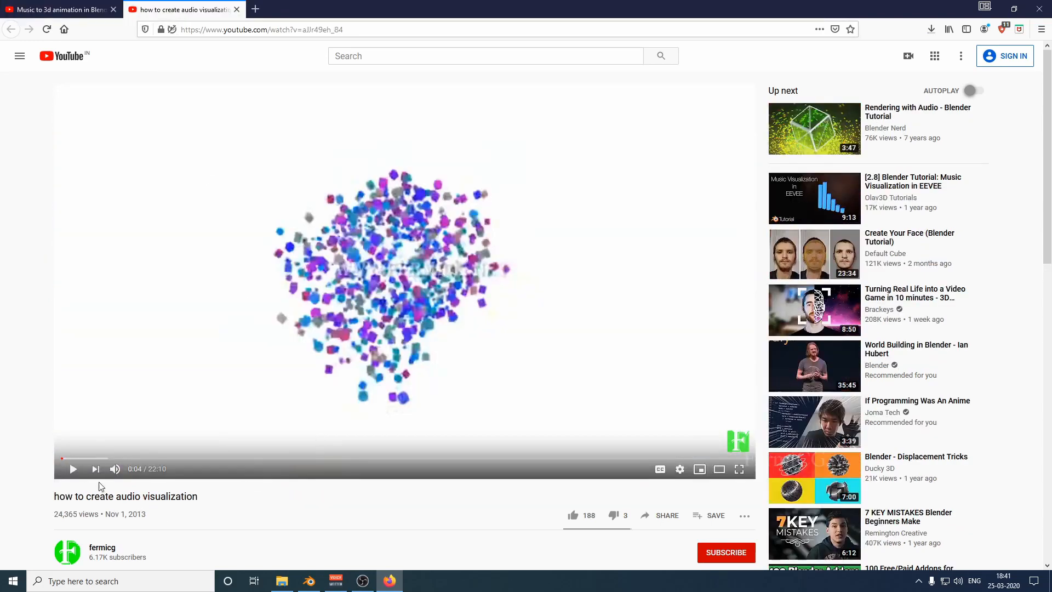
left_click(73, 470)
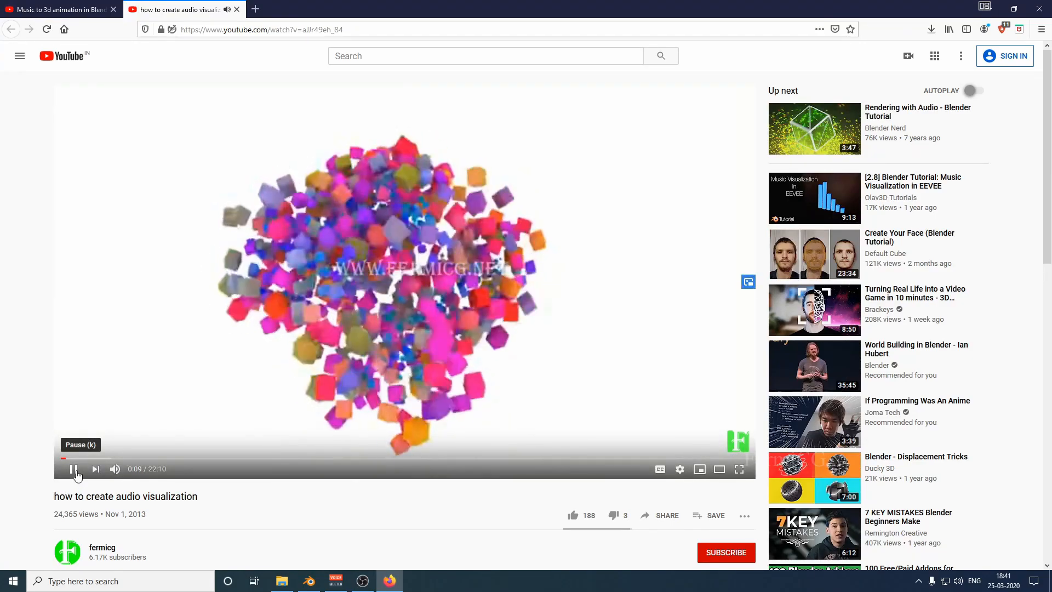
left_click(75, 470)
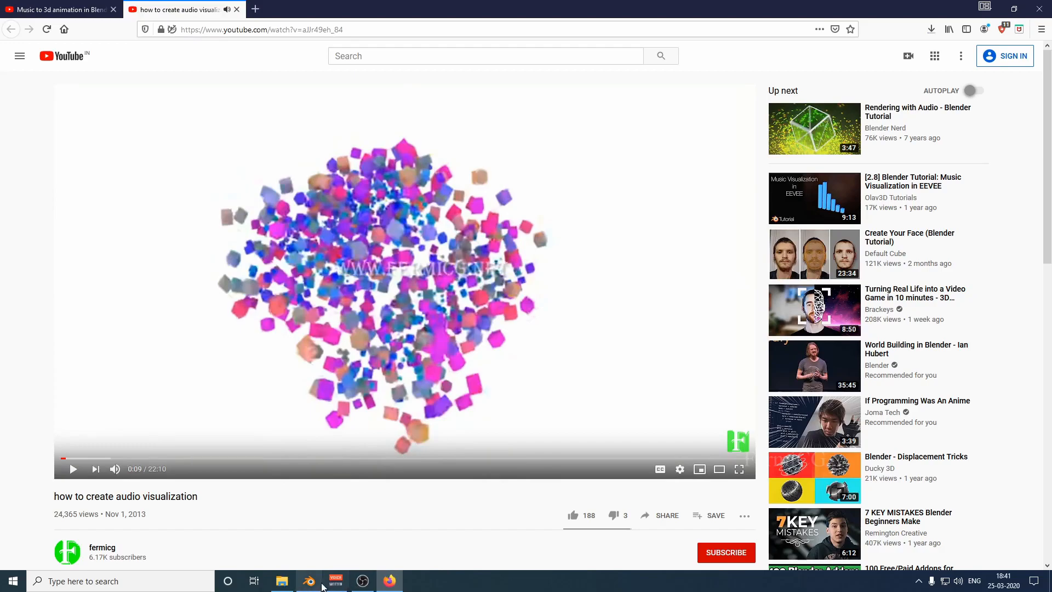
left_click(310, 582)
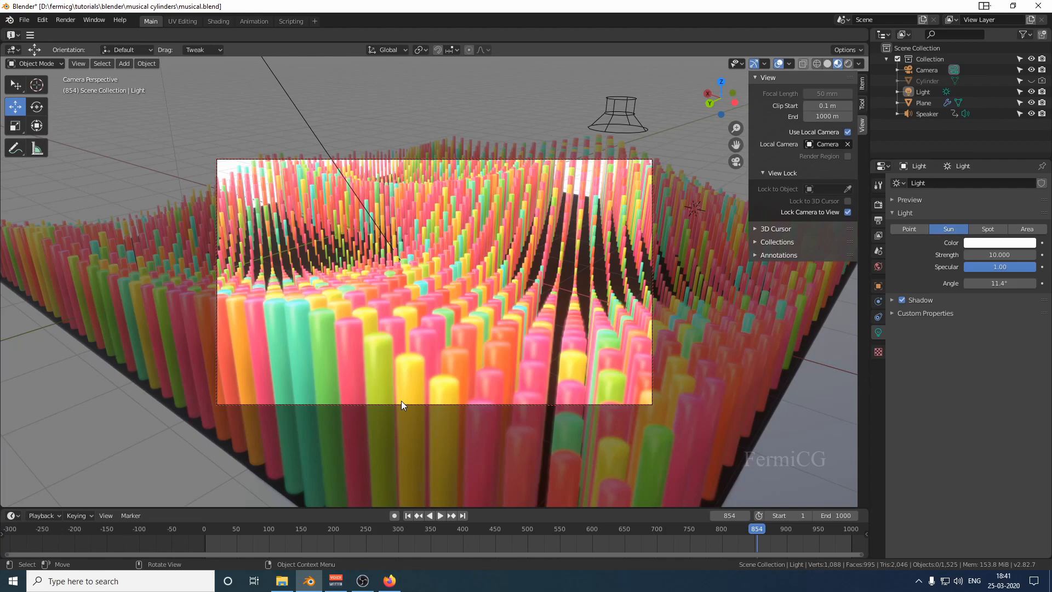
Start a new file without saving the changes to "musical", and delete all the default objects
left_click(24, 19)
mouse_move(41, 32)
left_click(144, 31)
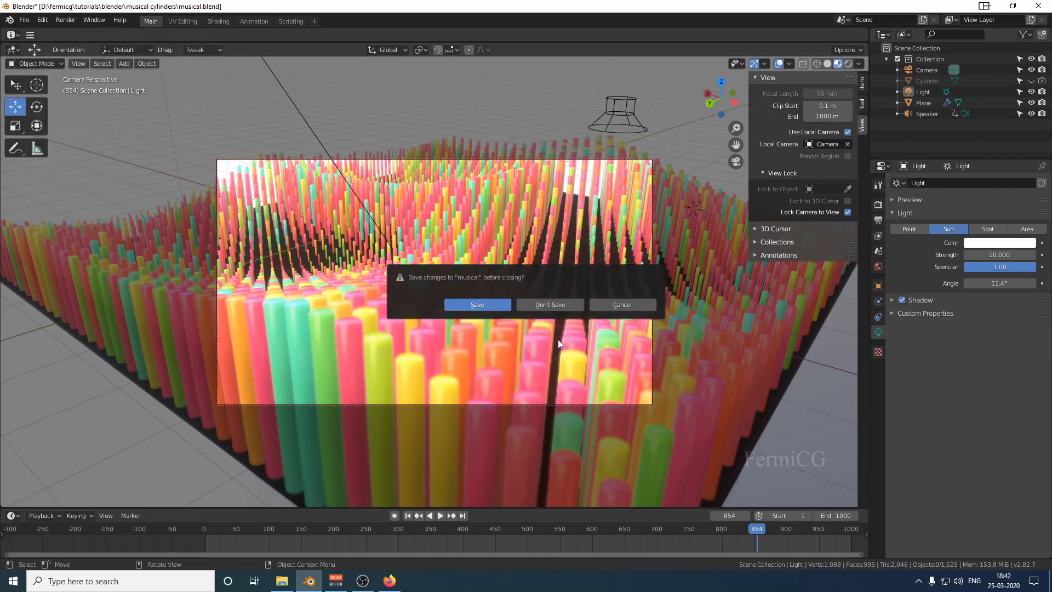
left_click(559, 305)
left_click_drag(593, 78, 157, 365)
key("Delete")
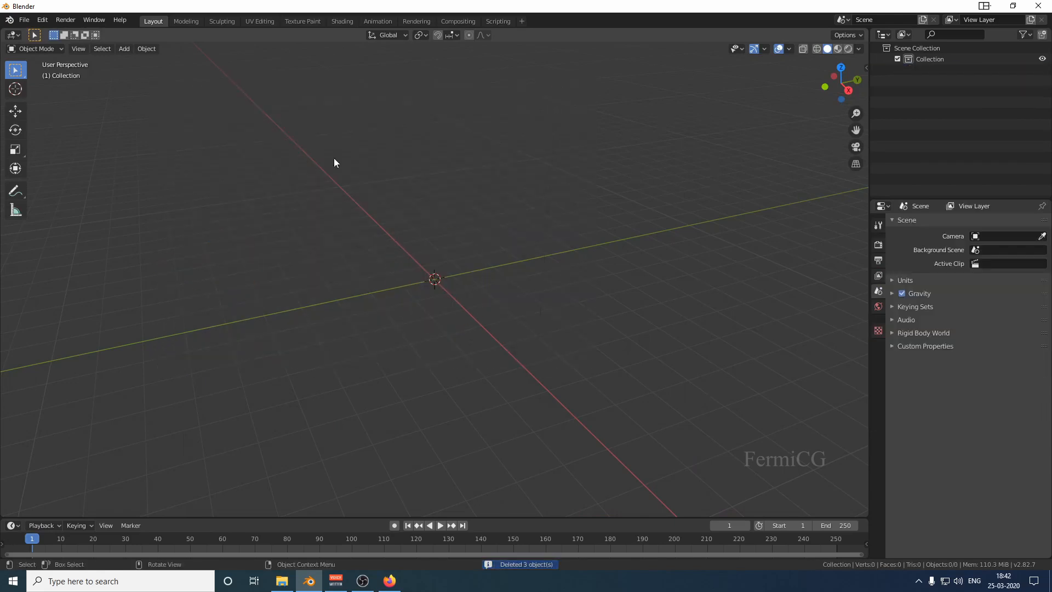
Add a plane mesh with a size of 20 m and turn on the wireframe overlay
left_click(124, 48)
mouse_move(141, 62)
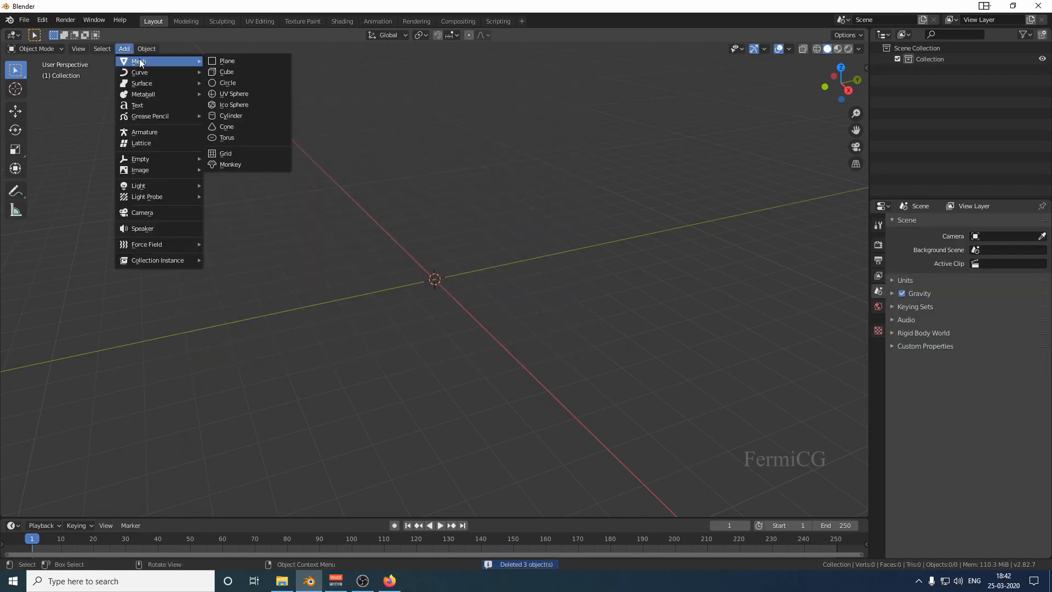
left_click(224, 61)
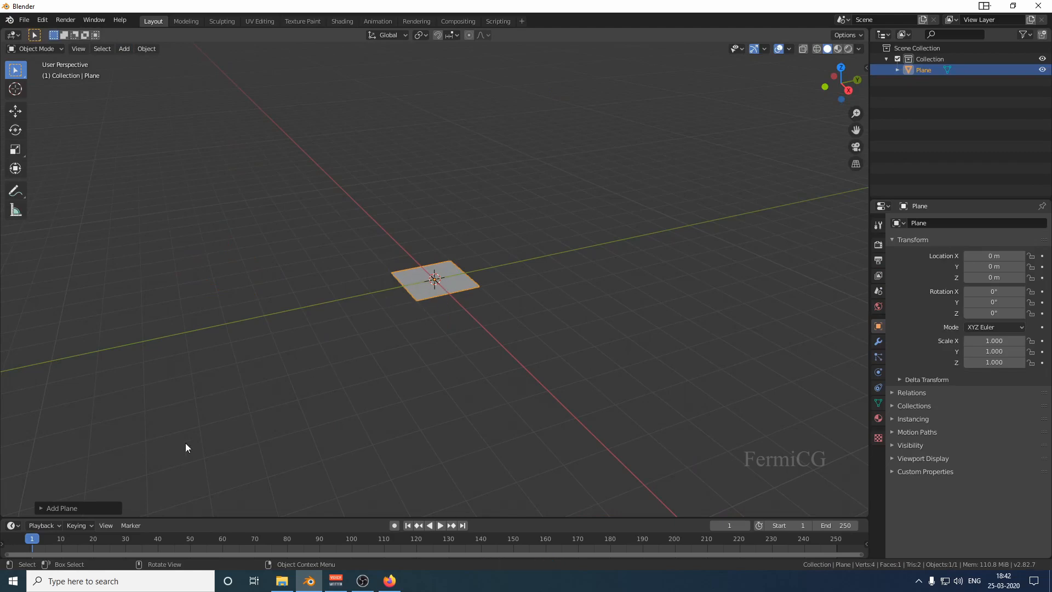
left_click(102, 509)
left_click(151, 412)
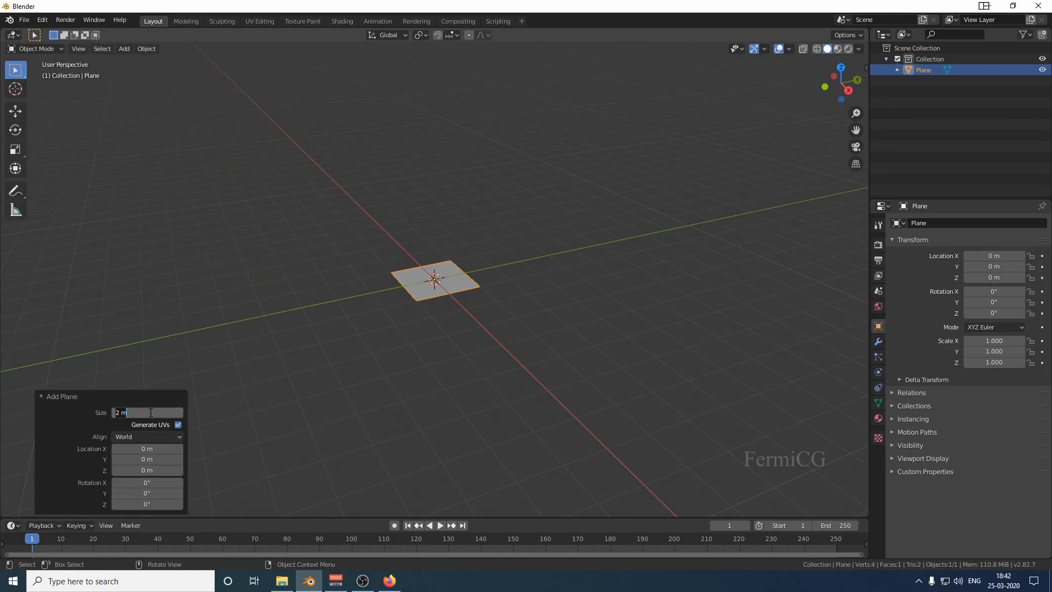
type("20")
key("Return")
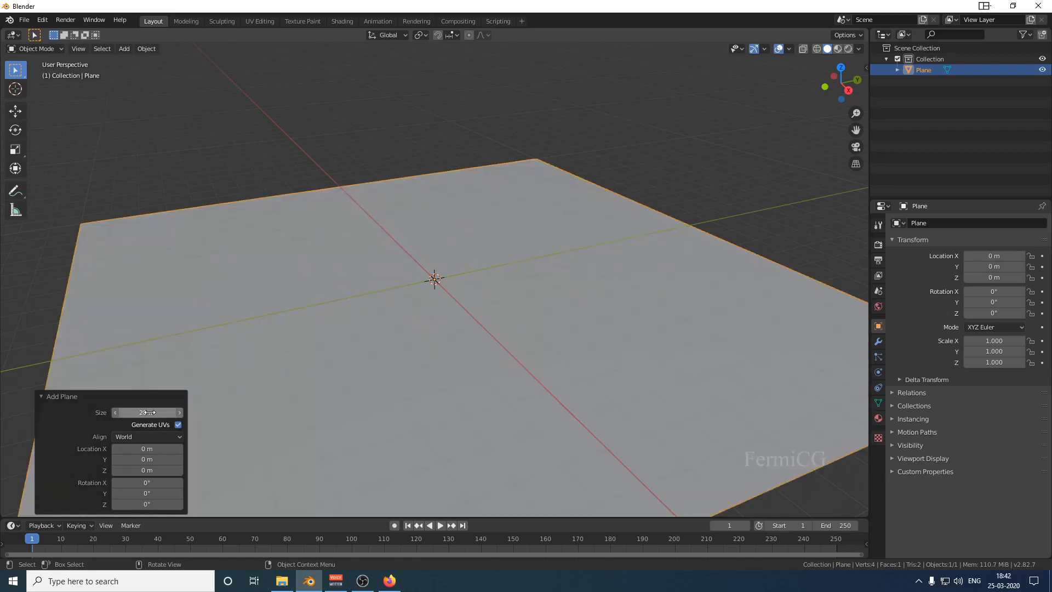
left_click(791, 50)
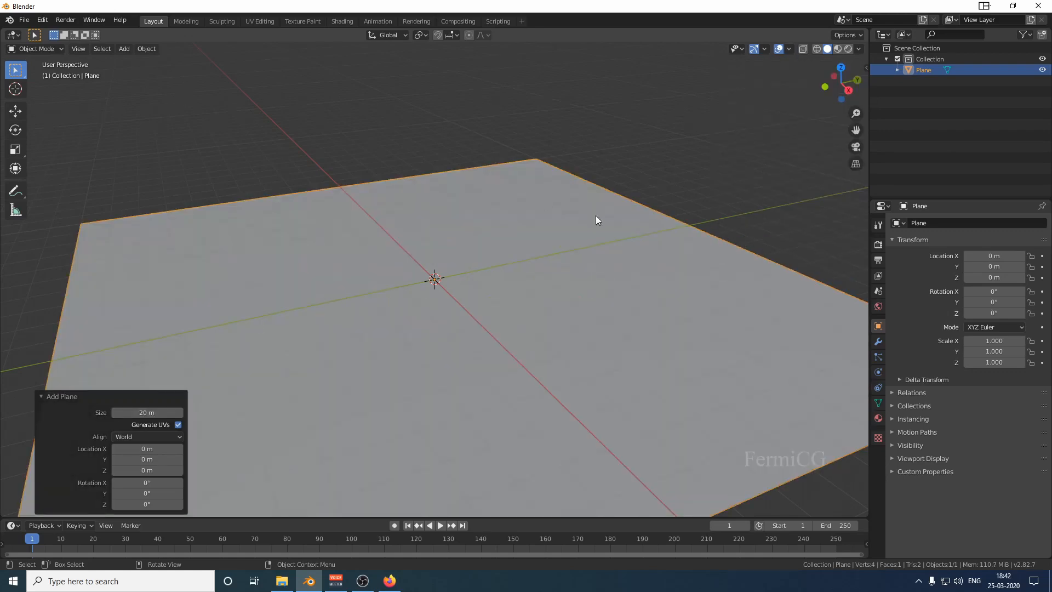
left_click(593, 142)
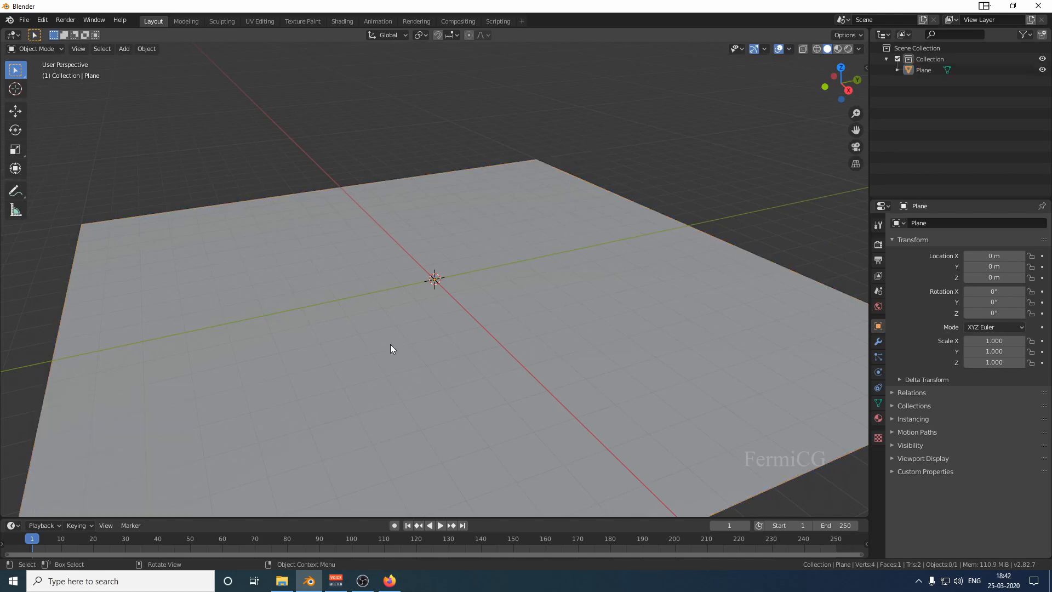
Subdivide the plane's face with 20 cuts in Edit Mode using face selection, and return to Object Mode
left_click(390, 350)
left_click(36, 49)
left_click(49, 73)
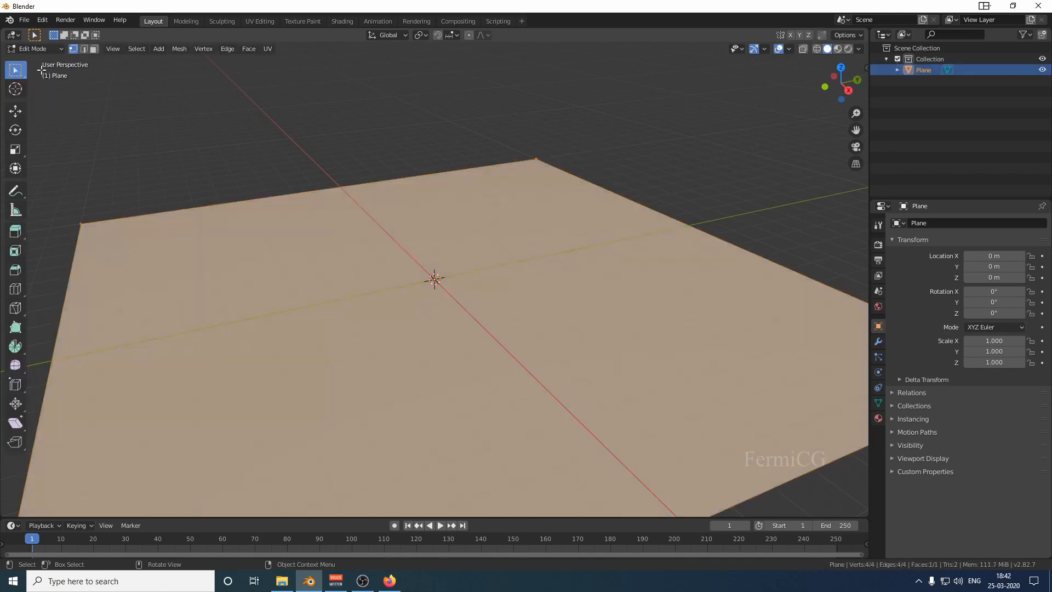
left_click(94, 49)
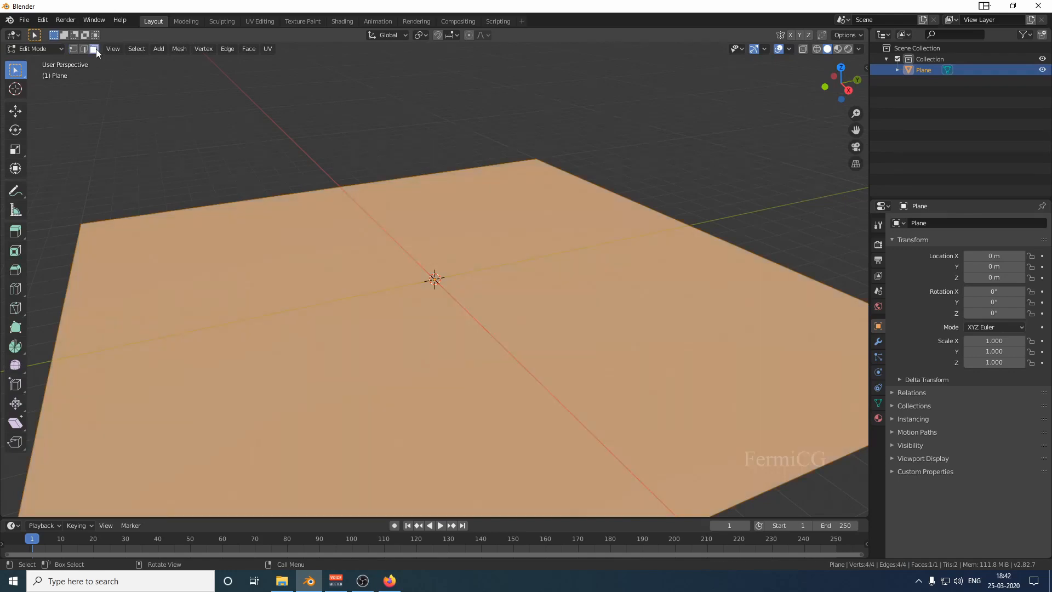
right_click(284, 235)
left_click(296, 247)
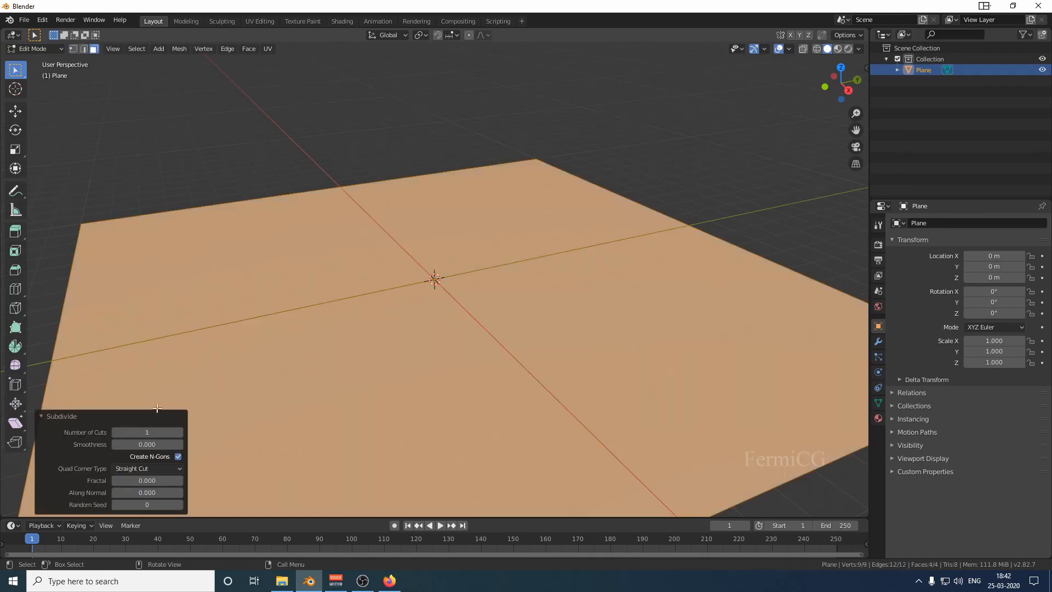
left_click(148, 432)
type("20")
key("Return")
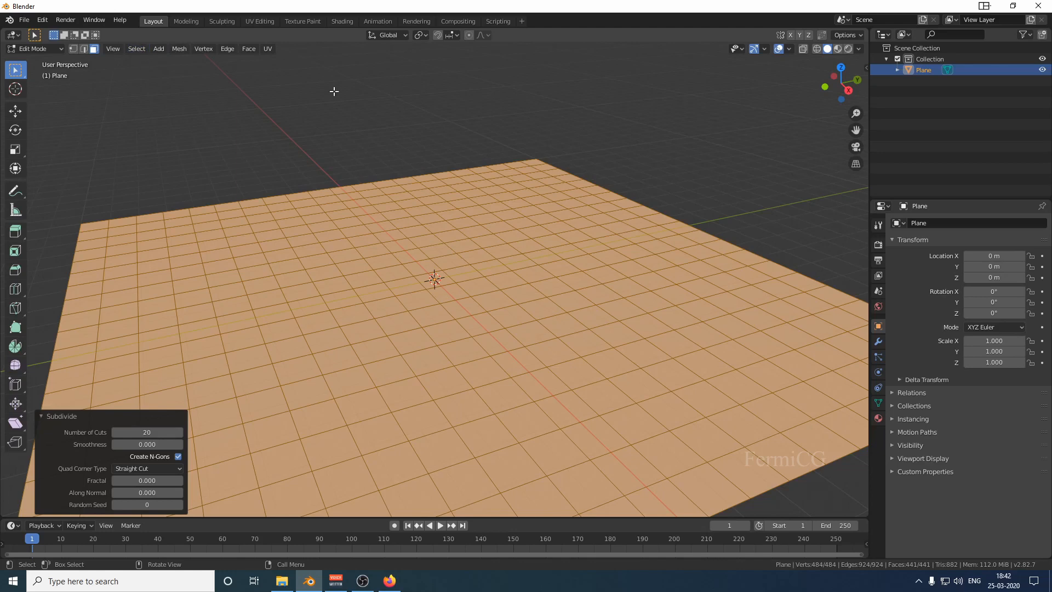
left_click(37, 49)
left_click(41, 62)
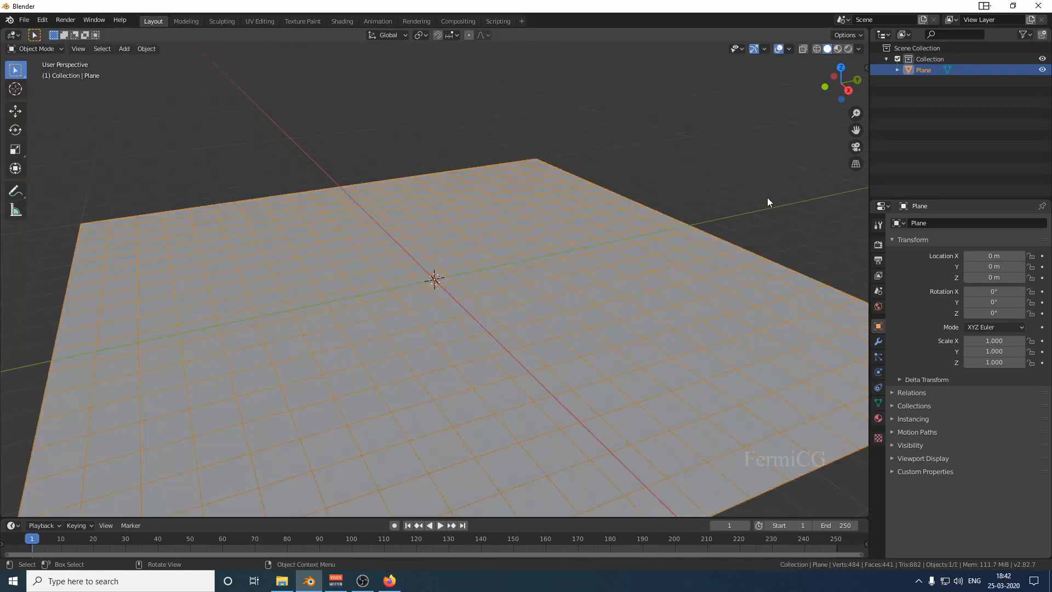
Rename the subdivided plane as "grid" and deselect it
double_click(924, 71)
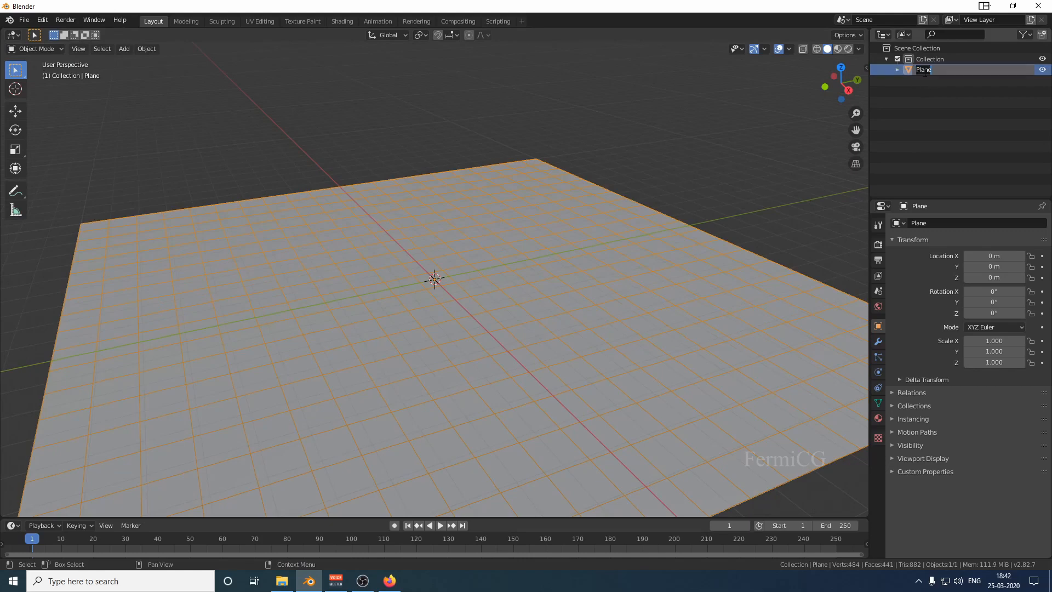
type("grid")
key("Return")
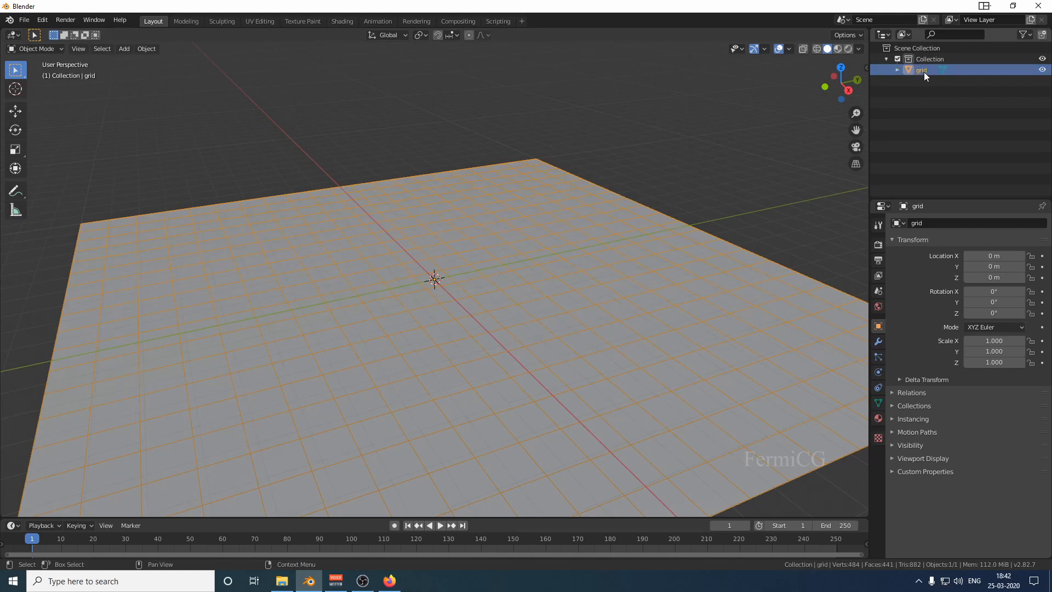
left_click(892, 120)
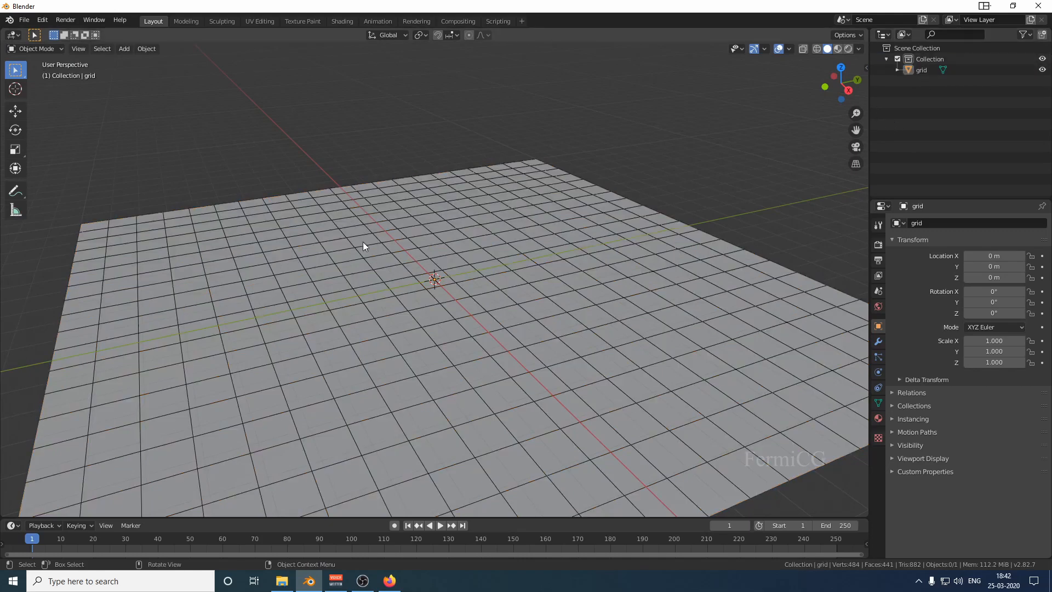
Add a cylinder mesh at the centre of the grid with a radius of 0.1 m
left_click(124, 49)
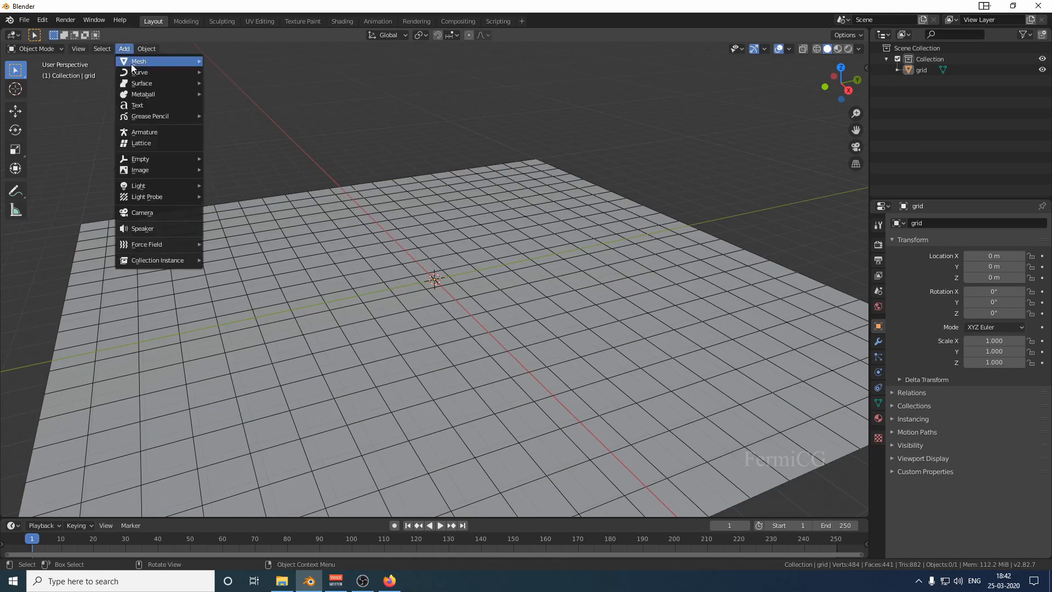
mouse_move(138, 62)
left_click(237, 116)
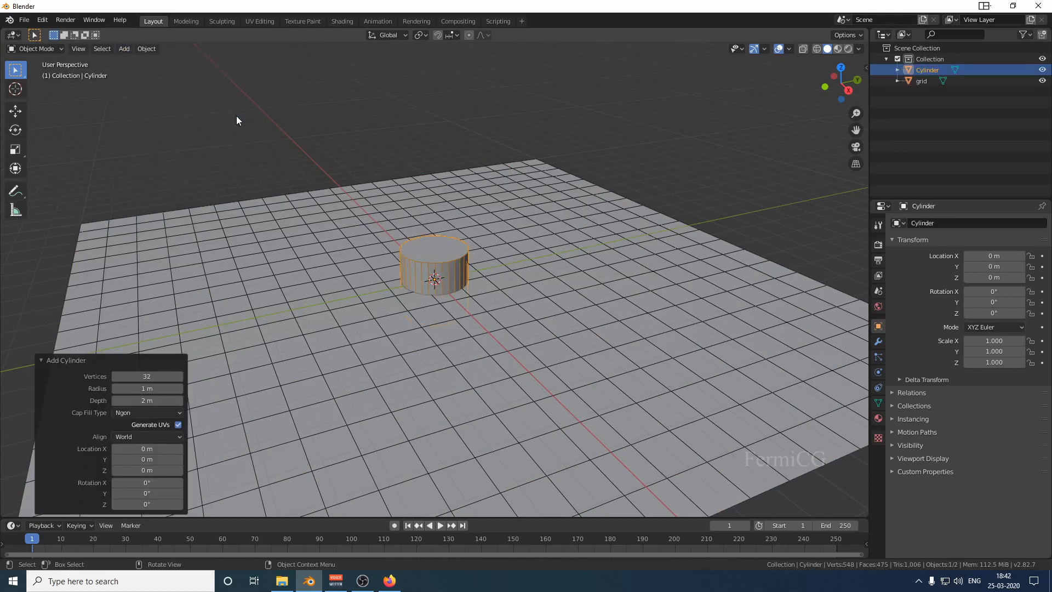
left_click(145, 389)
type("0.1")
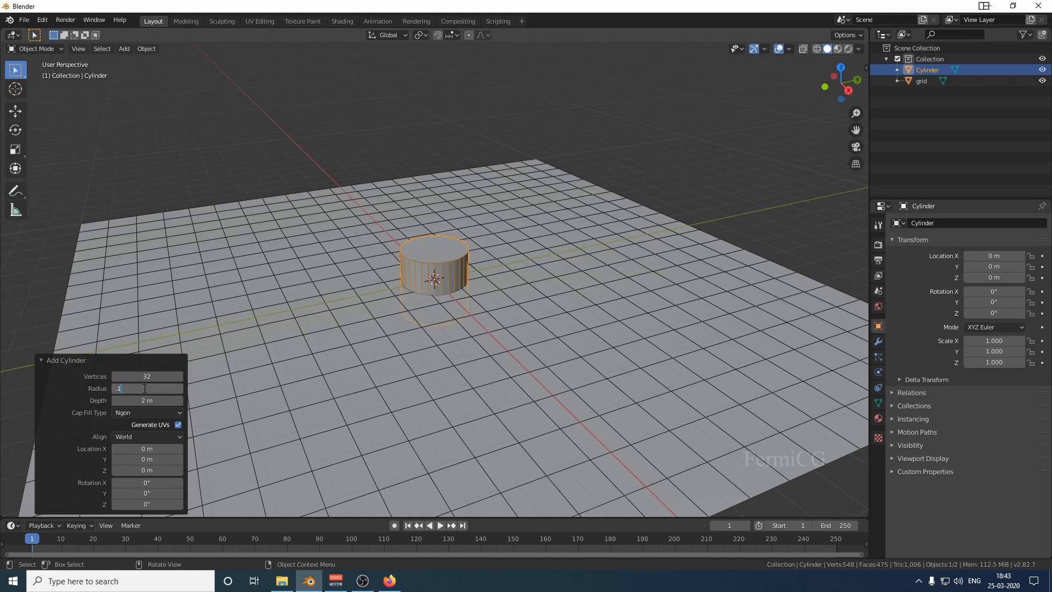
key("Return")
Apply Shade Smooth to the cylinder and deselect it
scroll(440, 249, "up", 6)
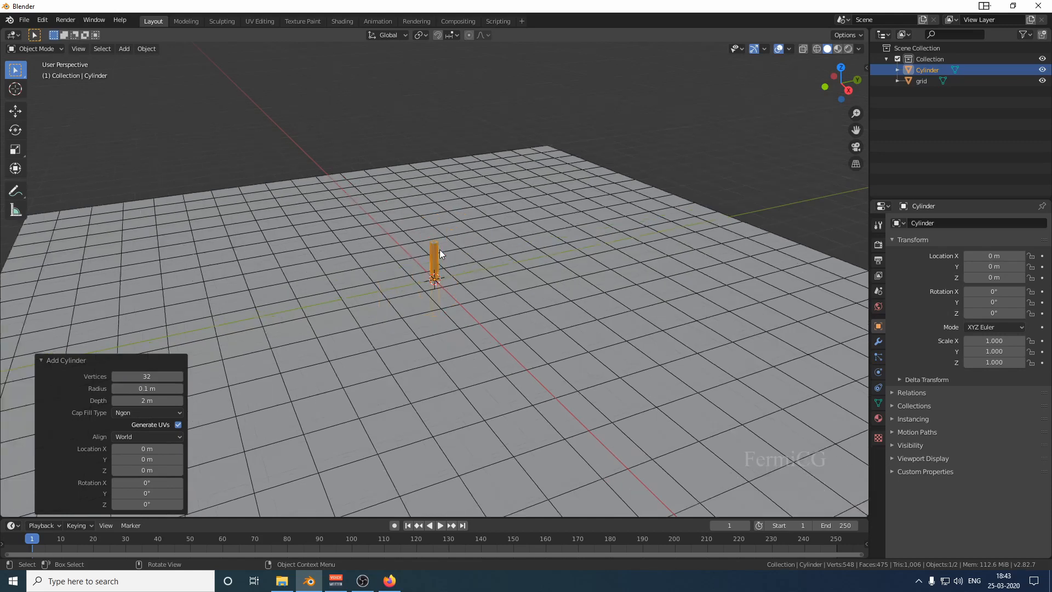
right_click(436, 187)
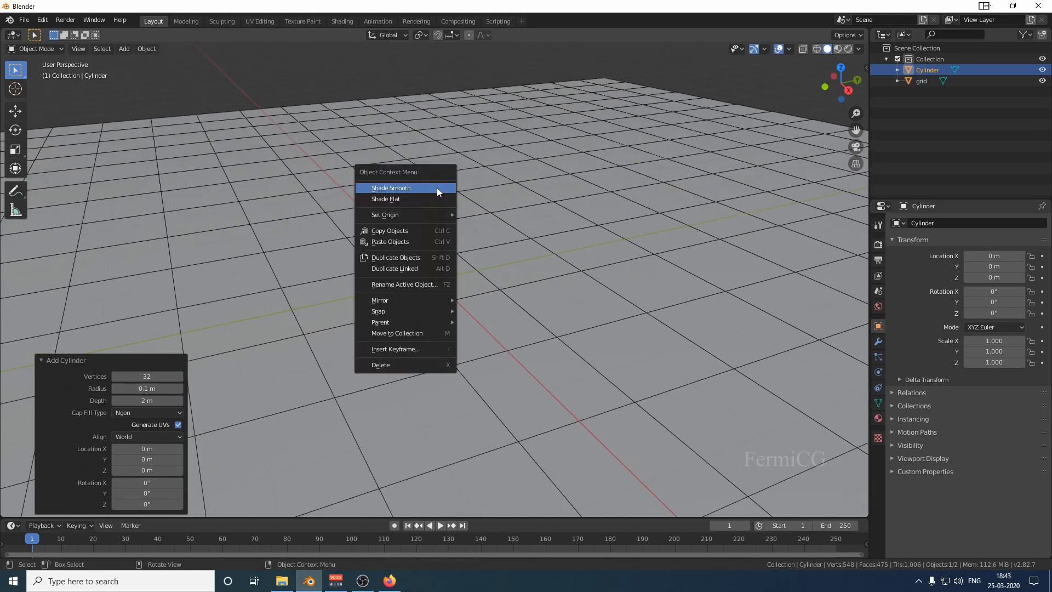
left_click(439, 187)
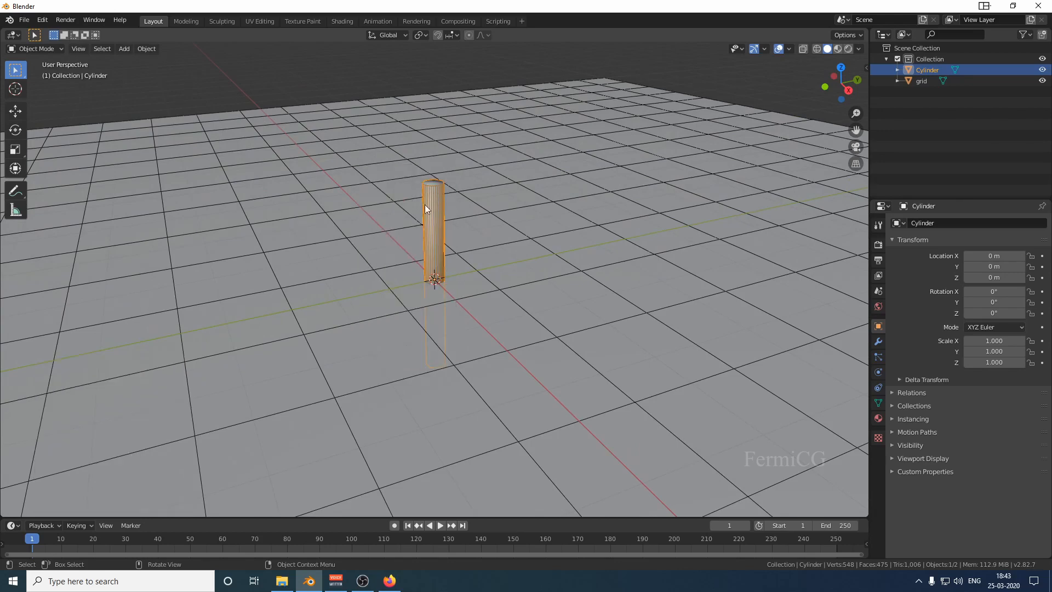
left_click(218, 100)
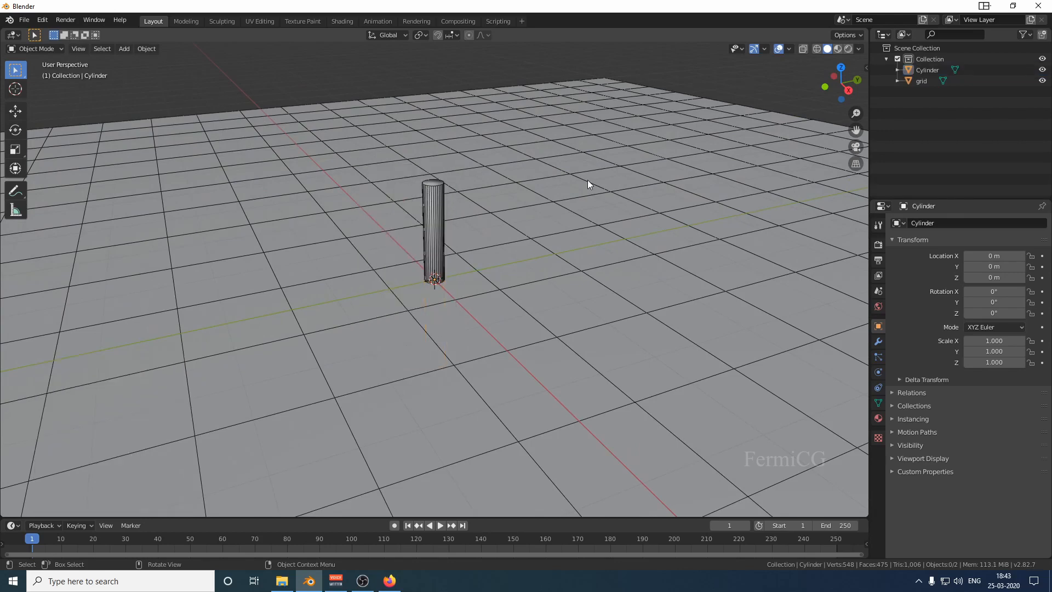
Hide the viewport overlays and view the smooth-shaded cylinder from the front
left_click(779, 50)
left_click(780, 49)
left_click(780, 49)
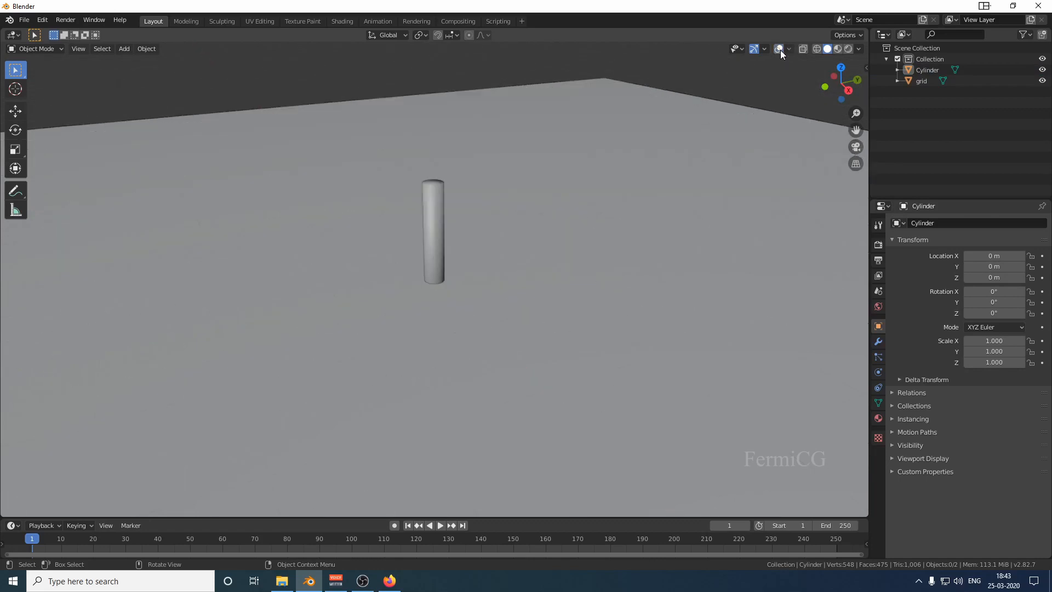
scroll(565, 216, "down", 5)
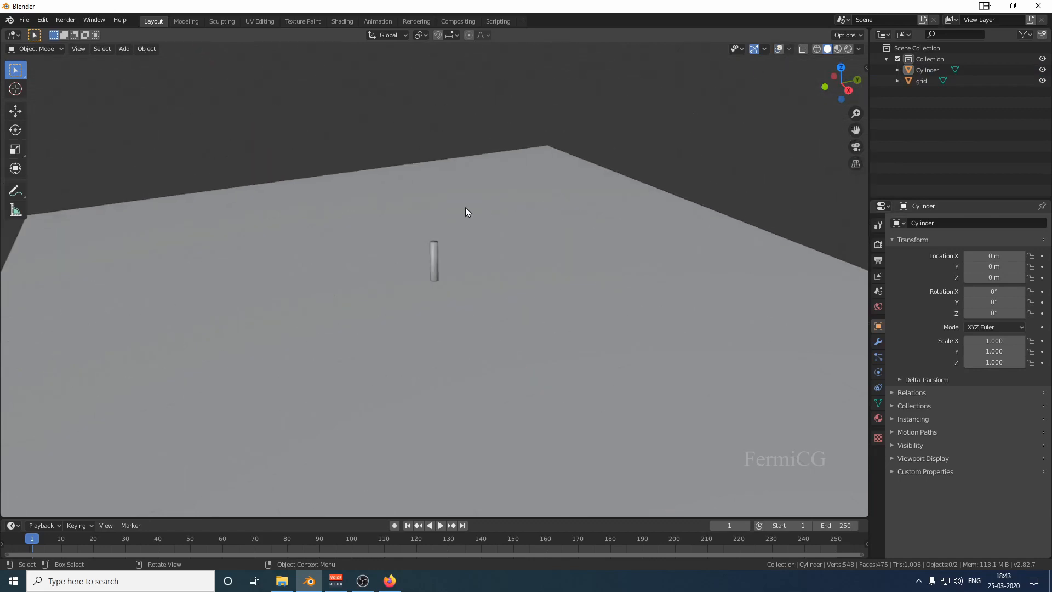
scroll(423, 247, "up", 5)
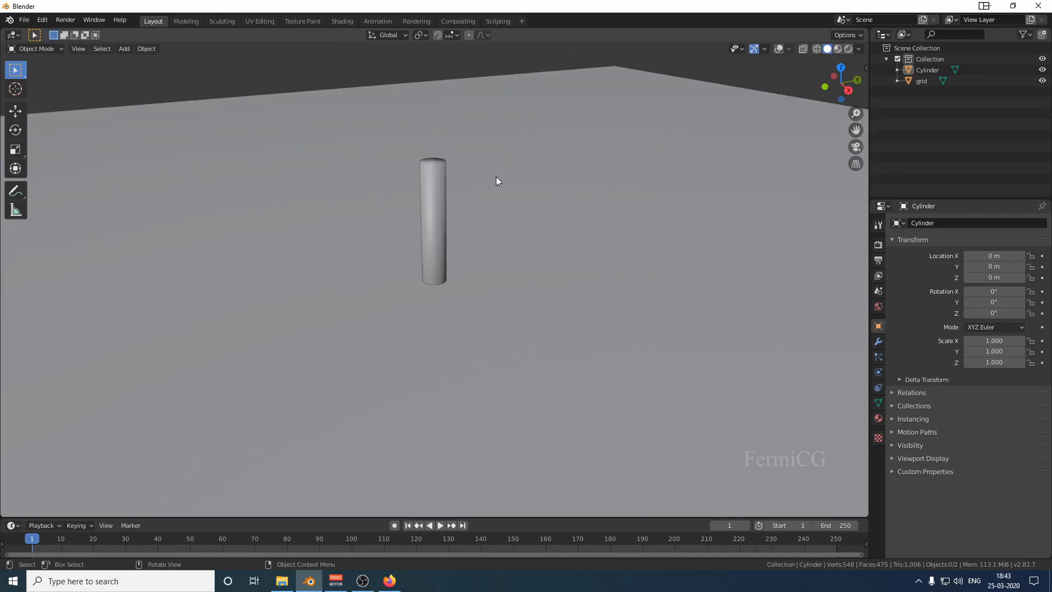
key("KP_1")
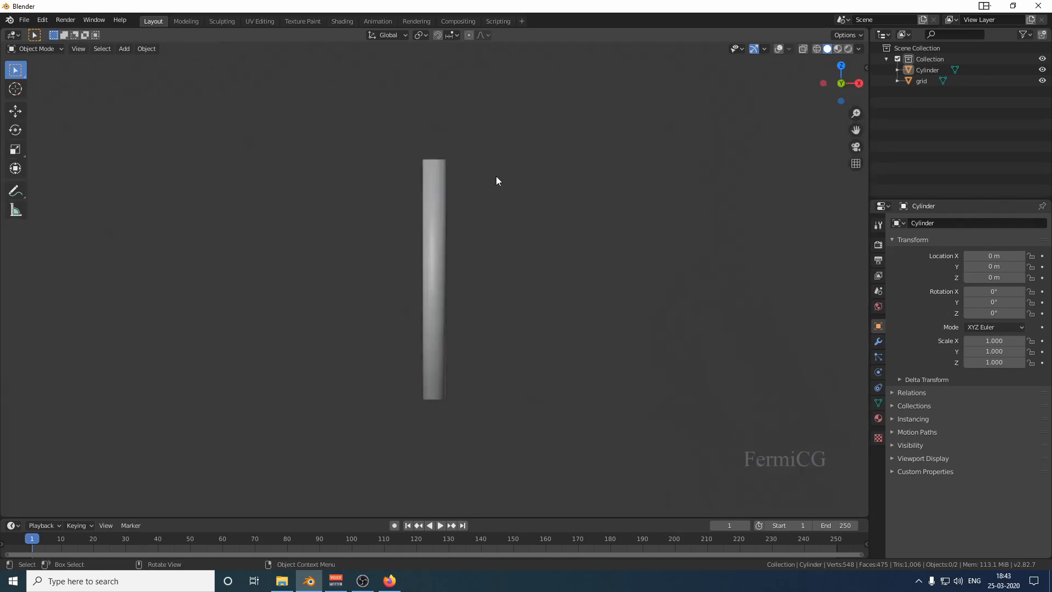
Show the viewport overlays again and raise the cylinder about 0.99 m along Z so its base rests on the grid
left_click(431, 243)
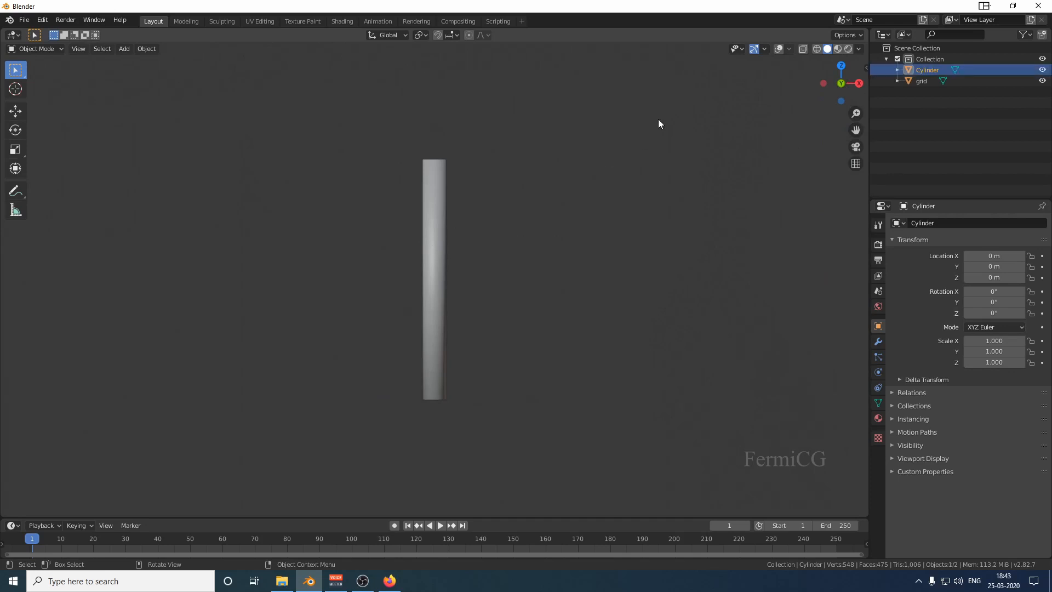
left_click(779, 49)
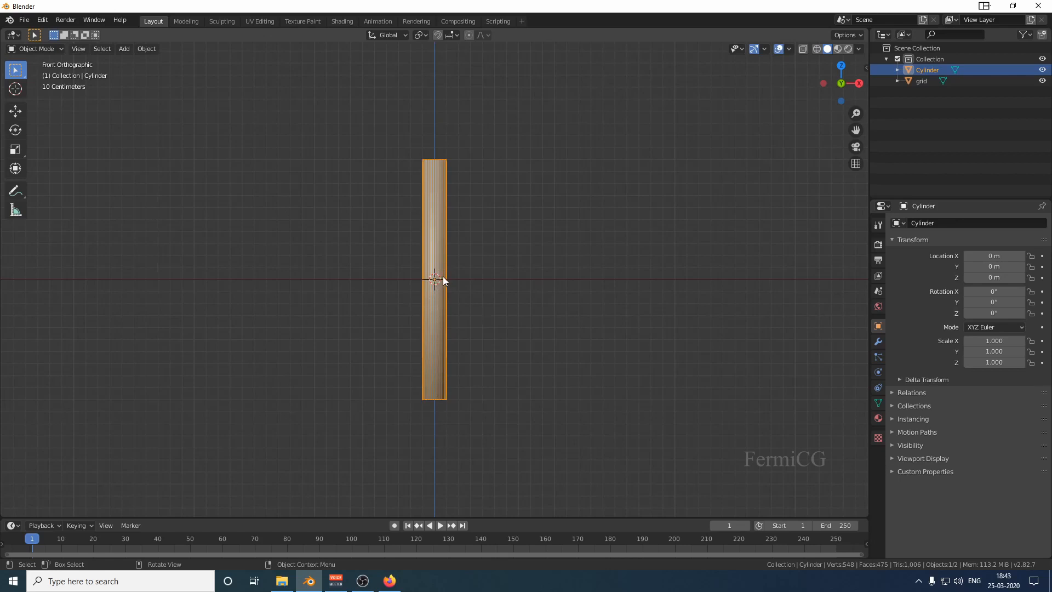
left_click(23, 116)
left_click_drag(433, 236, 440, 114)
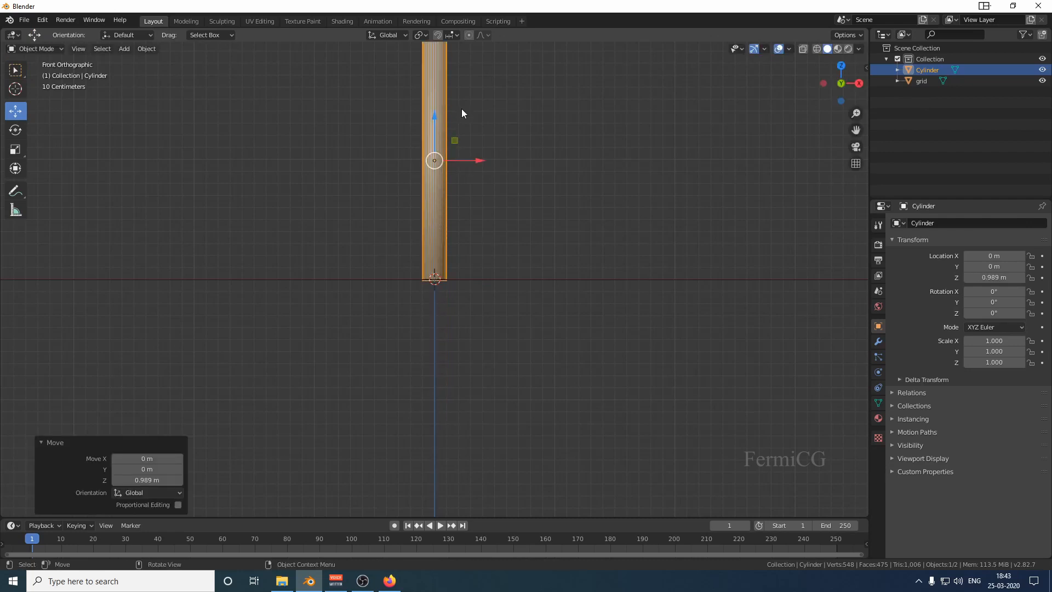
Set the cylinder's origin to the 3D cursor at its base
mouse_move(483, 123)
middle_mouse_down()
mouse_move(481, 147)
mouse_move(485, 134)
middle_mouse_up()
key("KP_1")
middle_click_drag(510, 141, 499, 198, "shift")
scroll(409, 179, "up", 1)
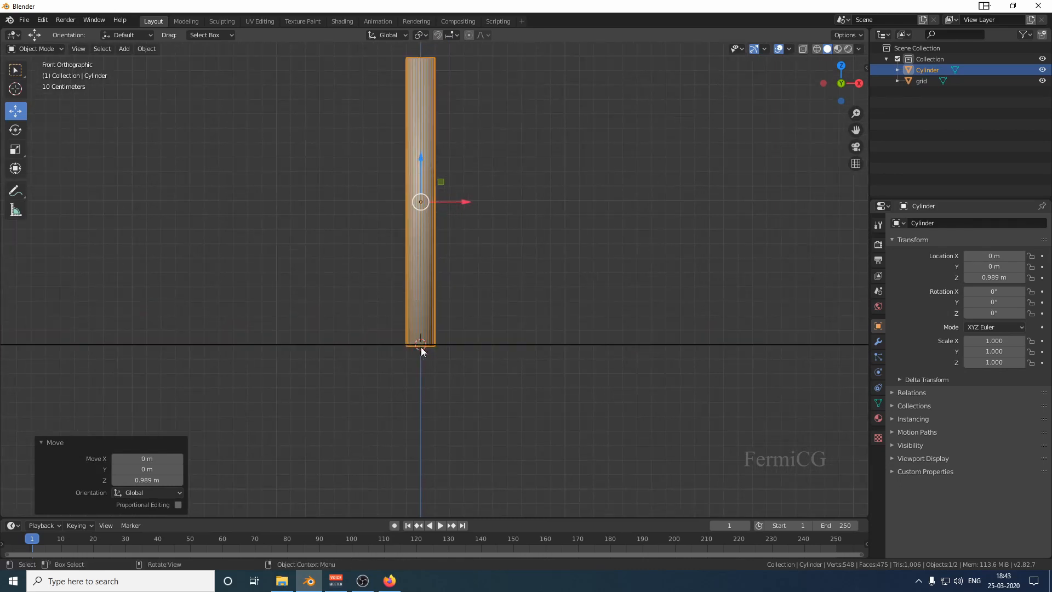
right_click(426, 223)
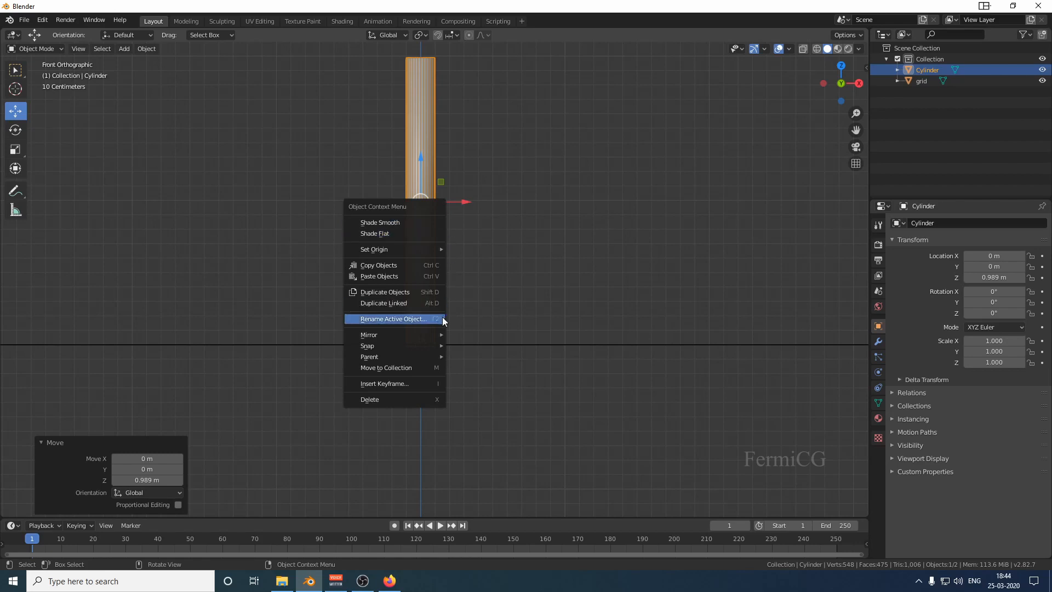
mouse_move(422, 333)
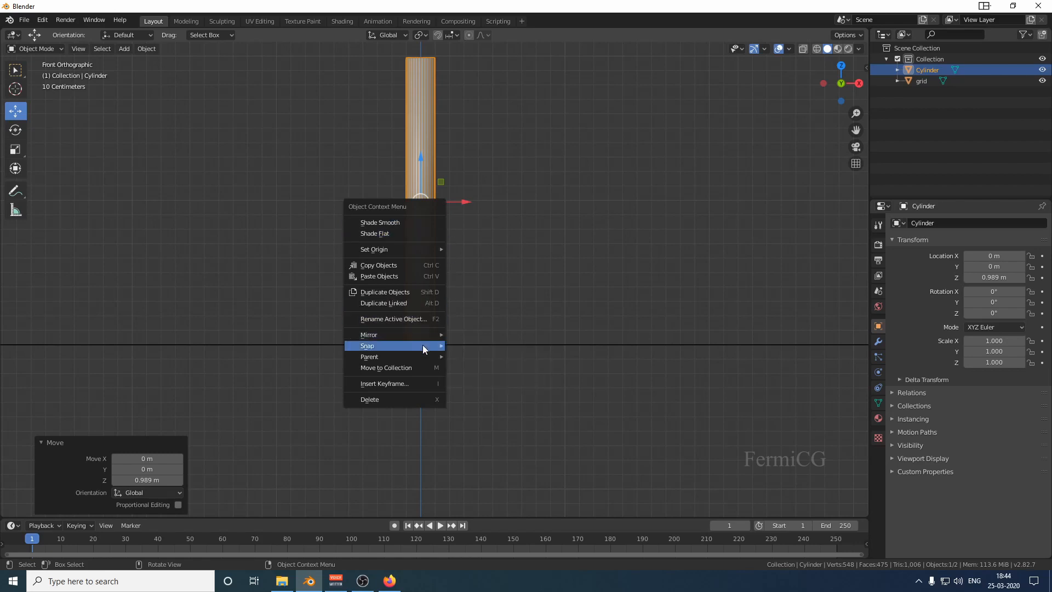
mouse_move(419, 251)
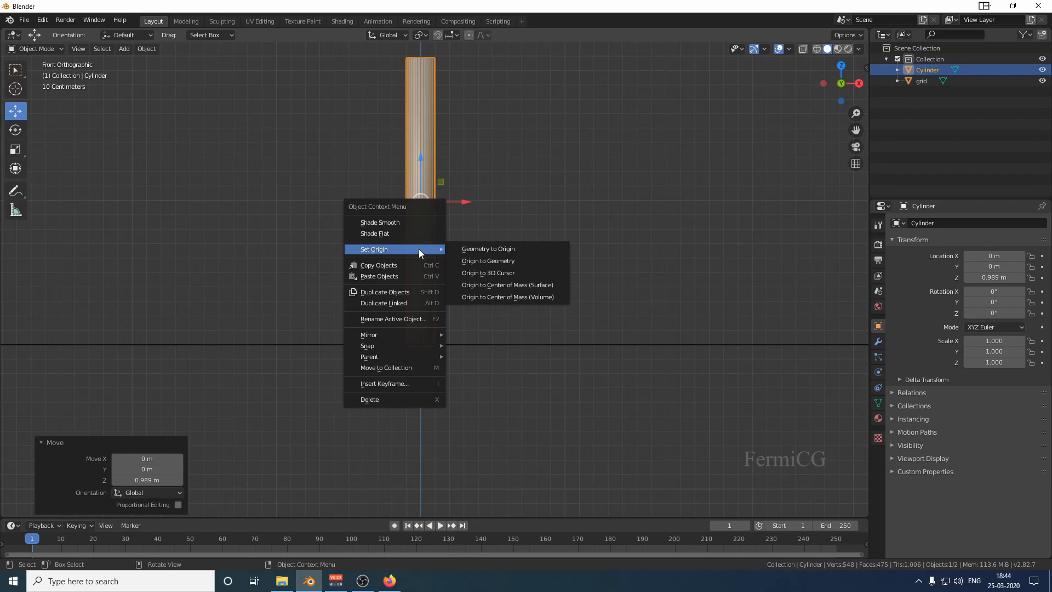
left_click(507, 274)
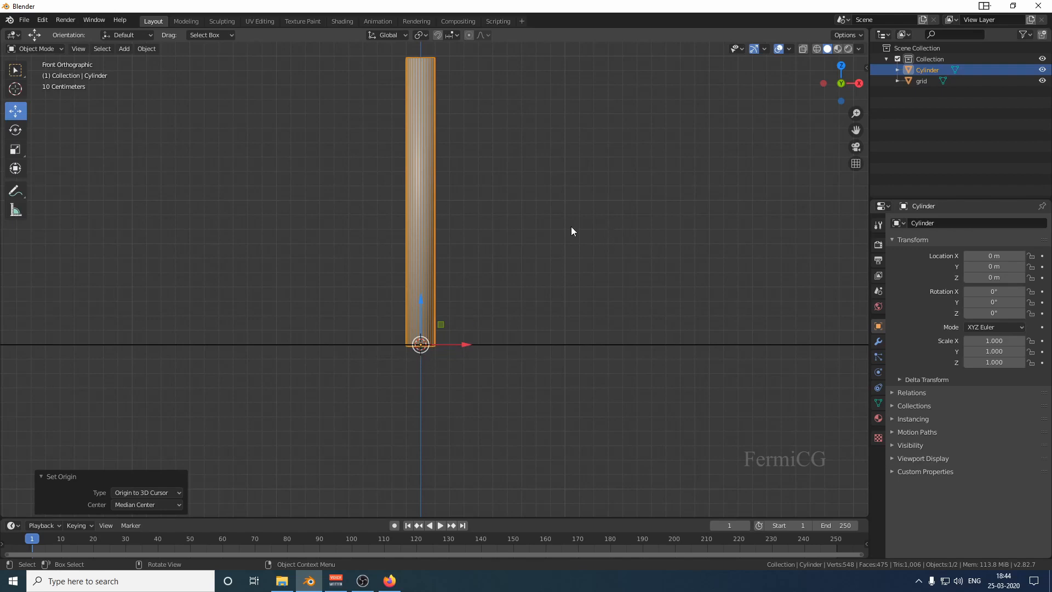
Hide the viewport overlays and inspect the cylinder standing on the plane in perspective view
middle_click_drag(571, 226, 567, 265)
scroll(567, 264, "down", 3)
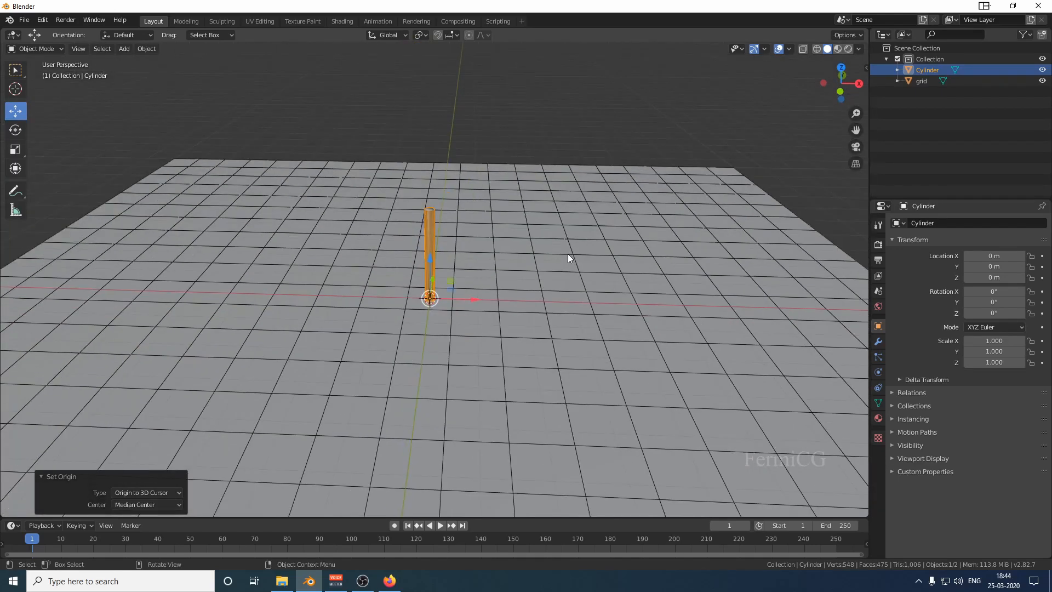
key("KP_5")
key("KP_5")
scroll(537, 274, "up", 3)
left_click(779, 49)
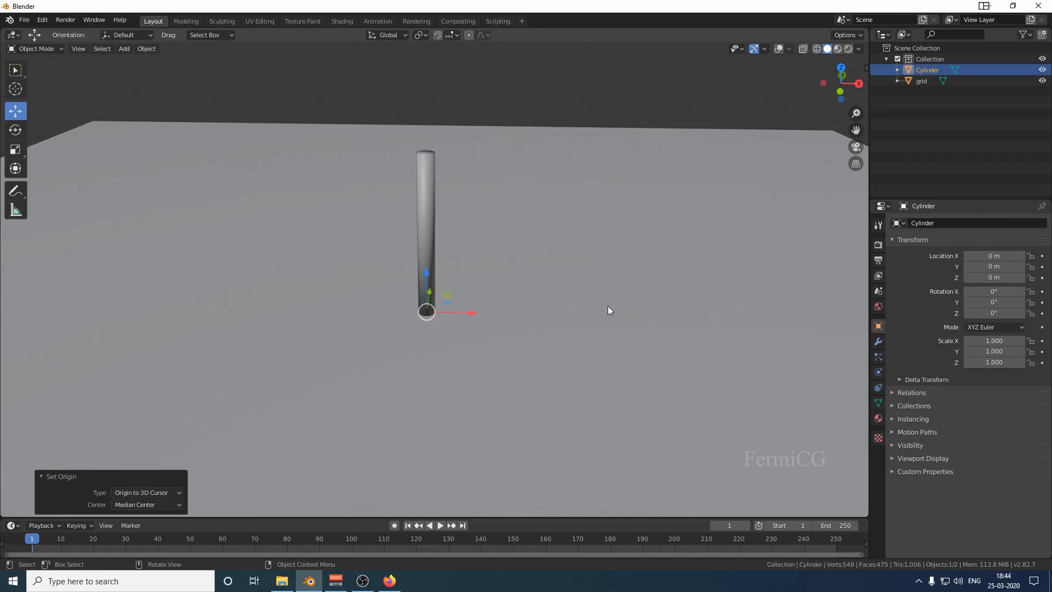
scroll(500, 221, "down", 4)
scroll(500, 221, "up", 3)
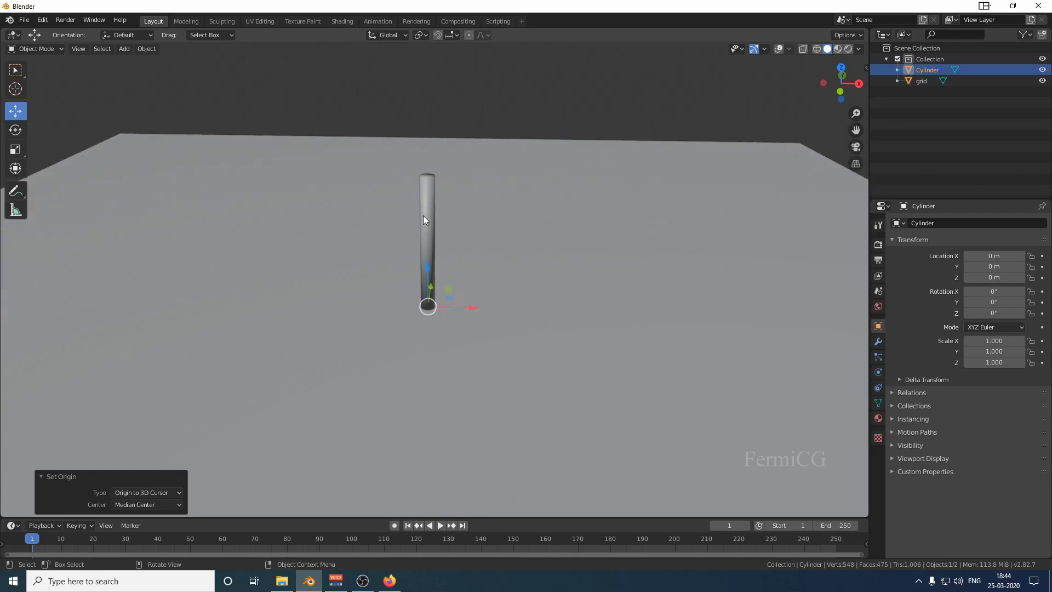
Create a new node-based material for the cylinder and name it "cyl"
left_click(878, 419)
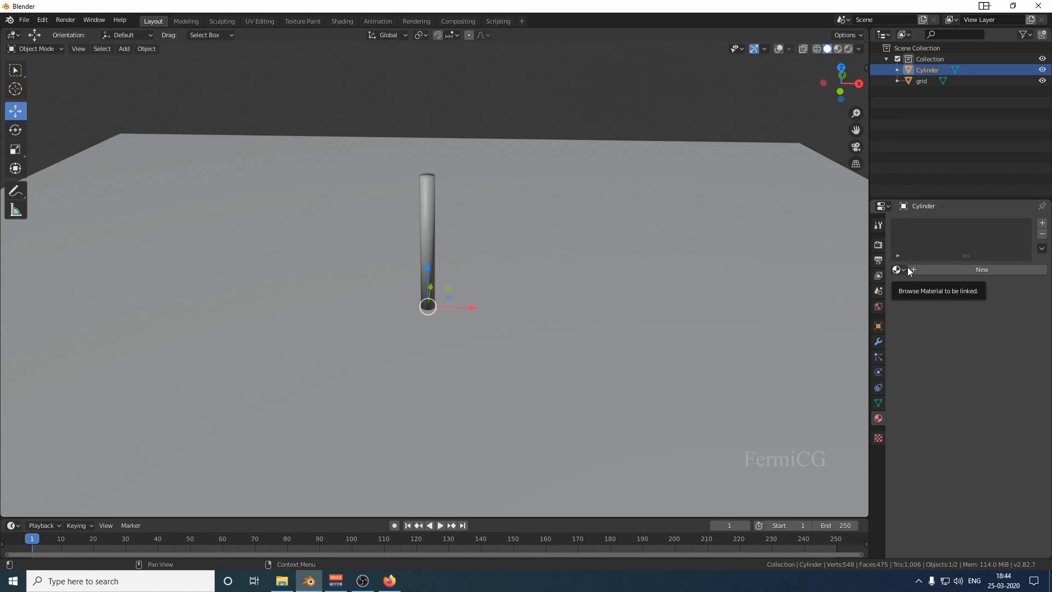
left_click(943, 271)
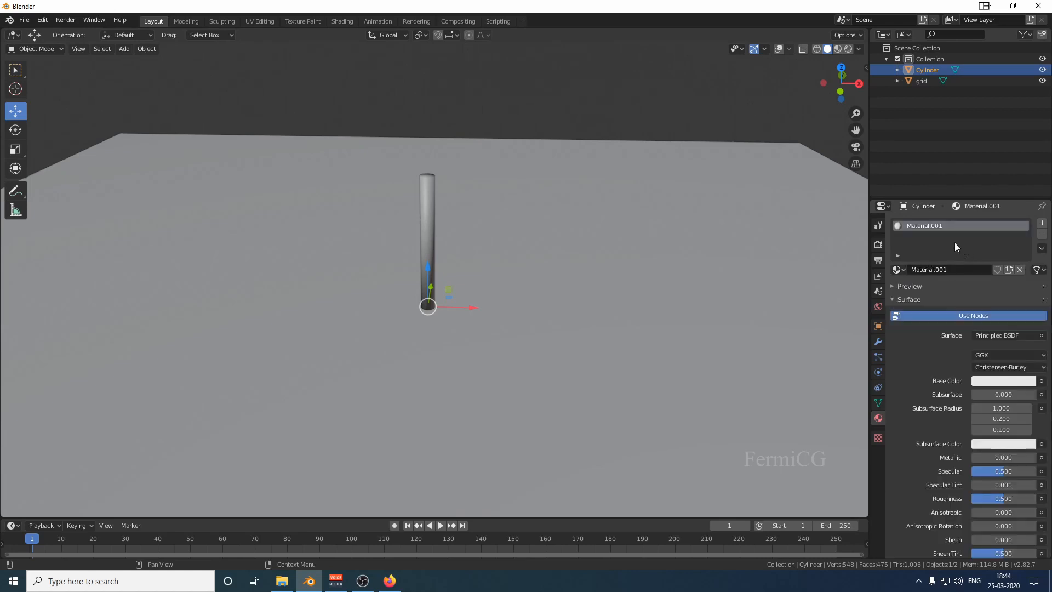
left_click(952, 269)
type("cyl")
key("Return")
left_click(974, 317)
left_click(970, 317)
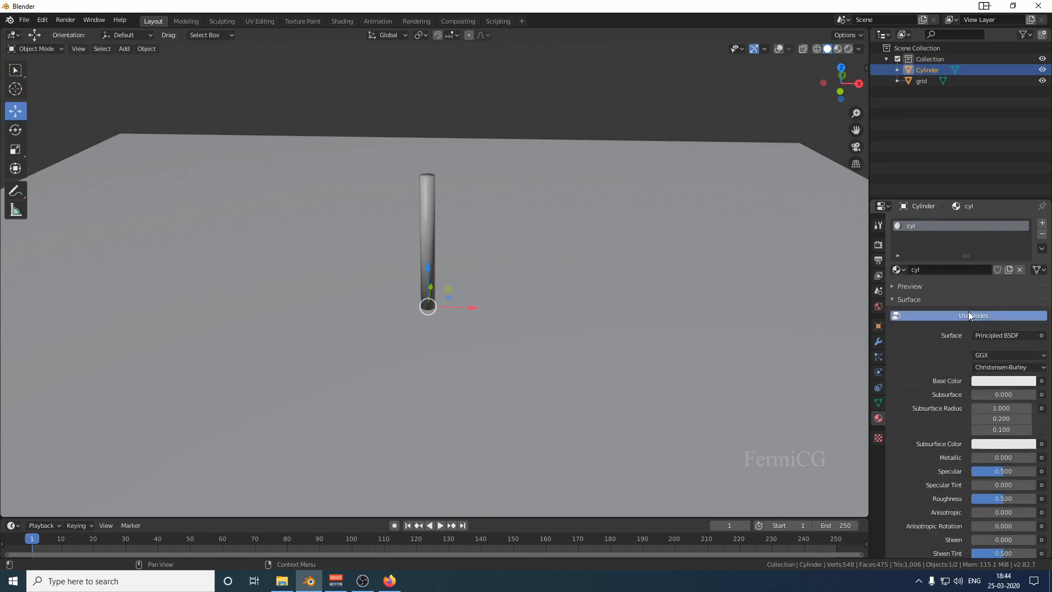
Set the material's base color to red (H 0.984, S 0.951, V 0.906) and switch the viewport to Material Preview shading
left_click(1001, 382)
left_click_drag(977, 289, 983, 302)
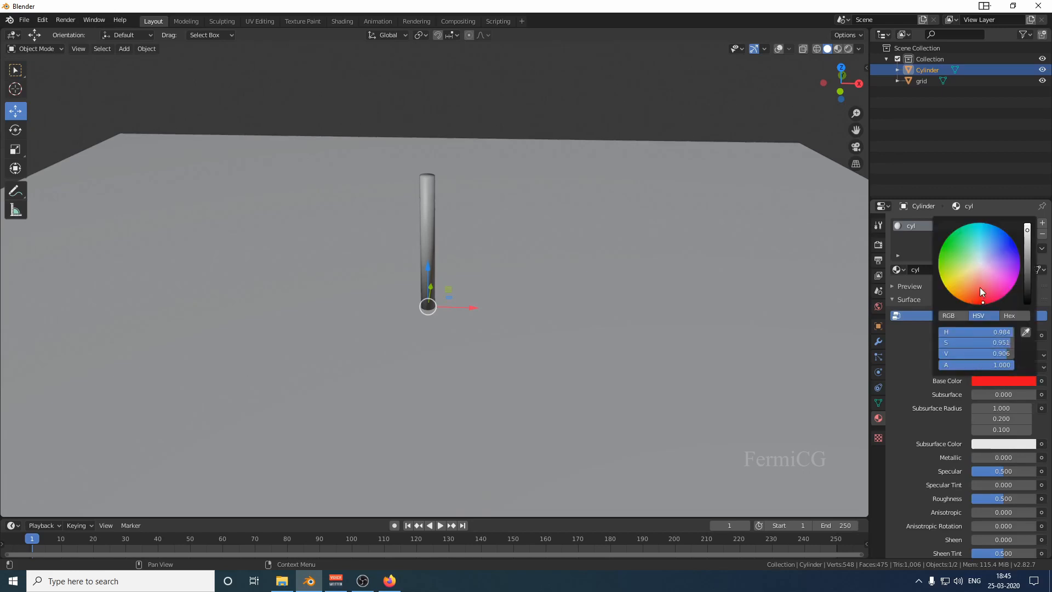
left_click(838, 48)
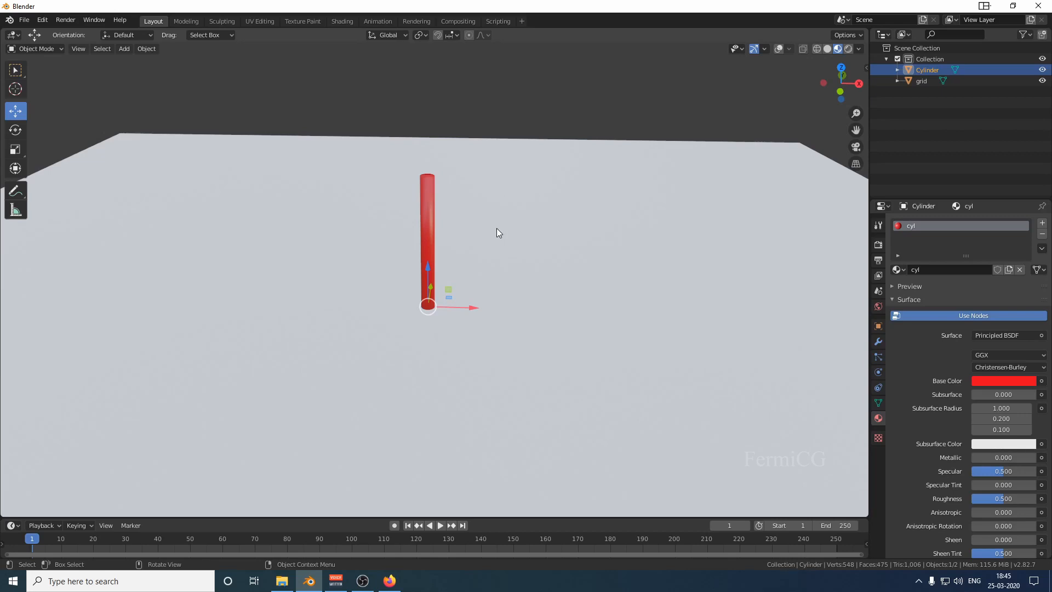
Select the grid plane and compare it in wireframe, solid and Material Preview shading
left_click(554, 216)
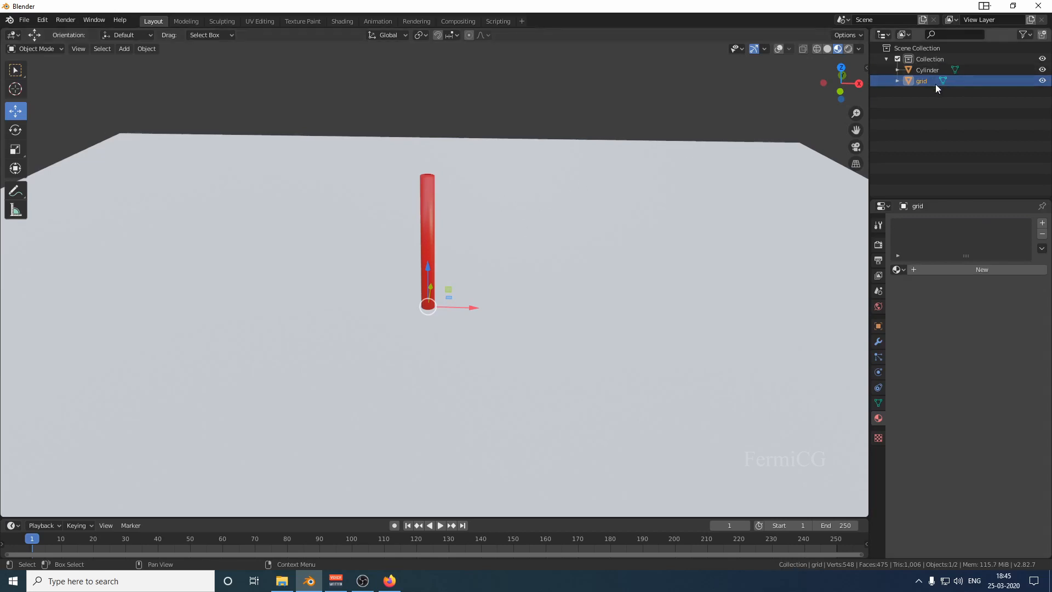
scroll(607, 235, "down", 2)
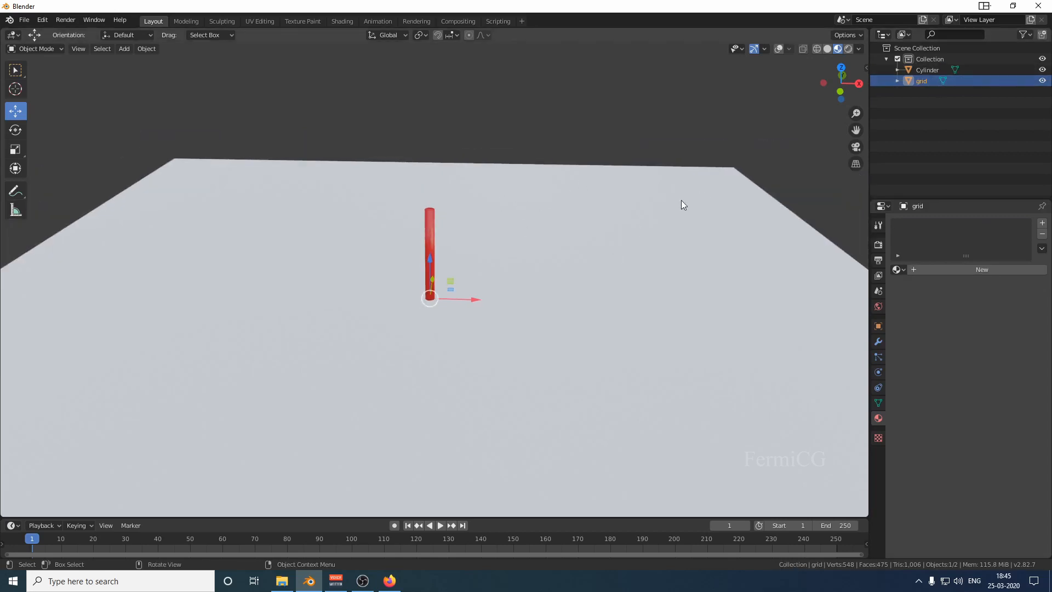
left_click(816, 49)
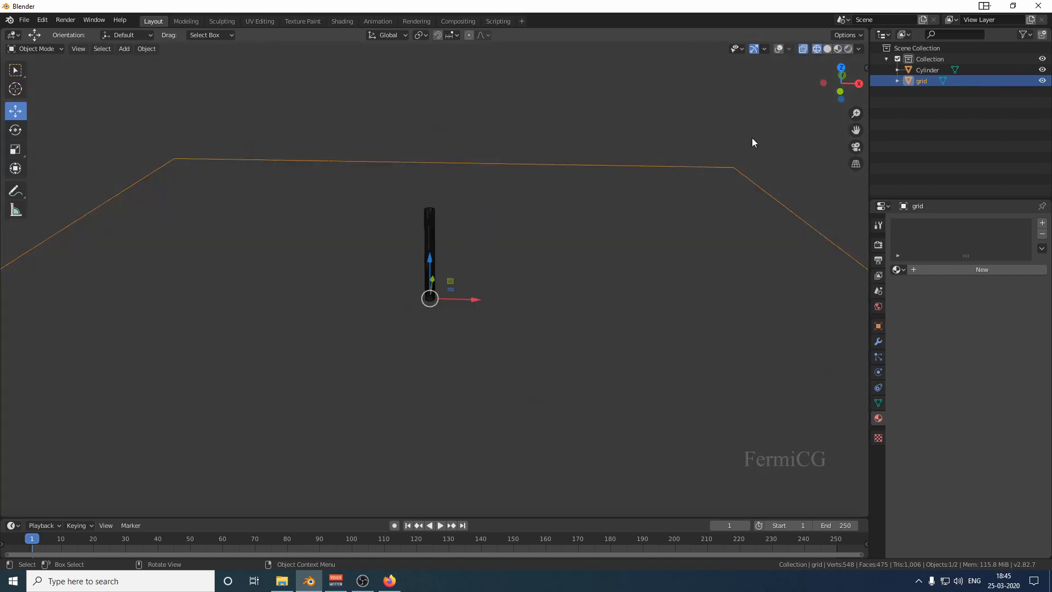
left_click(827, 49)
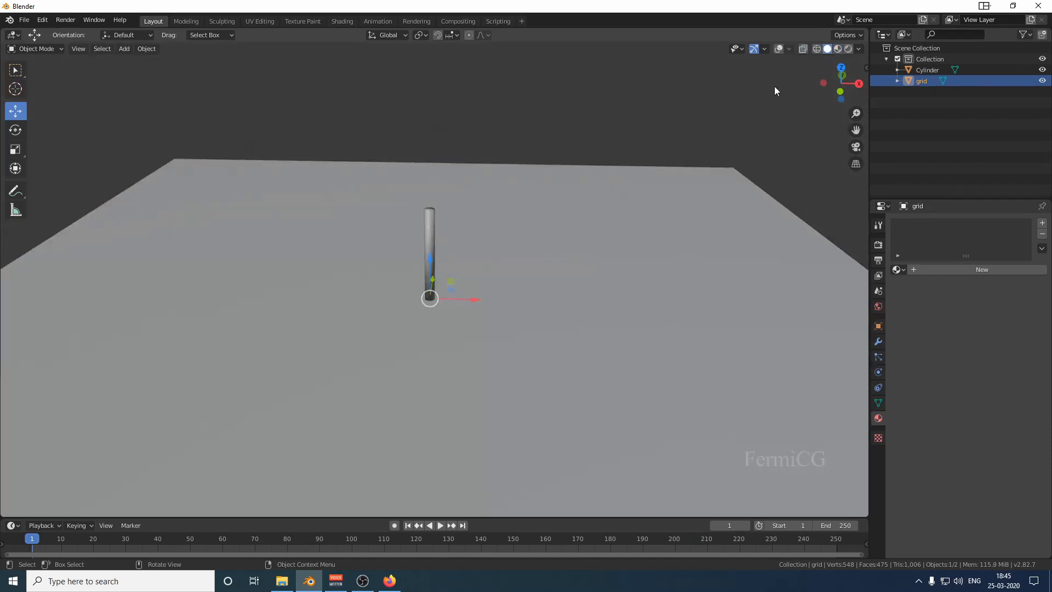
left_click(816, 49)
left_click(644, 219)
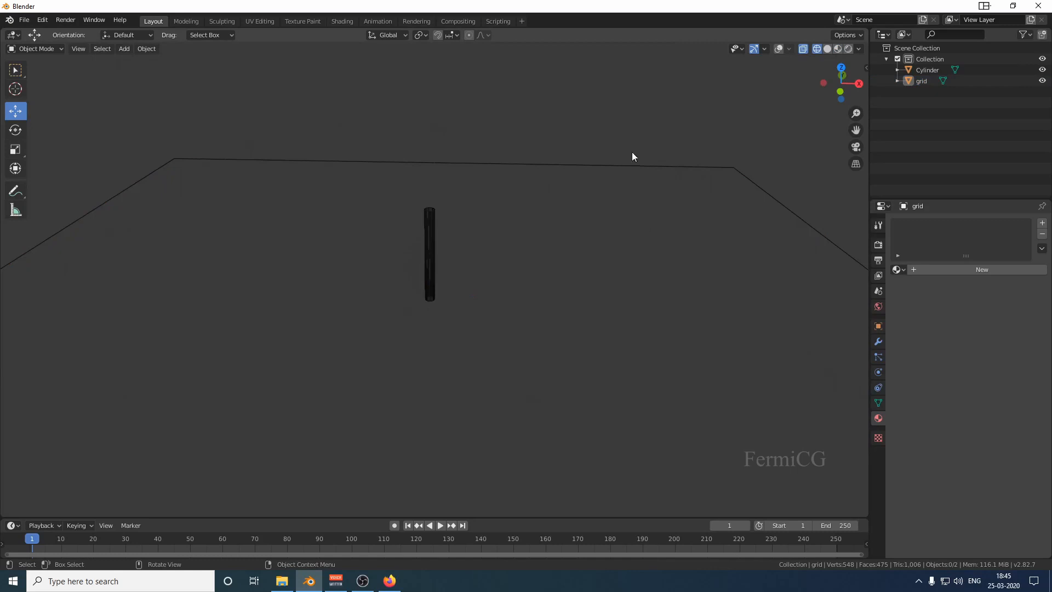
left_click(727, 167)
left_click(827, 49)
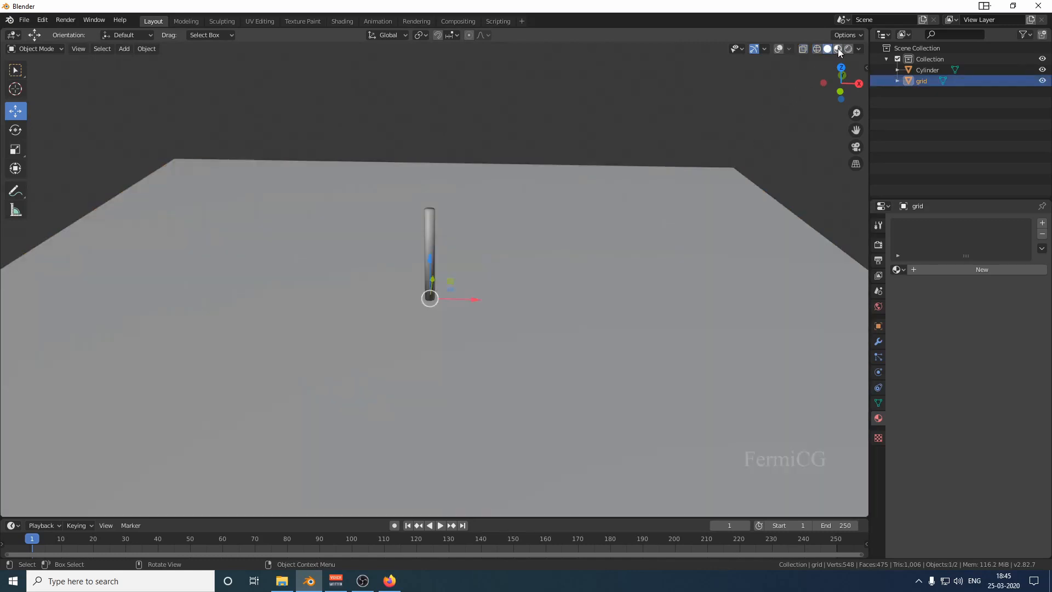
left_click(838, 49)
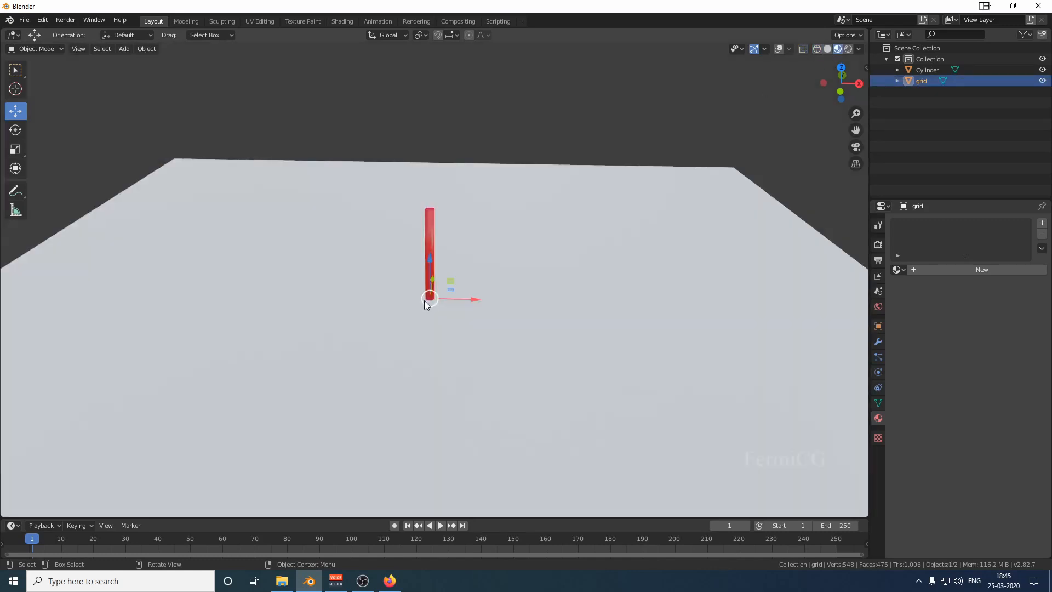
Show the viewport overlays again and turn off the Wireframe geometry overlay
left_click(779, 48)
left_click(789, 49)
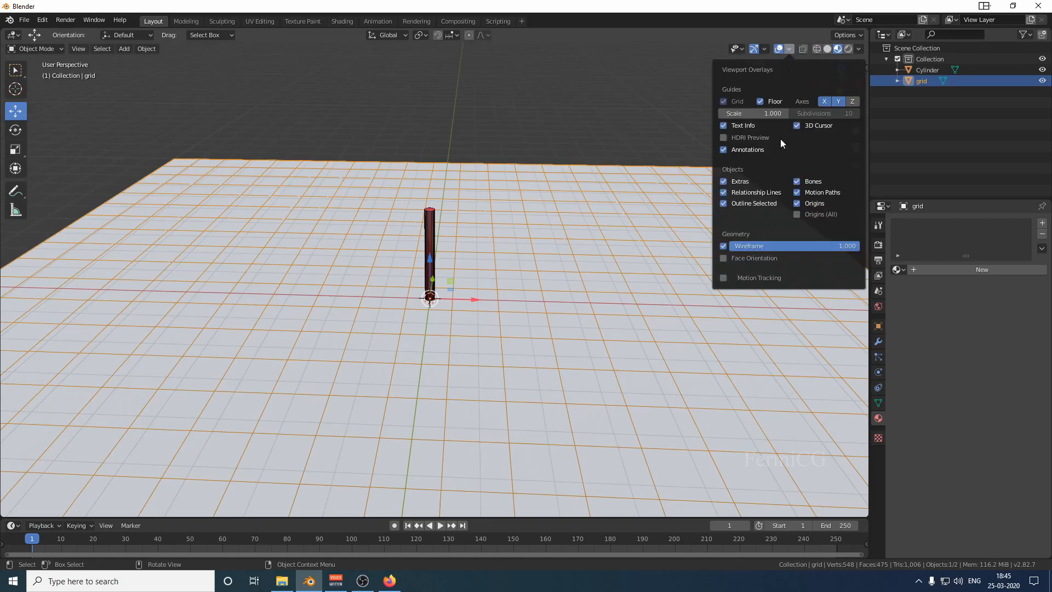
left_click(724, 246)
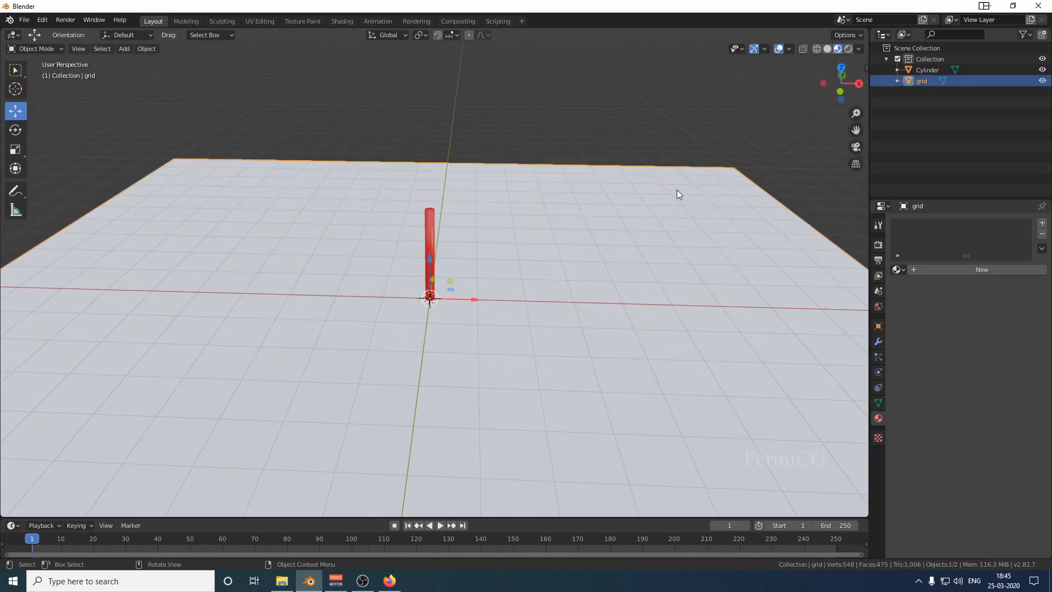
scroll(528, 221, "up", 2)
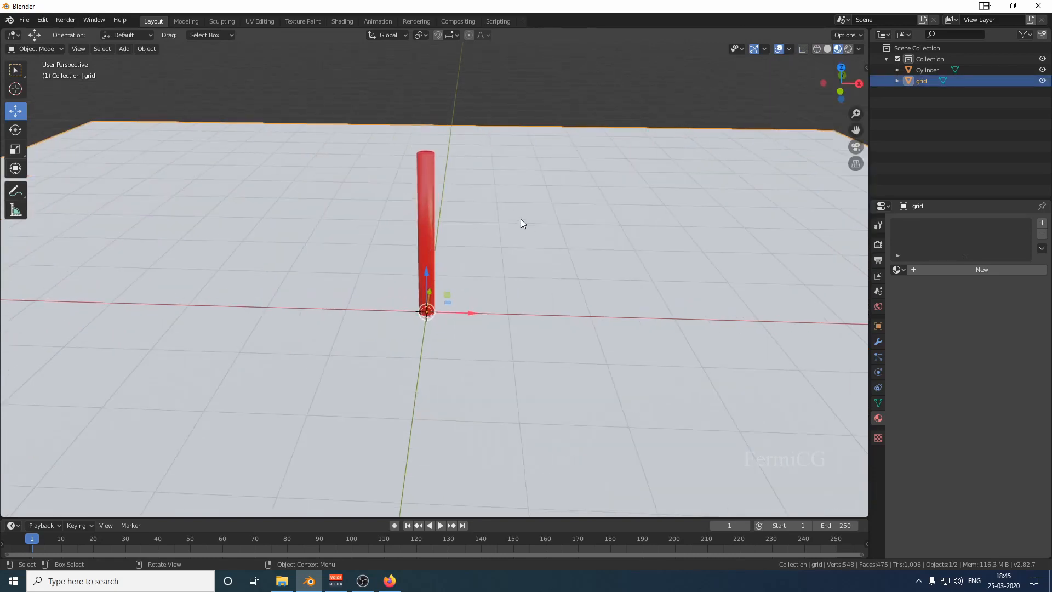
Add a particle system to the grid and name its settings "grid particles"
left_click(879, 357)
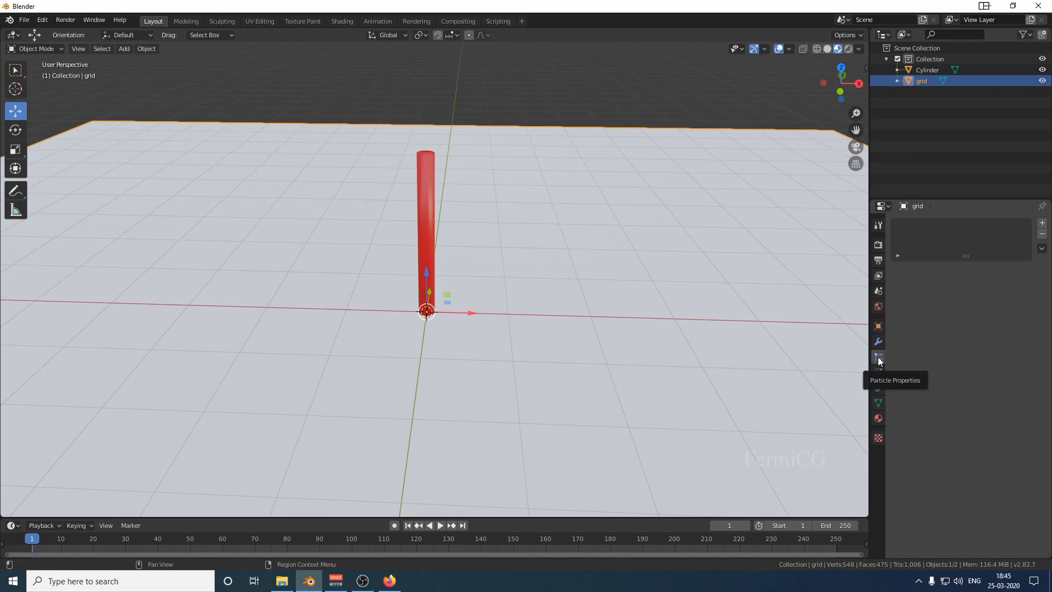
left_click(1042, 223)
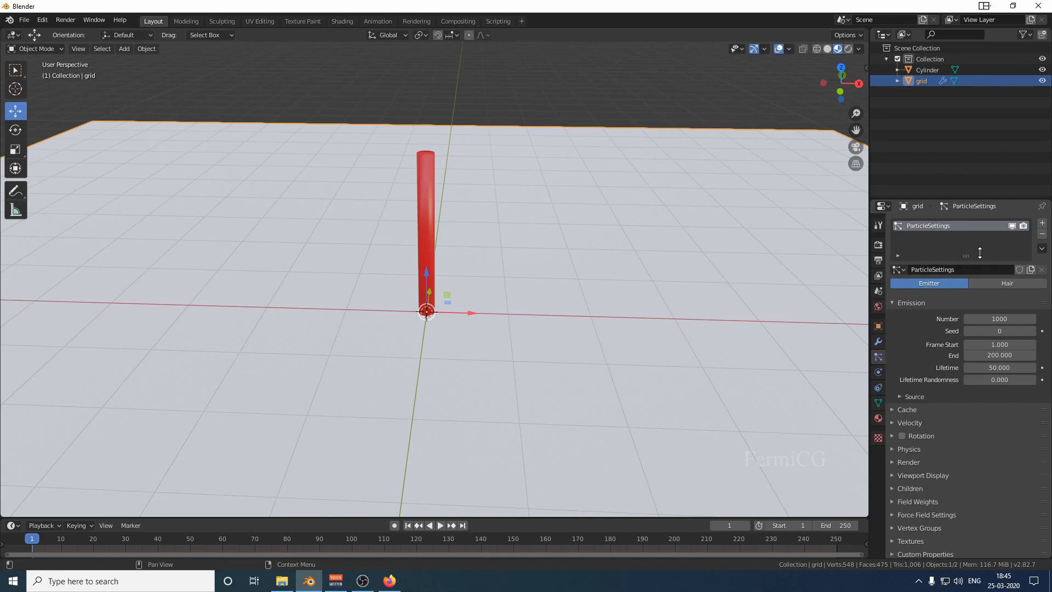
left_click(959, 270)
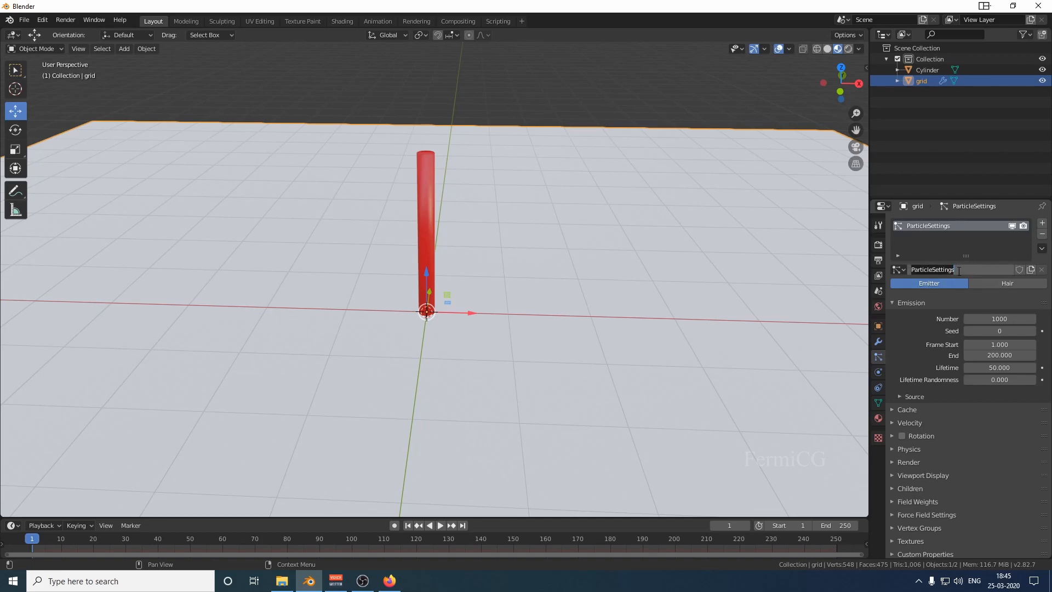
type("grid particles")
key("Return")
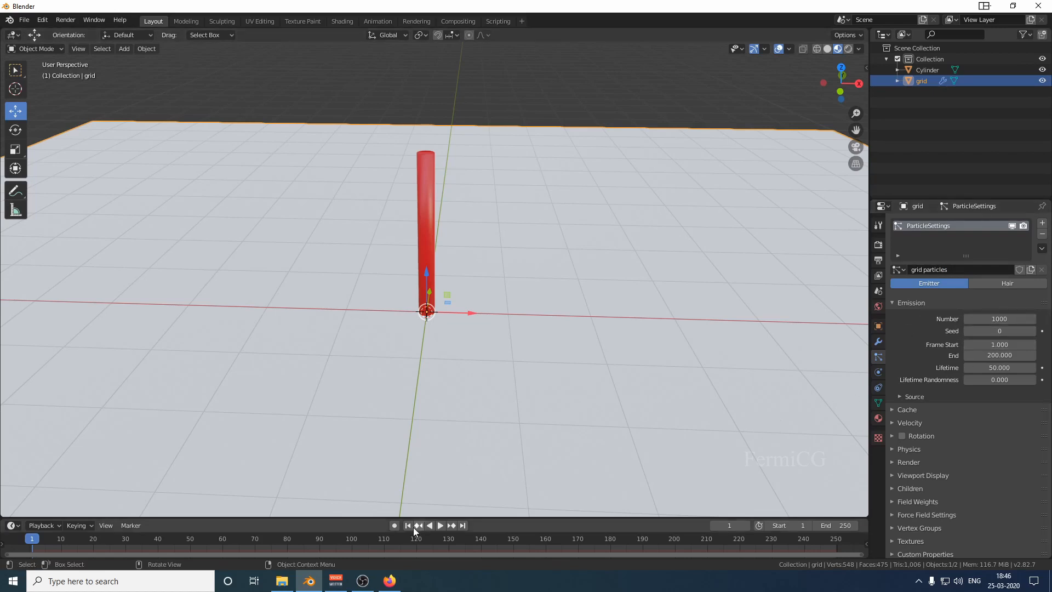
Play the animation briefly to preview the emitted particles, and set the particles to render as Object
left_click(439, 525)
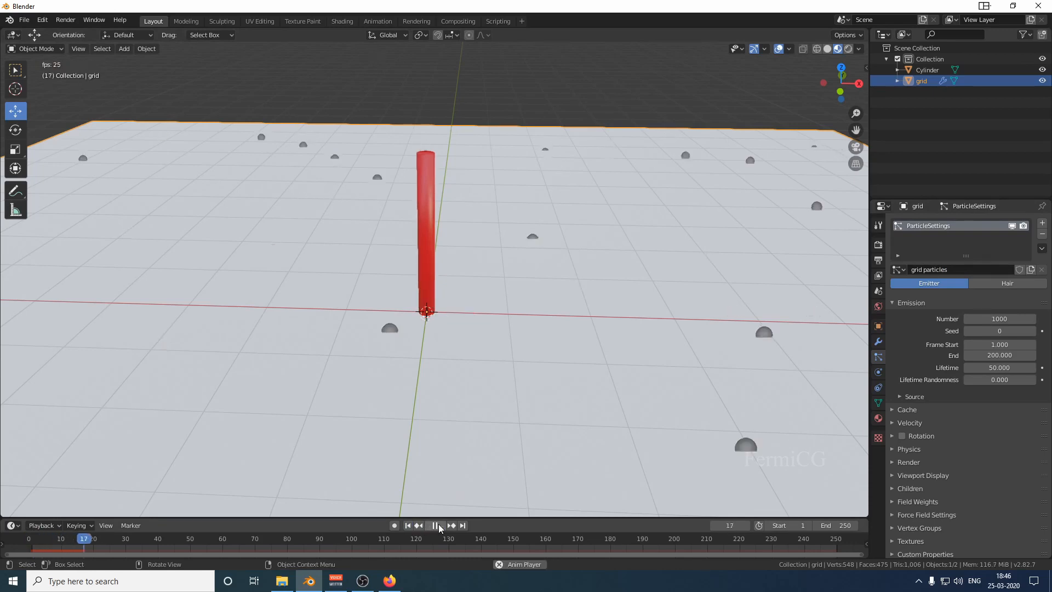
key("space")
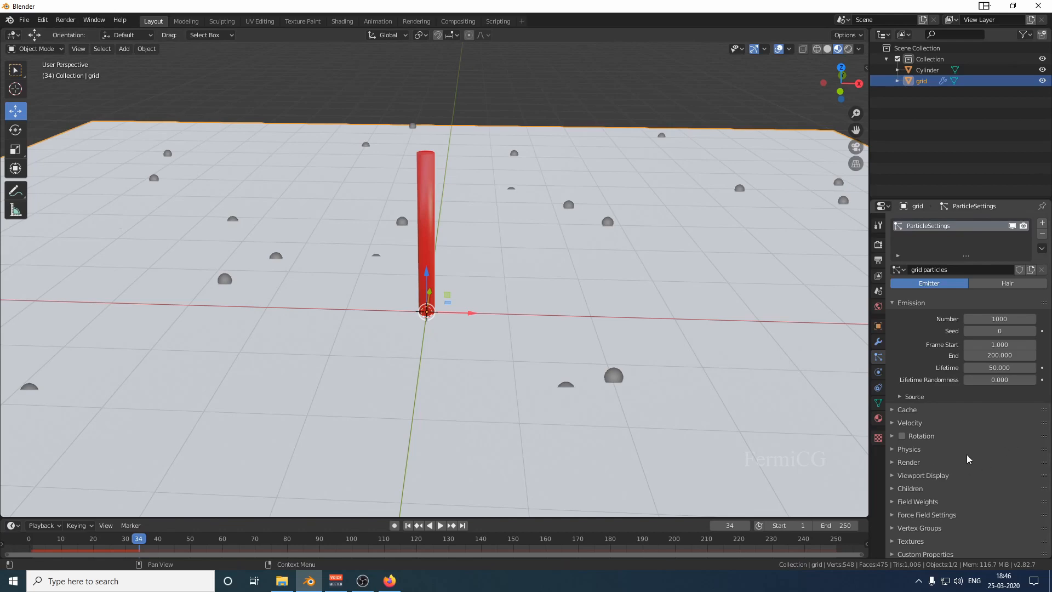
left_click(893, 463)
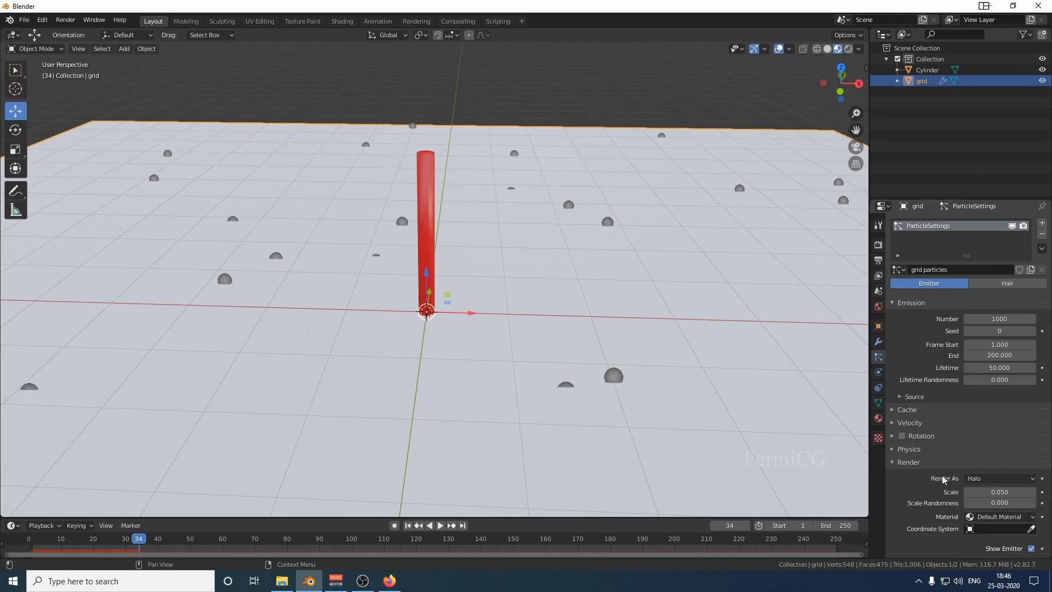
left_click(999, 480)
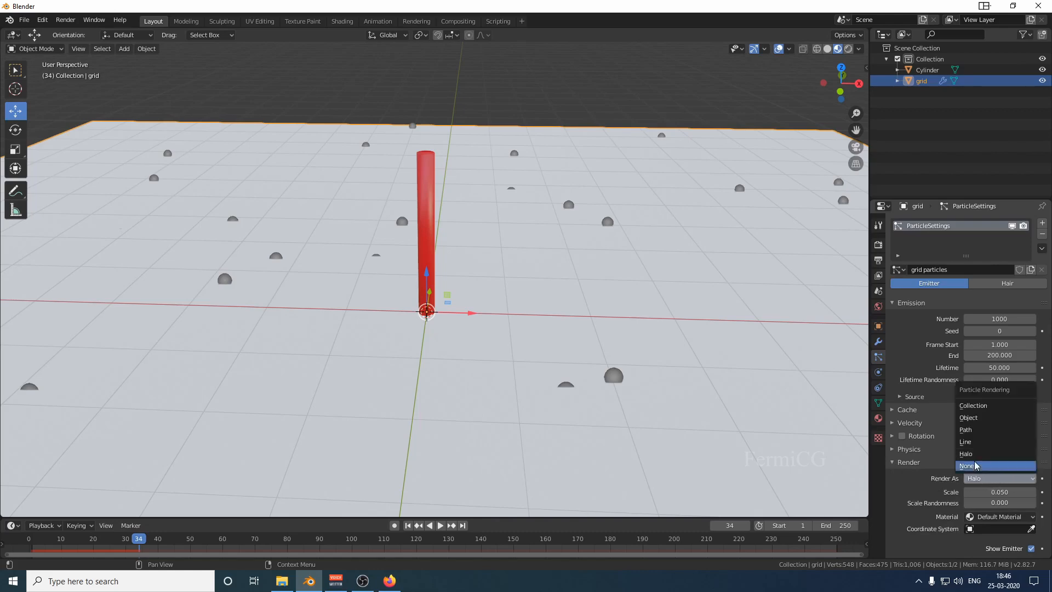
left_click(983, 418)
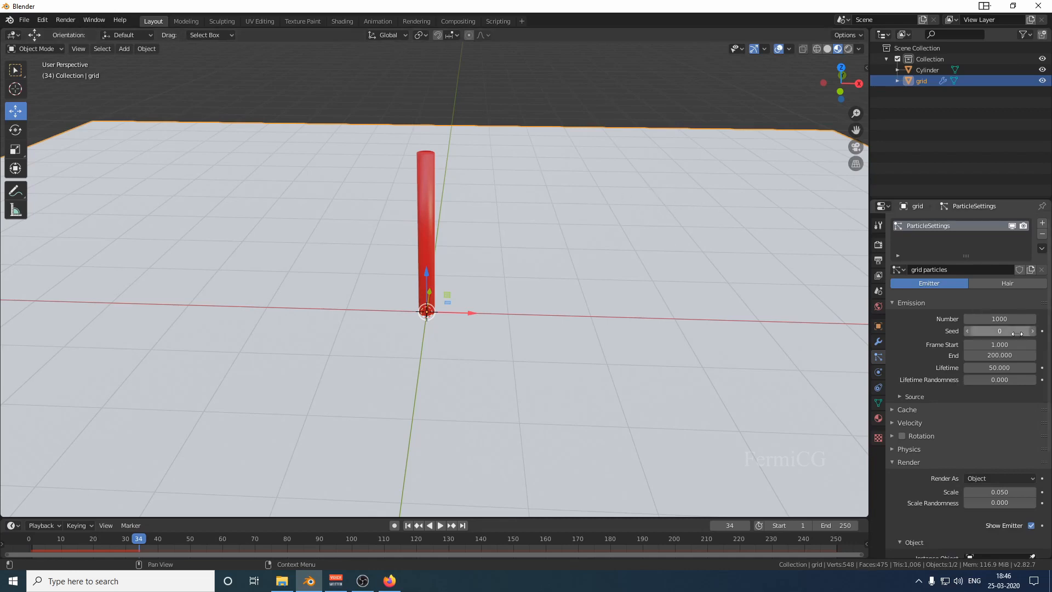
Use the Cylinder as the instance object for the grid's particles and hide the original cylinder in the viewport
scroll(1050, 414, "down", 2)
scroll(1031, 422, "down", 5)
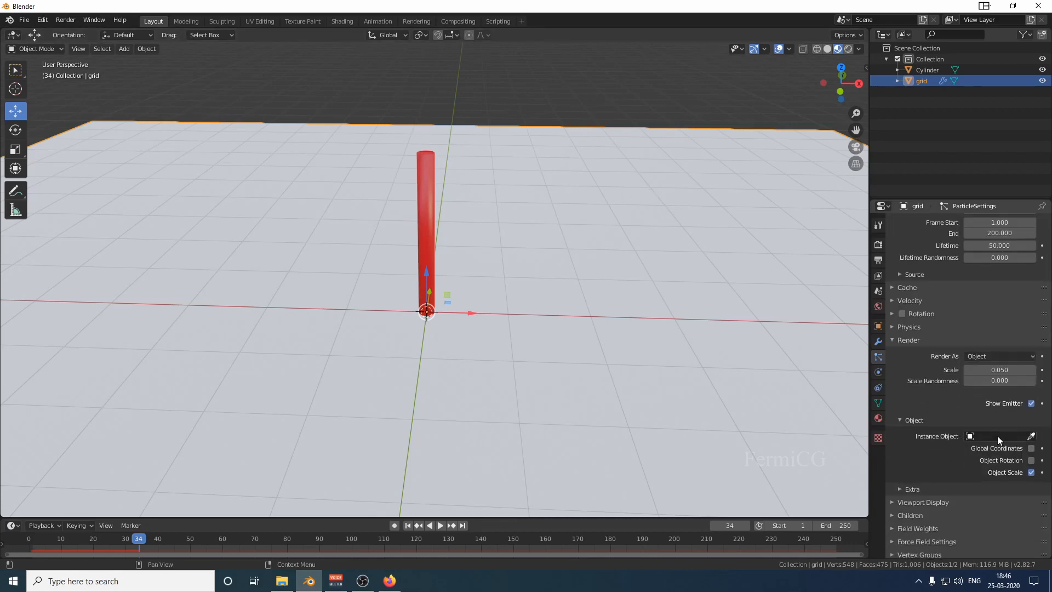
left_click(1032, 435)
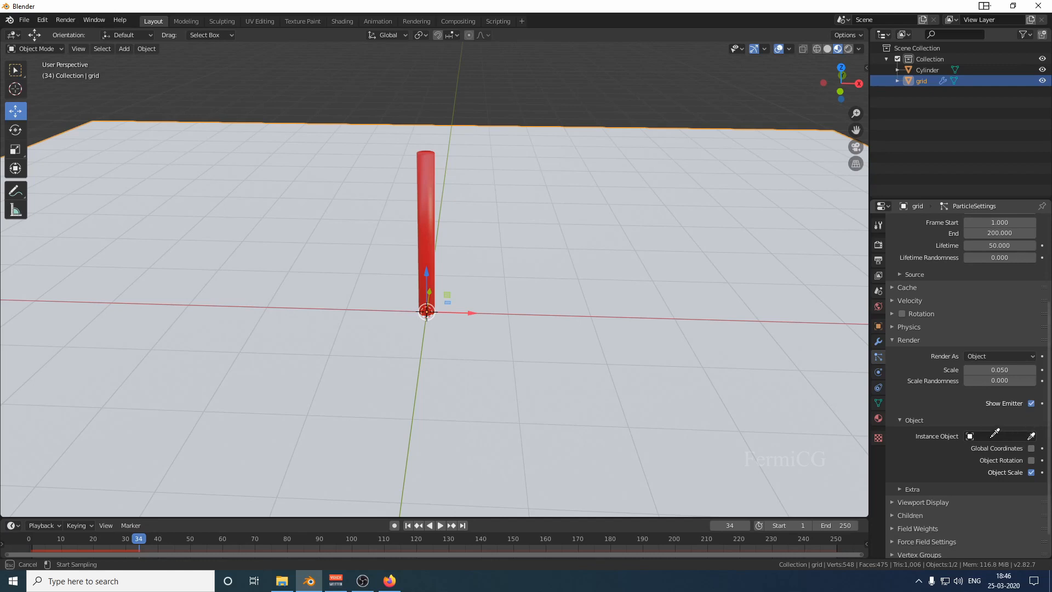
left_click(928, 72)
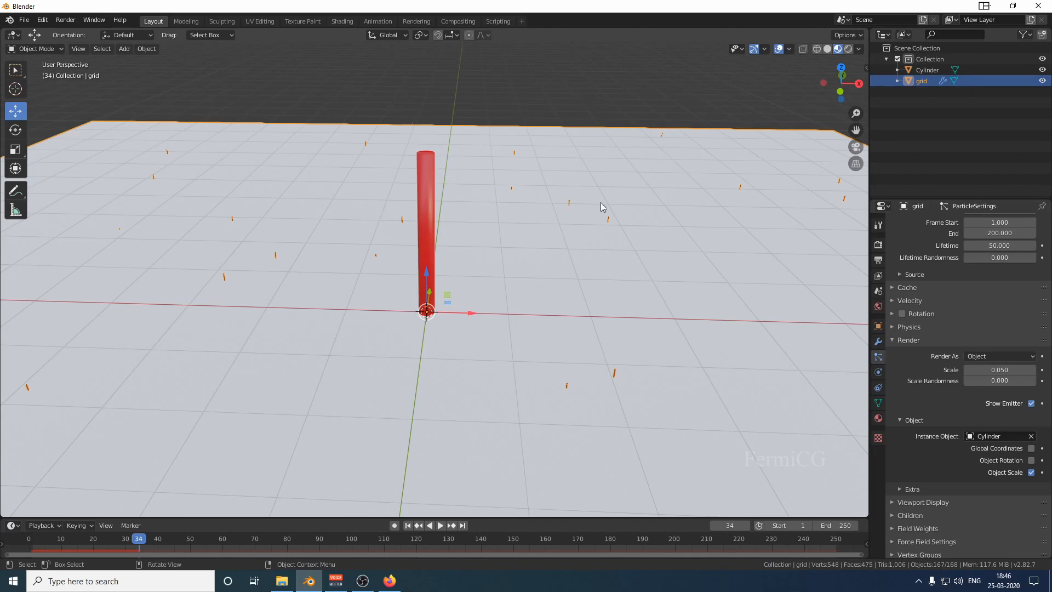
left_click(1042, 69)
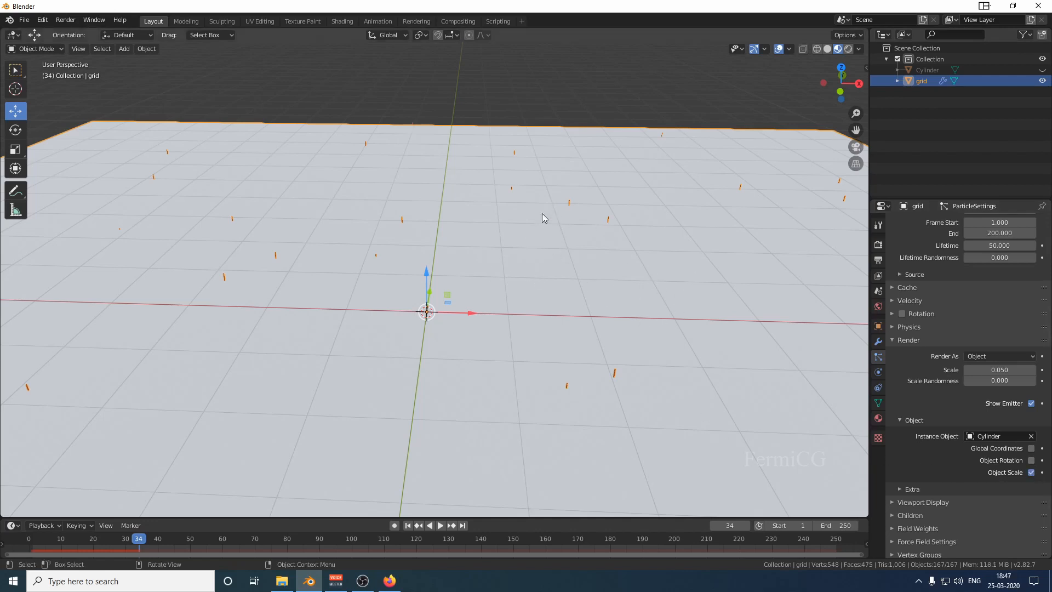
Set the render scale of the instanced cylinder particles to 1
left_click(1000, 370)
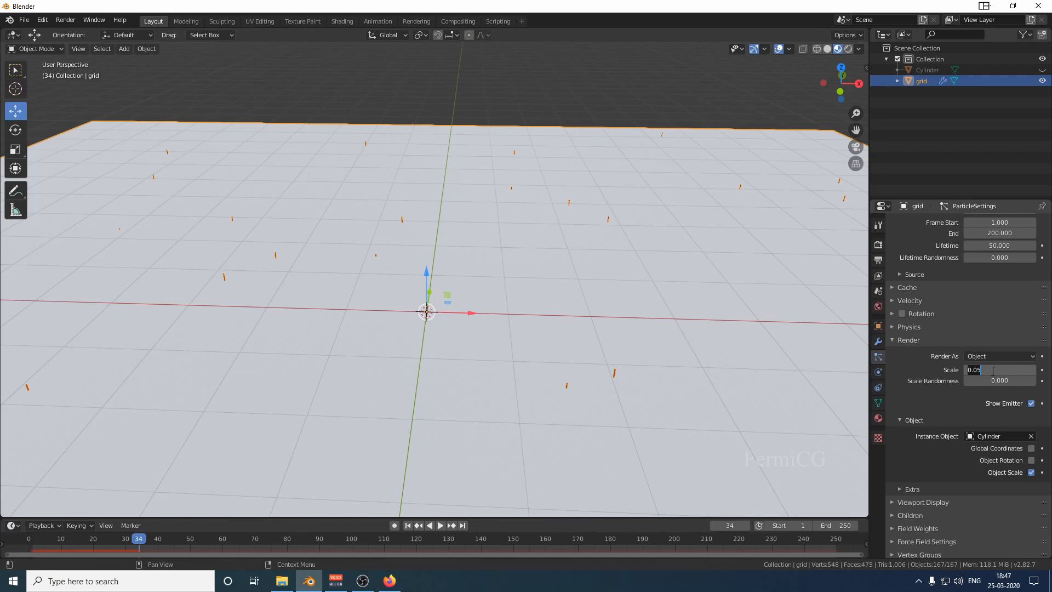
type("1")
key("Return")
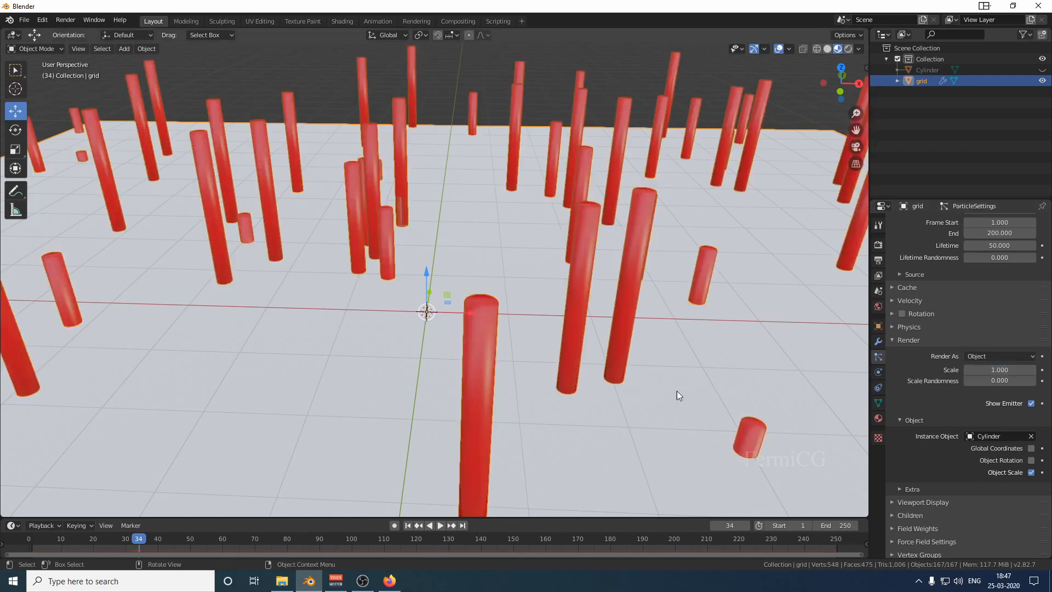
scroll(619, 363, "down", 5)
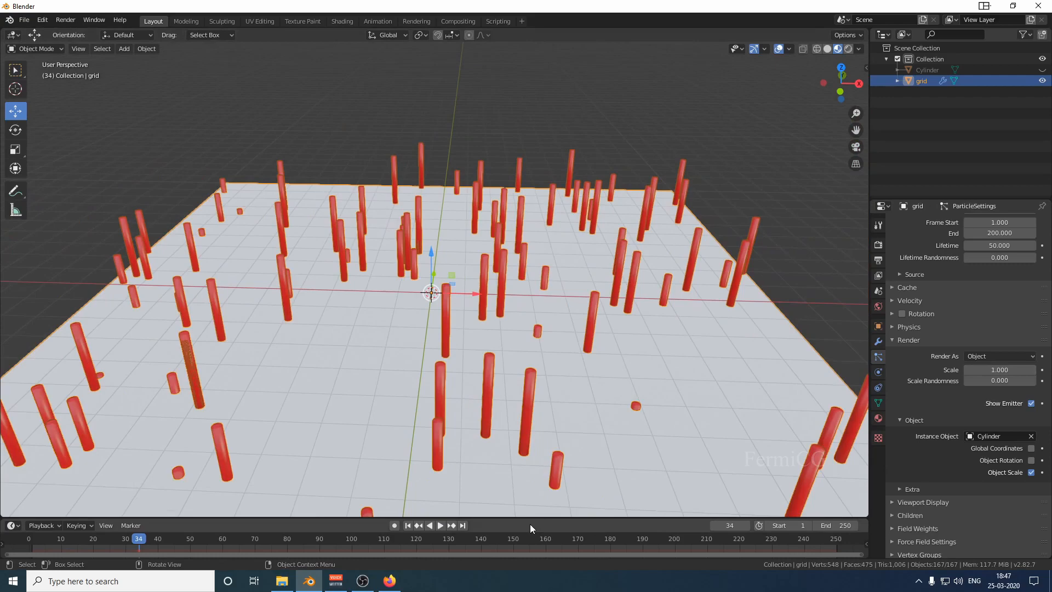
Play the animation from the first frame twice to preview how the cylinder particles are emitted over the grid
left_click(408, 525)
left_click(439, 526)
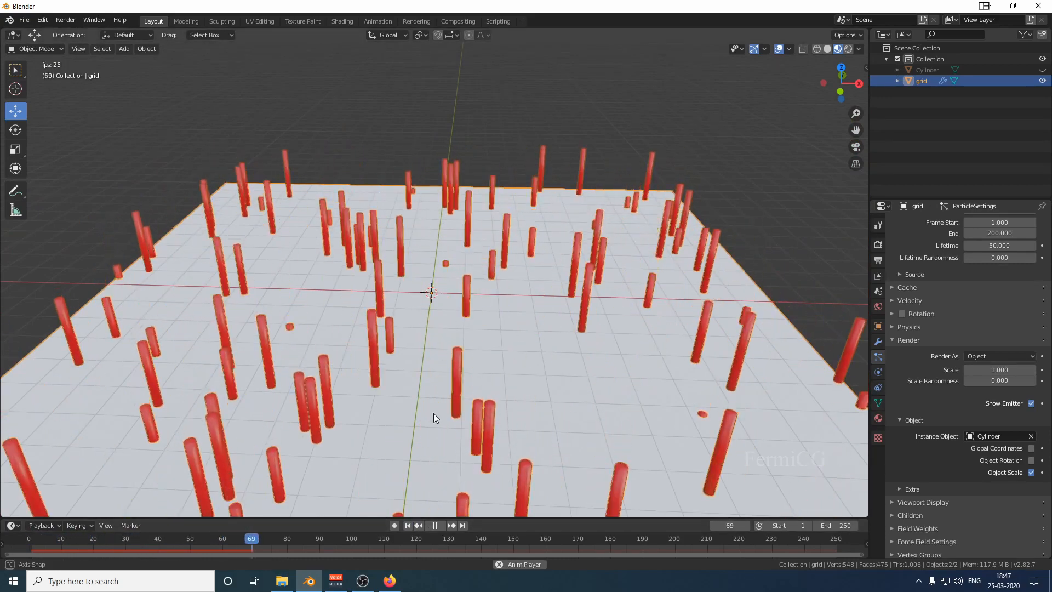
middle_click_drag(433, 413, 458, 484)
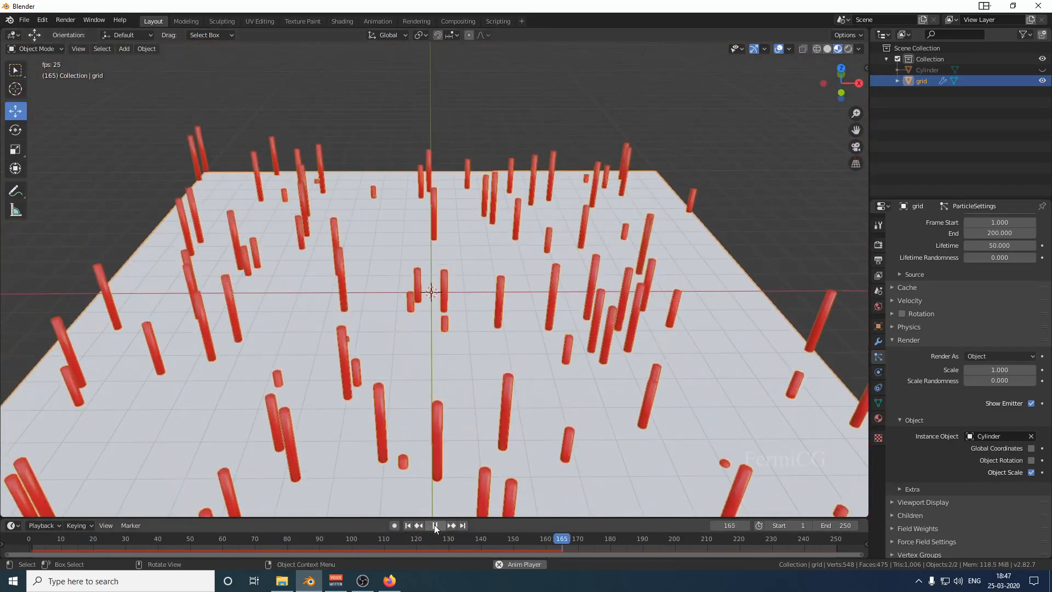
left_click(435, 525)
left_click(407, 525)
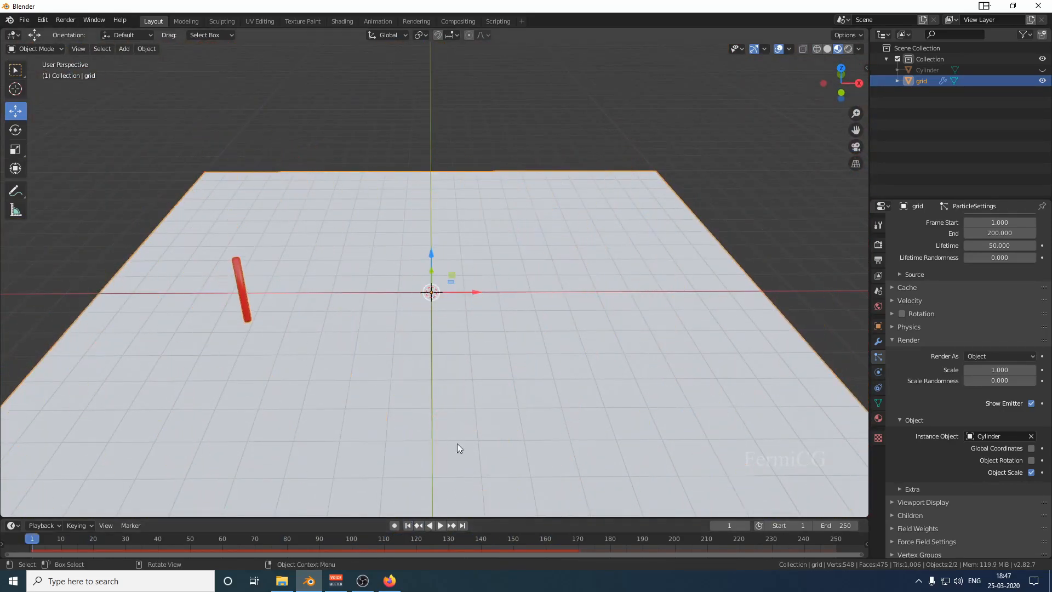
left_click(439, 525)
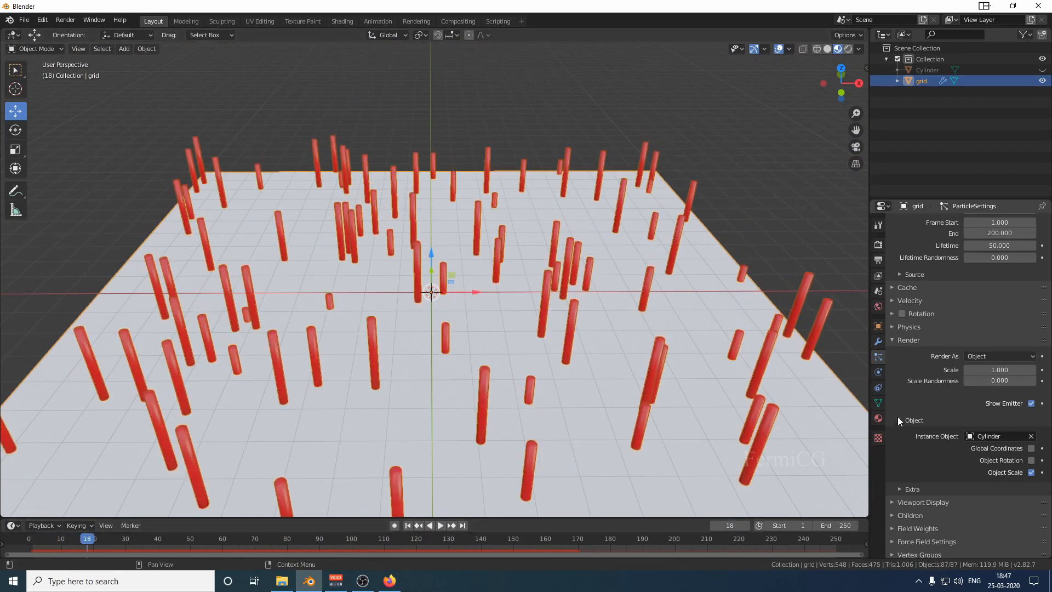
Set the particles' Normal velocity to 0 m/s
left_click(897, 340)
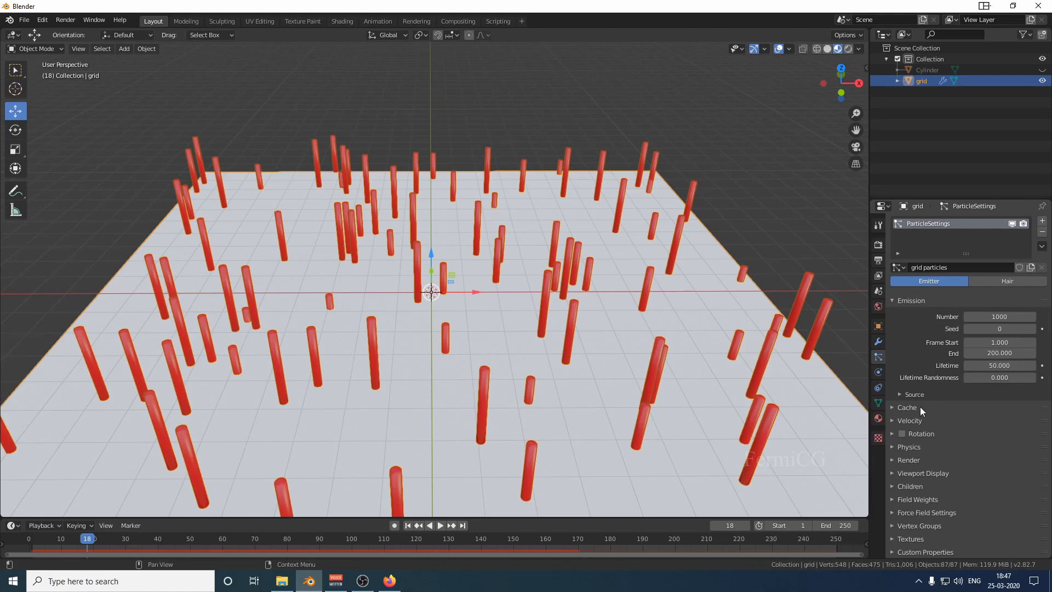
left_click(900, 396)
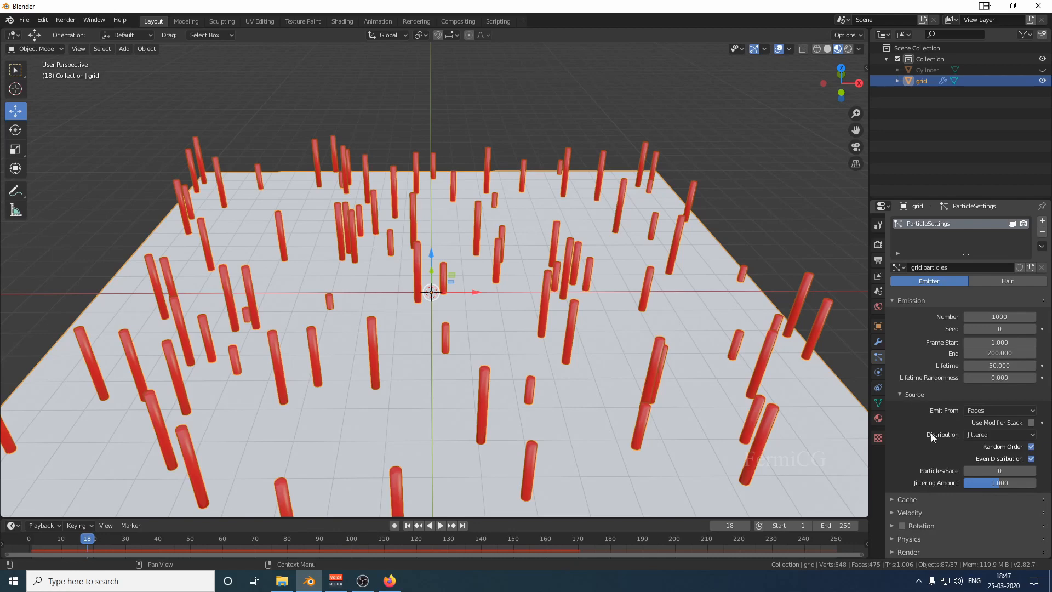
left_click(902, 394)
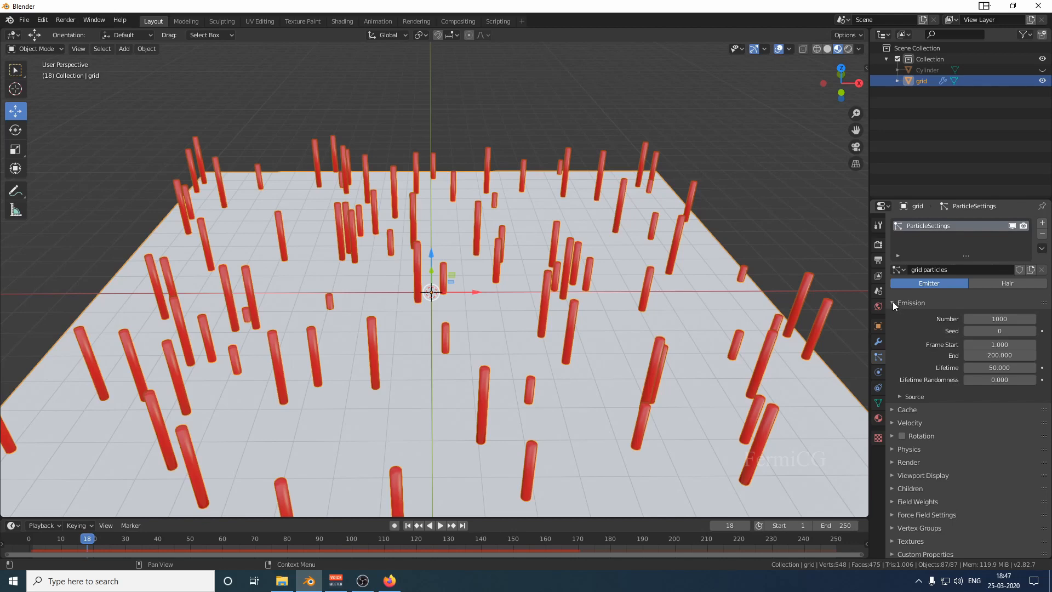
left_click(892, 303)
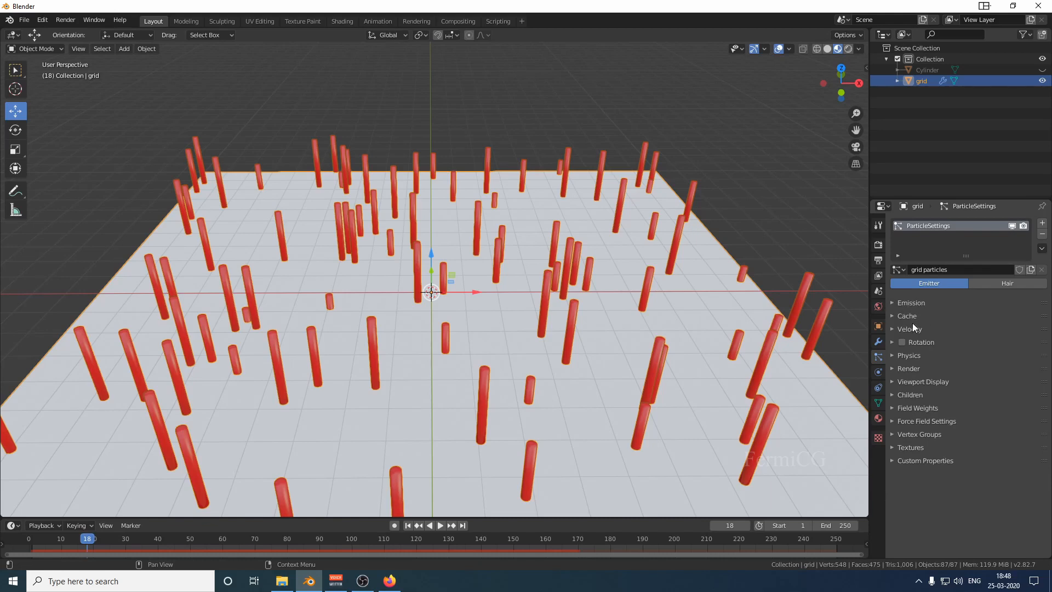
left_click(894, 329)
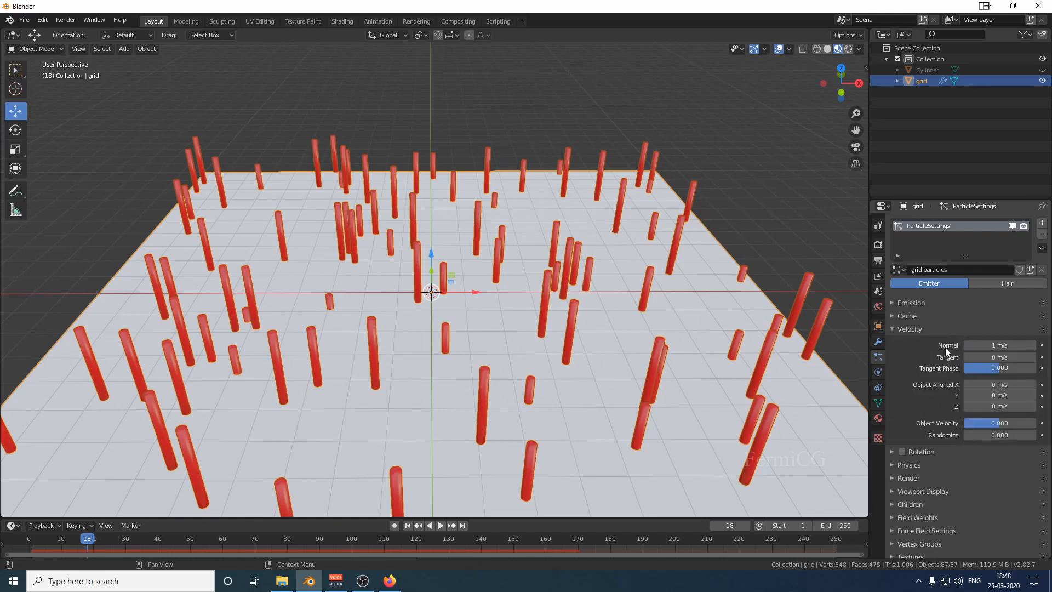
left_click(1001, 345)
type("0")
key("Return")
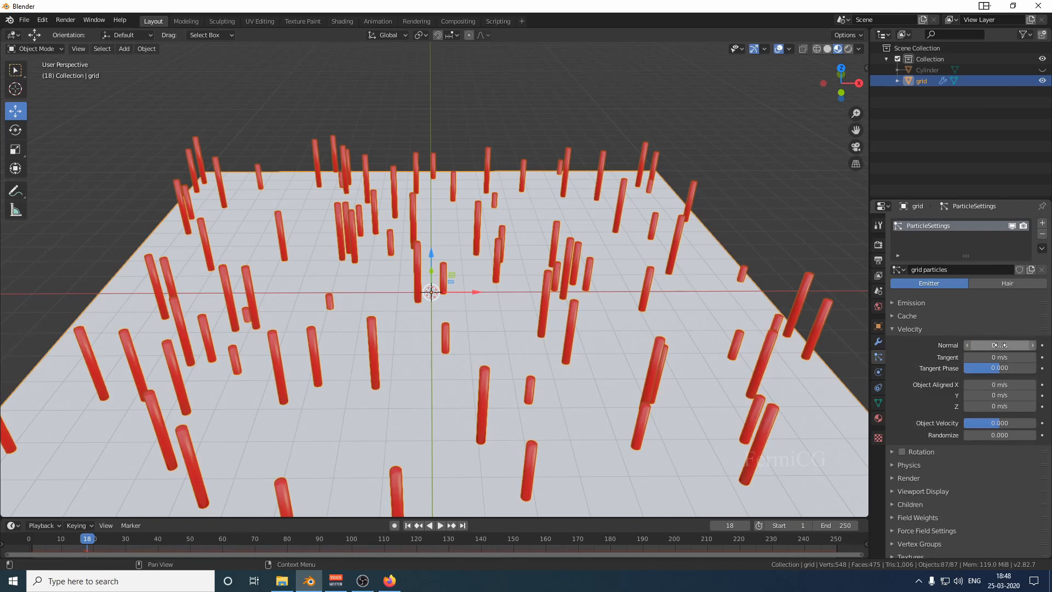
Replay the animation from the first frame and examine the cylinders' motion from the side of the grid
left_click(411, 527)
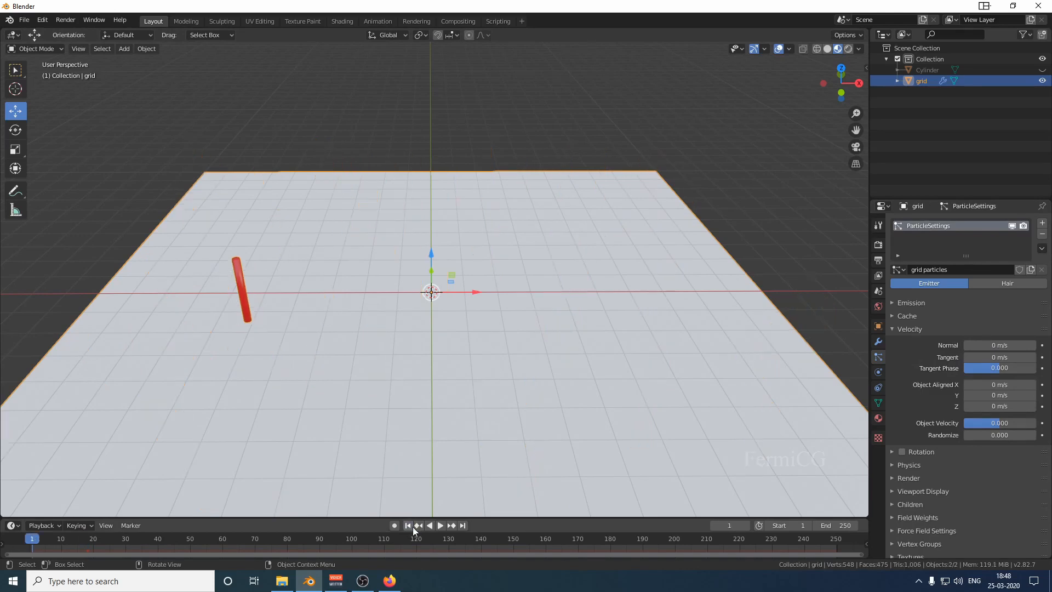
left_click(439, 525)
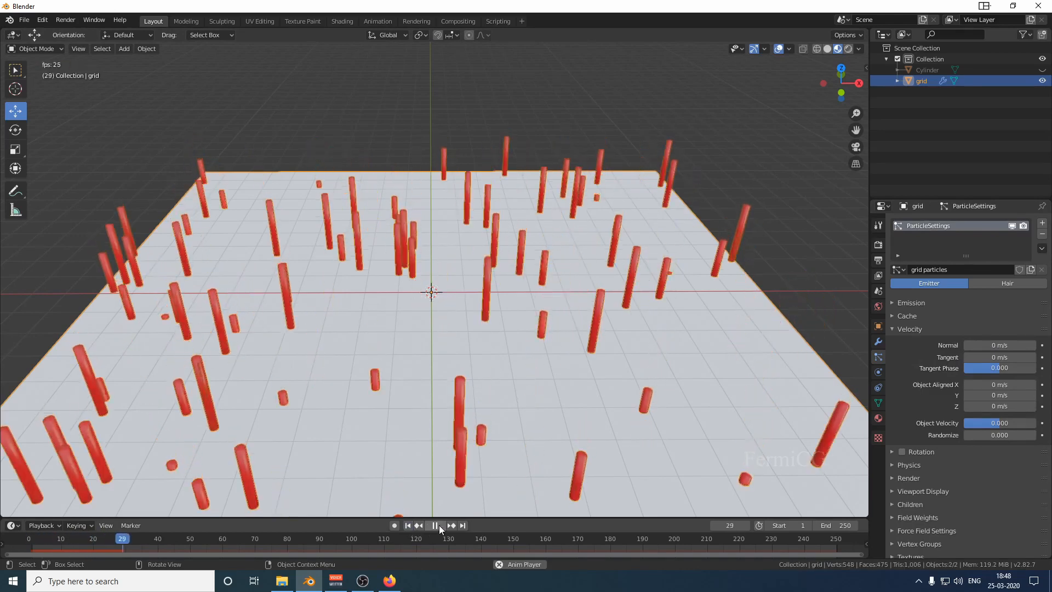
left_click(439, 525)
middle_click_drag(476, 361, 471, 317)
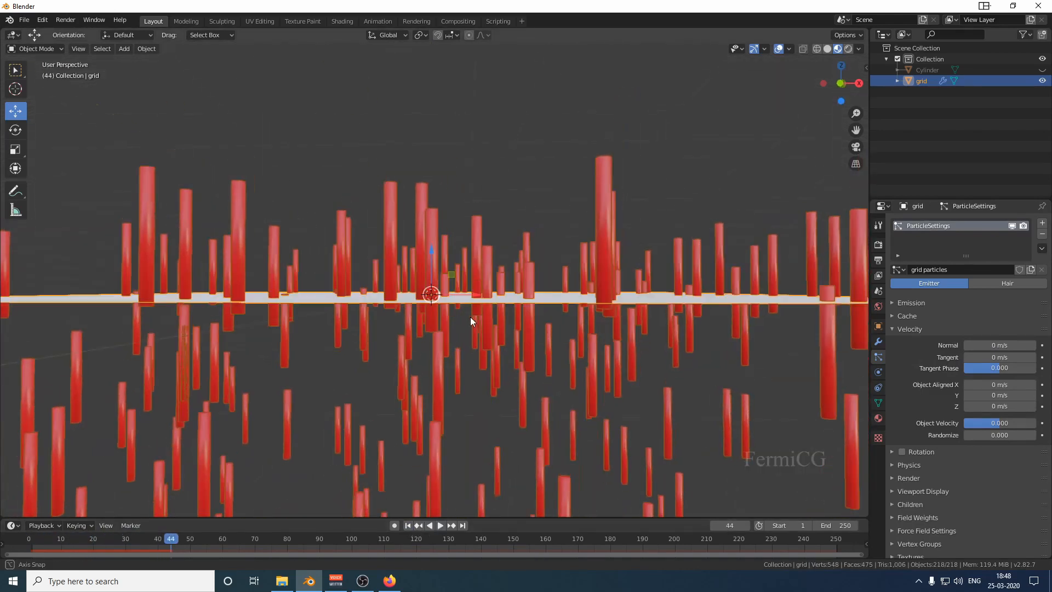
left_click(407, 525)
left_click(439, 527)
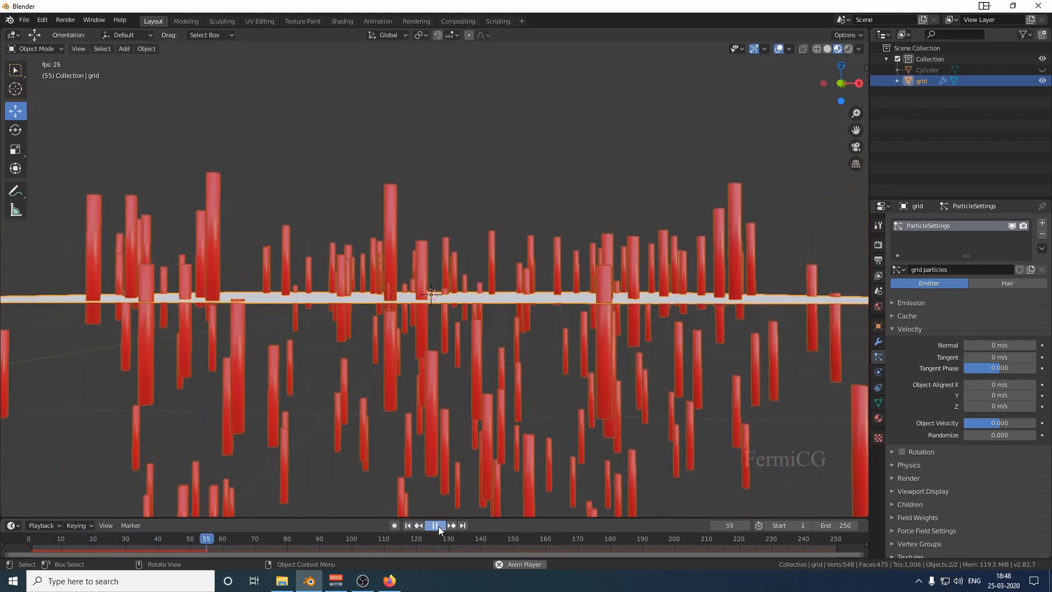
left_click(438, 526)
left_click(408, 525)
middle_click_drag(482, 340, 490, 377)
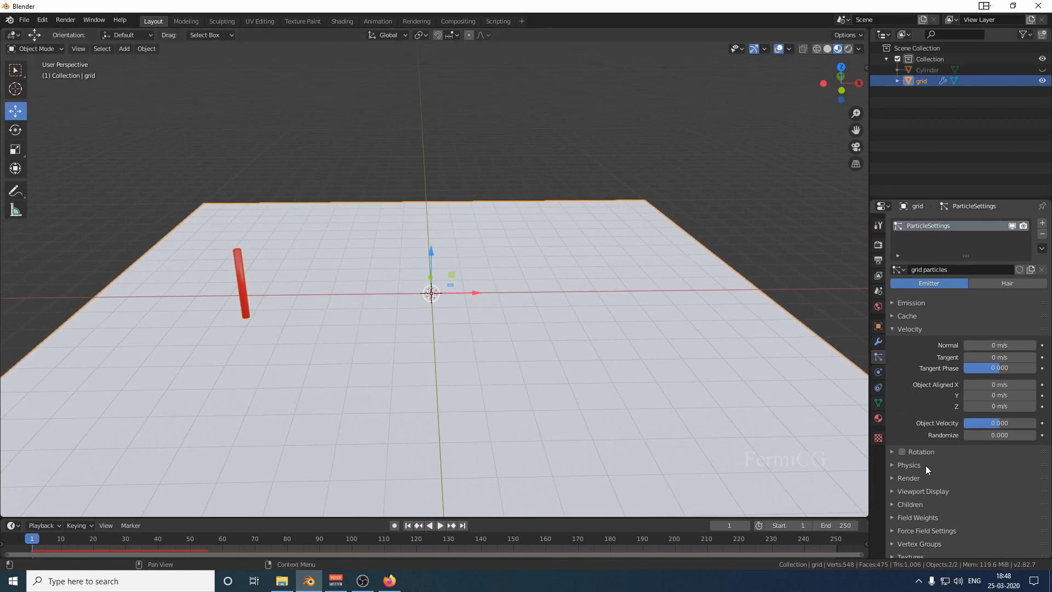
Set the Gravity field weight of the grid's particles to 0
left_click(893, 466)
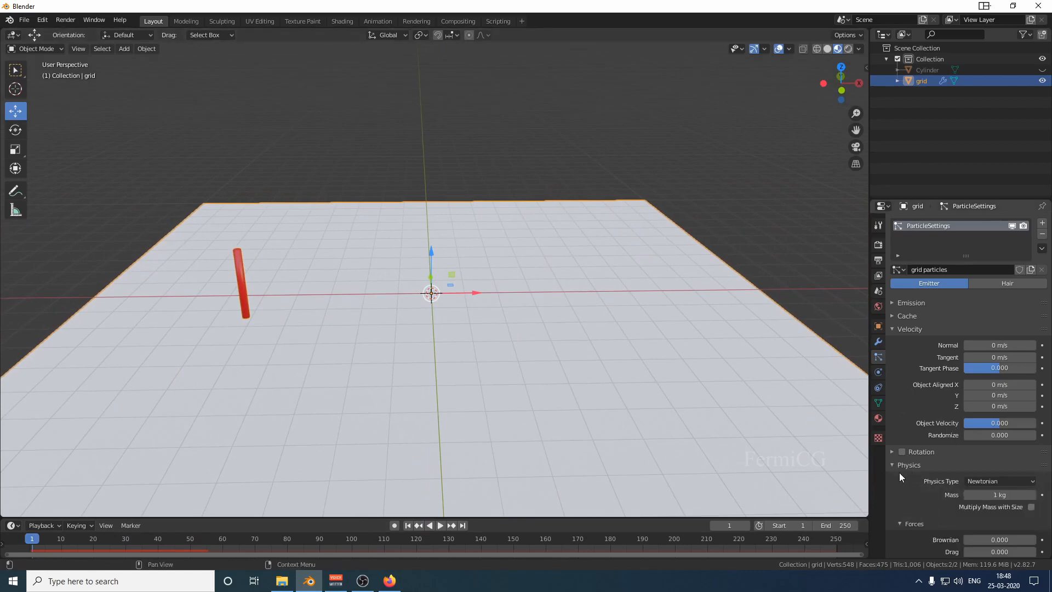
scroll(899, 472, "down", 3)
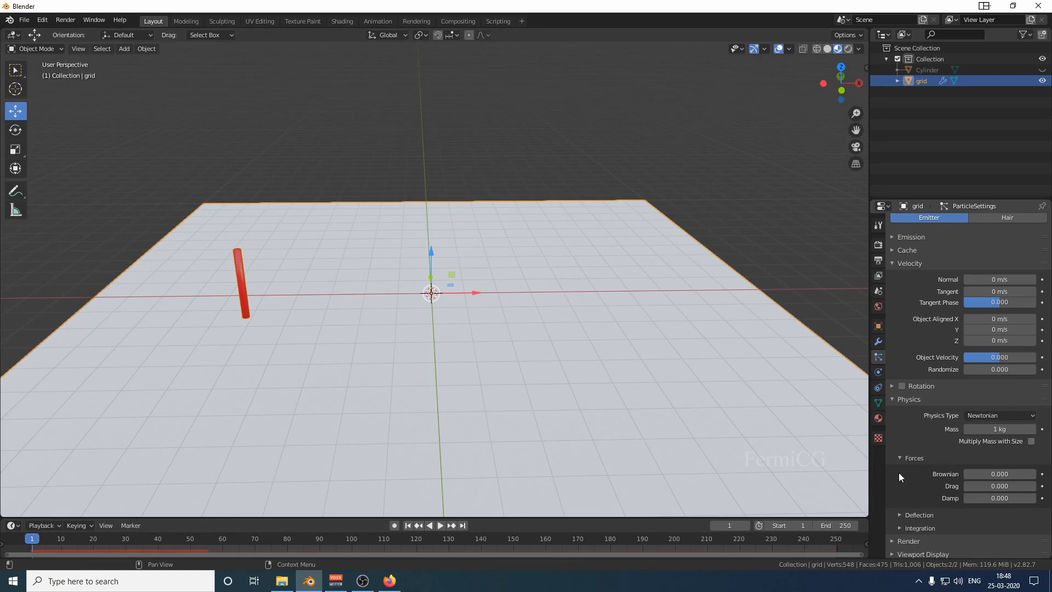
scroll(902, 466, "down", 3)
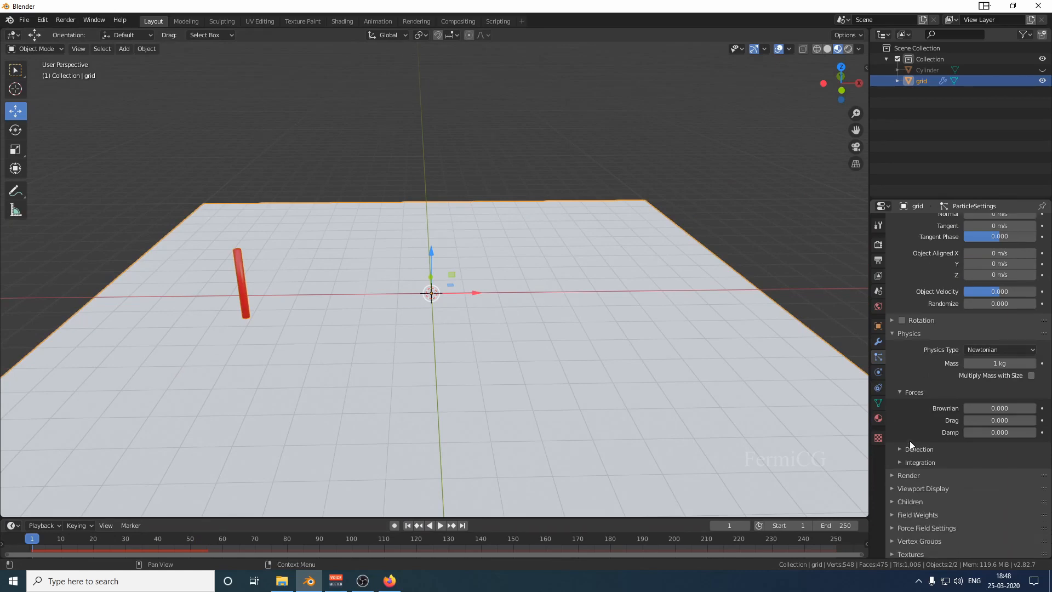
scroll(910, 441, "up", 3)
left_click(910, 400)
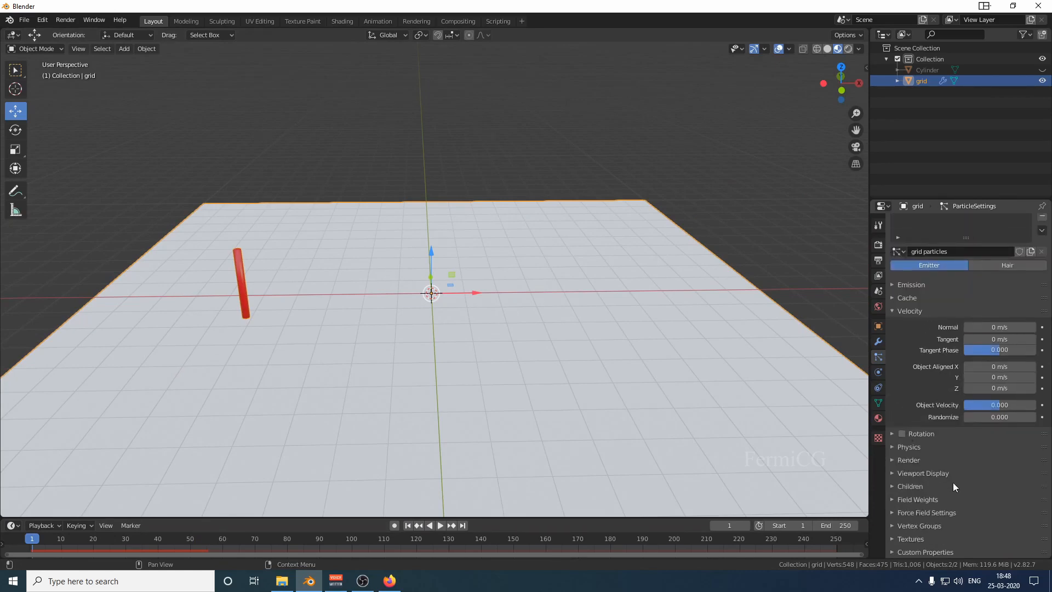
left_click(893, 499)
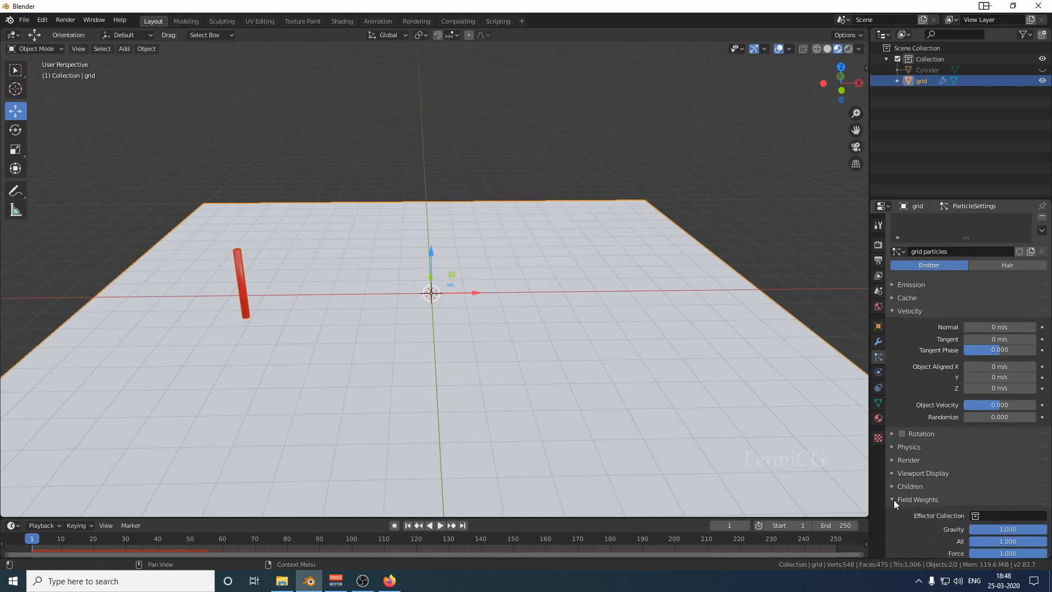
scroll(896, 517, "down", 4)
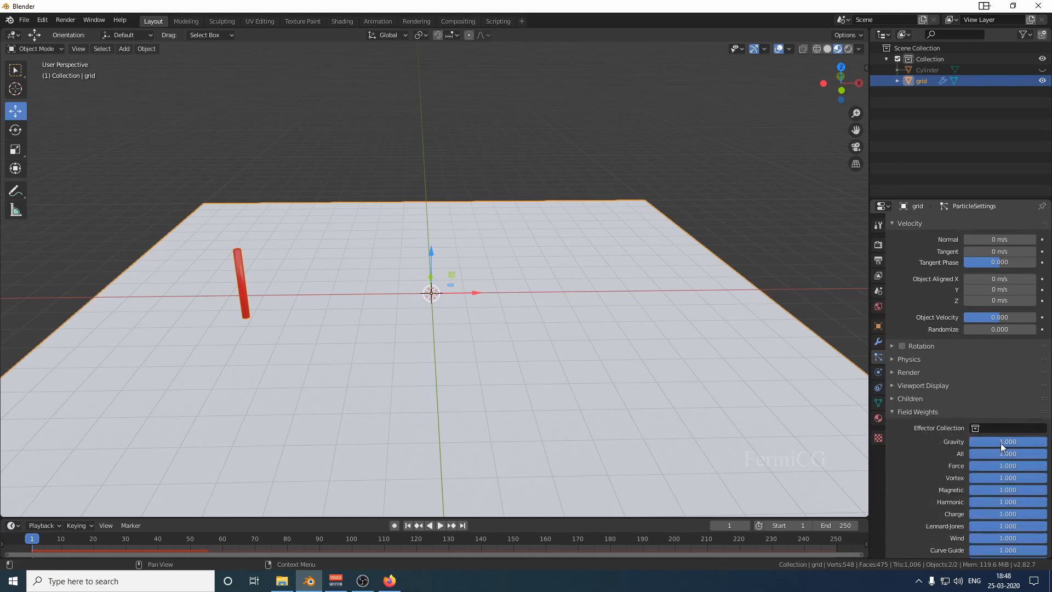
left_click(1001, 442)
type("0")
key("Return")
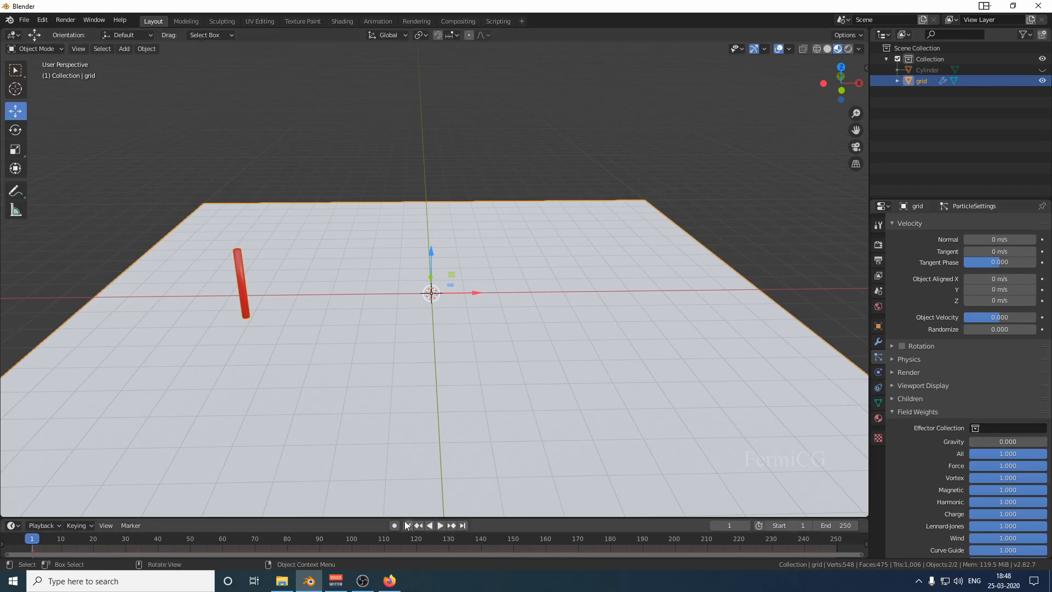
Play the animation to check the particles without gravity, and return to the first frame
left_click(438, 525)
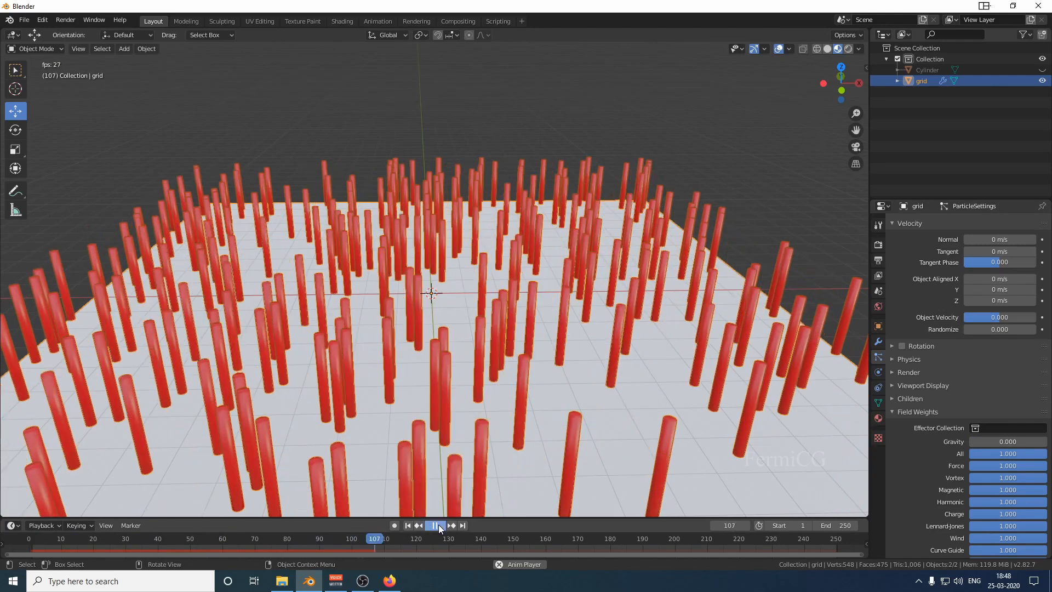
left_click(438, 525)
left_click(408, 526)
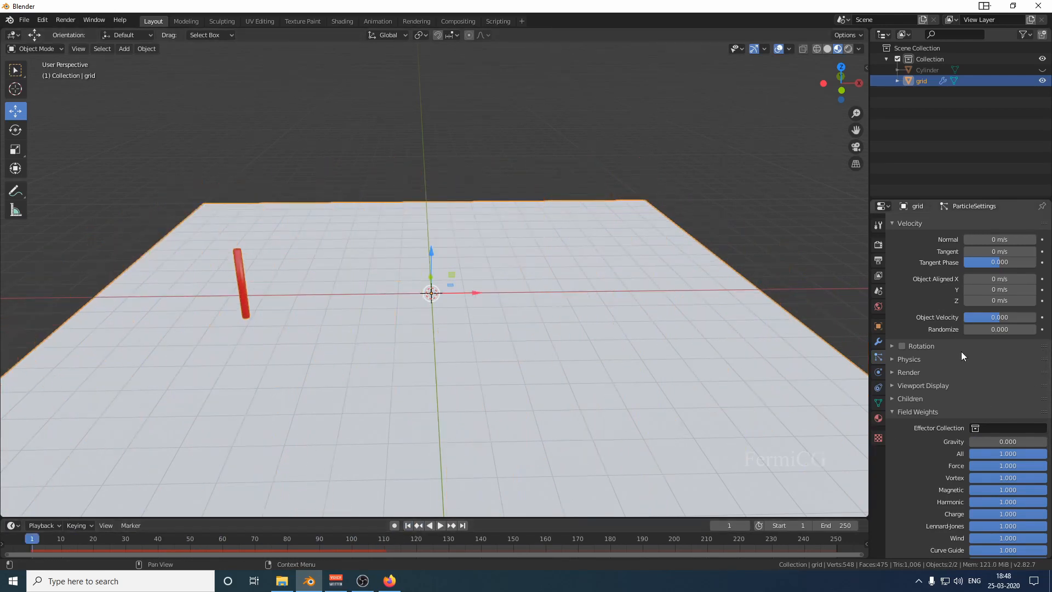
Set the particle emission's end frame to 1 so all cylinders are emitted at once
scroll(962, 351, "up", 3)
left_click(897, 289)
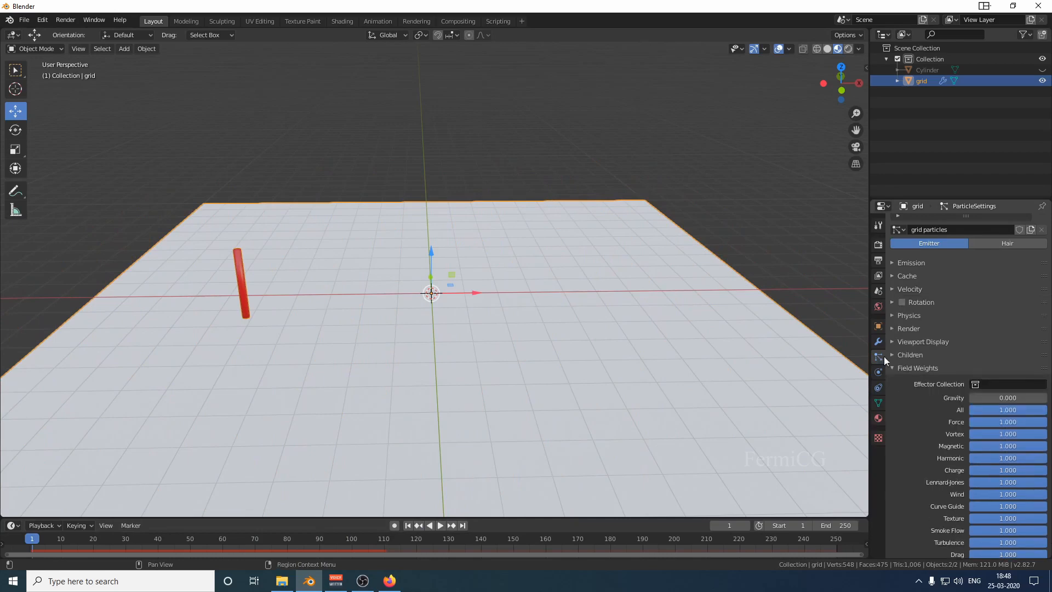
left_click(899, 369)
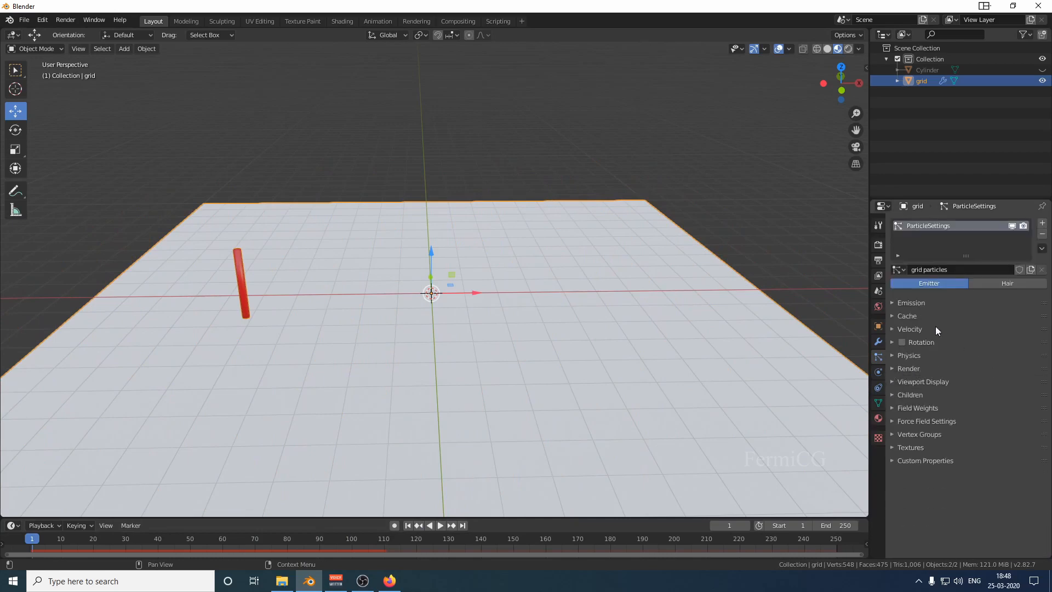
left_click(893, 302)
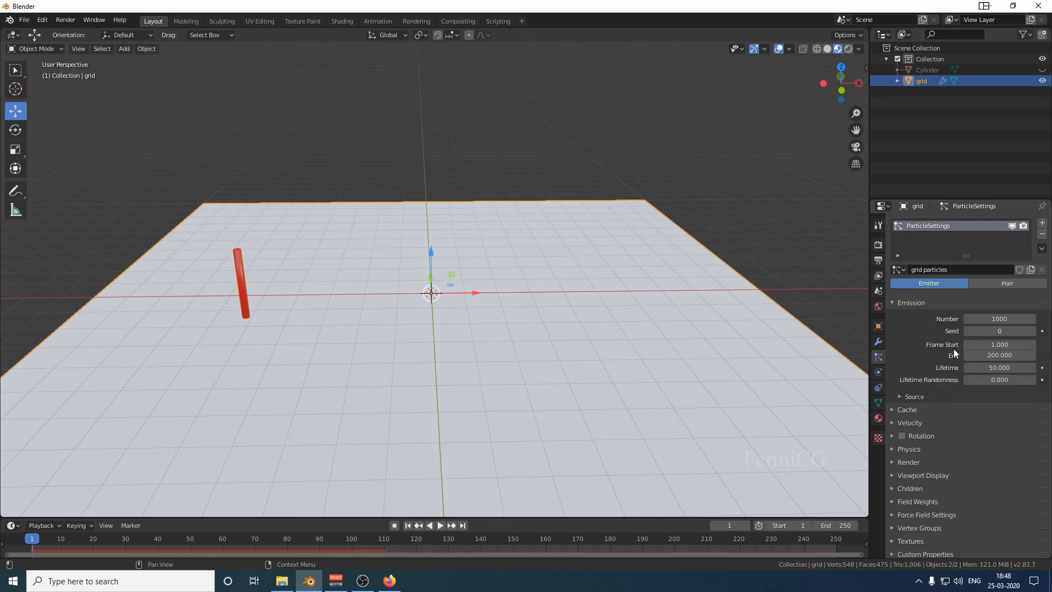
left_click(999, 356)
type("1")
key("Return")
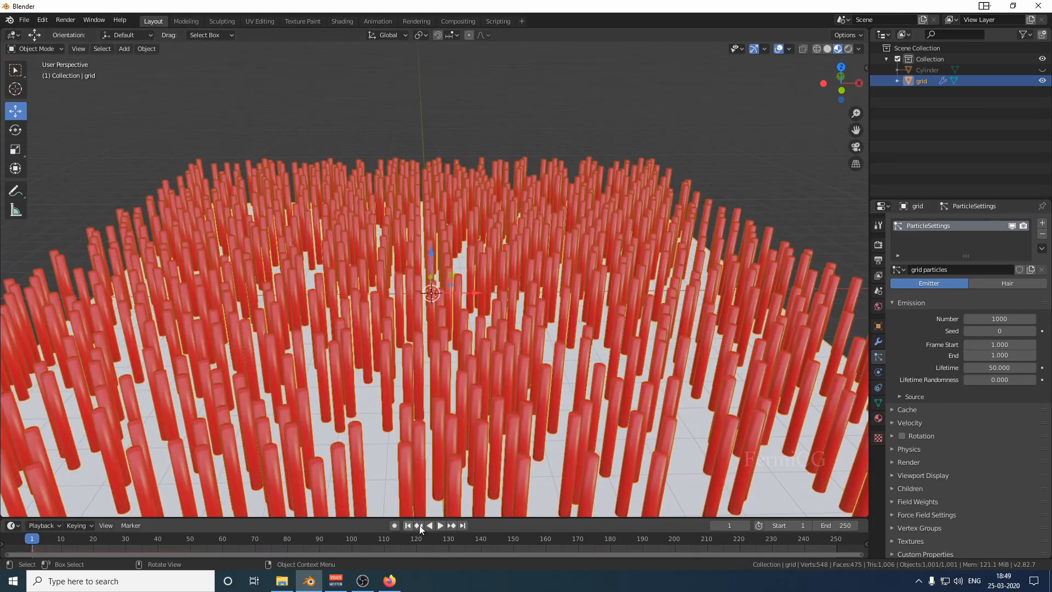
Play the animation briefly, return to the first frame, and set the grid particles' lifetime to 1000
left_click(441, 525)
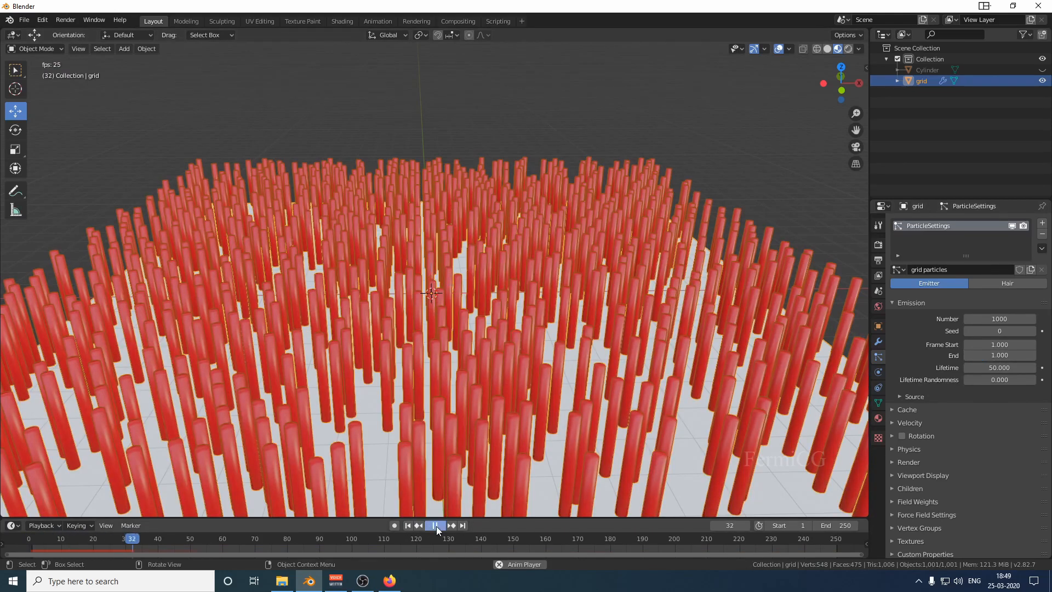
left_click(409, 525)
double_click(1002, 368)
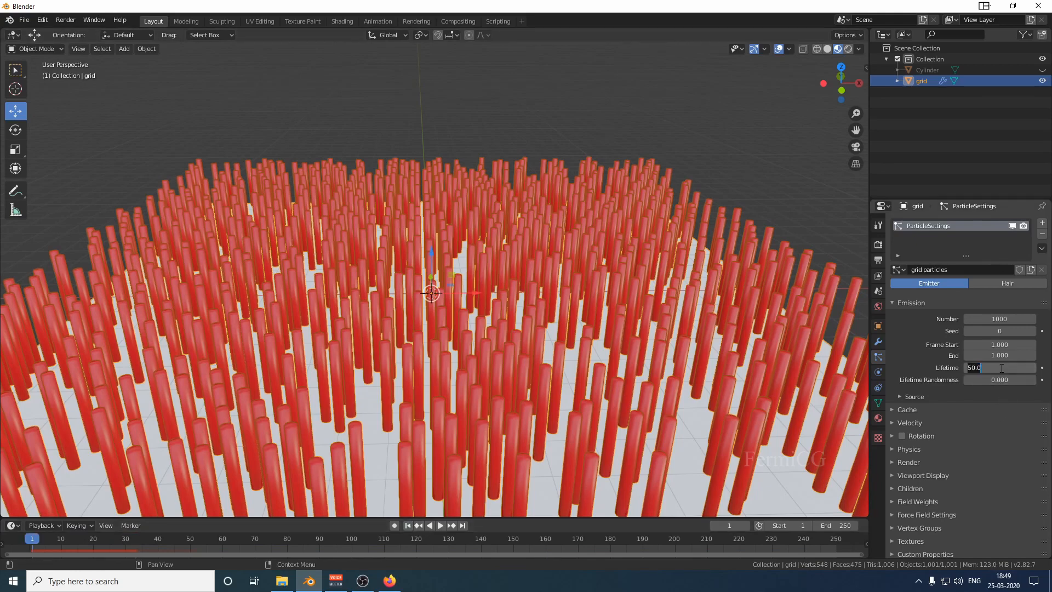
type("1000")
key("Return")
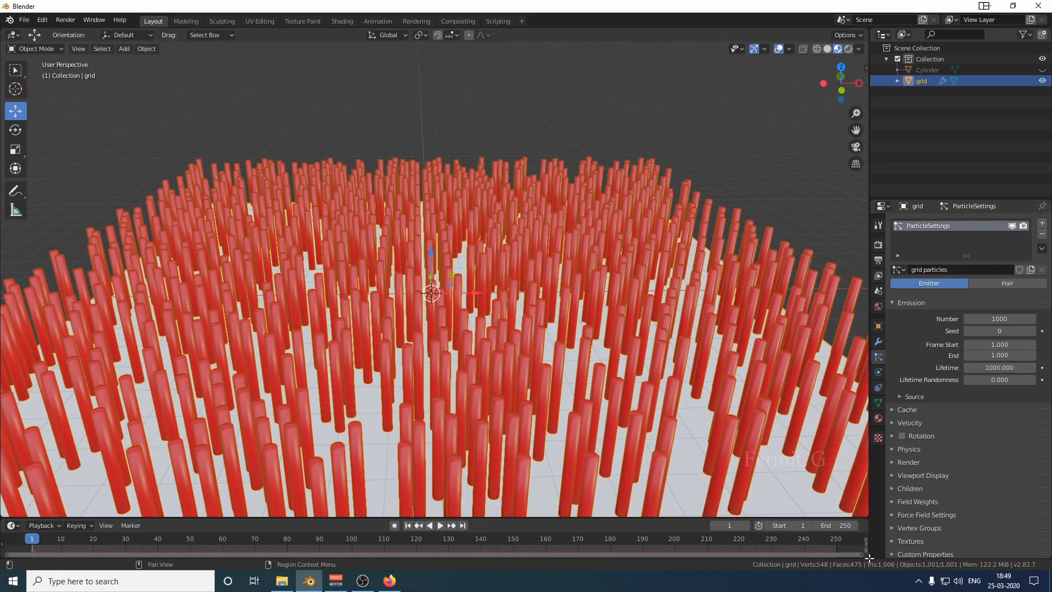
Set the scene's end frame to 1000 and fit the timeline to the whole frame range
left_click(878, 226)
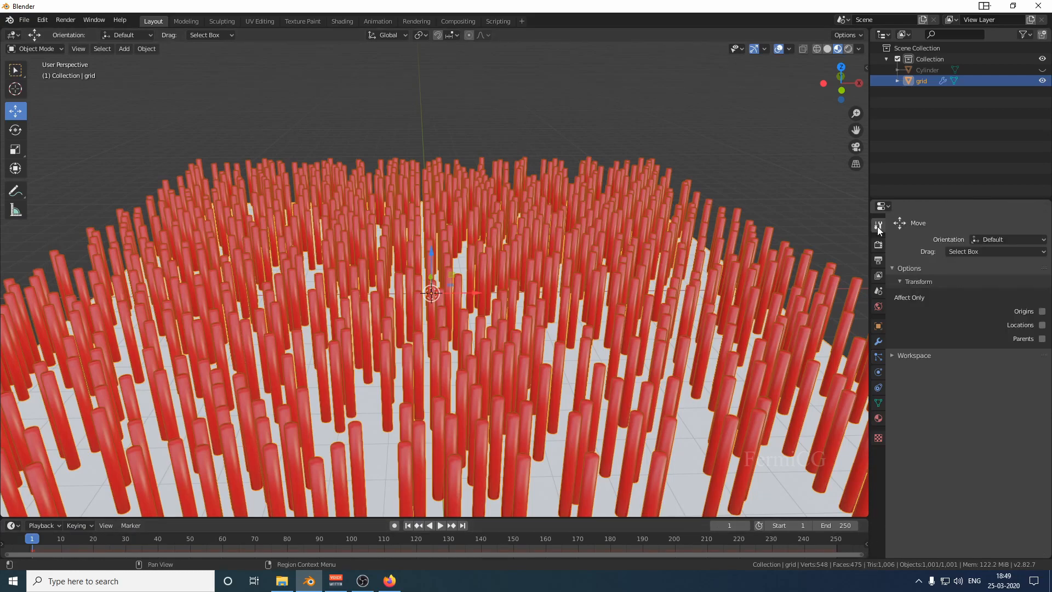
left_click(879, 244)
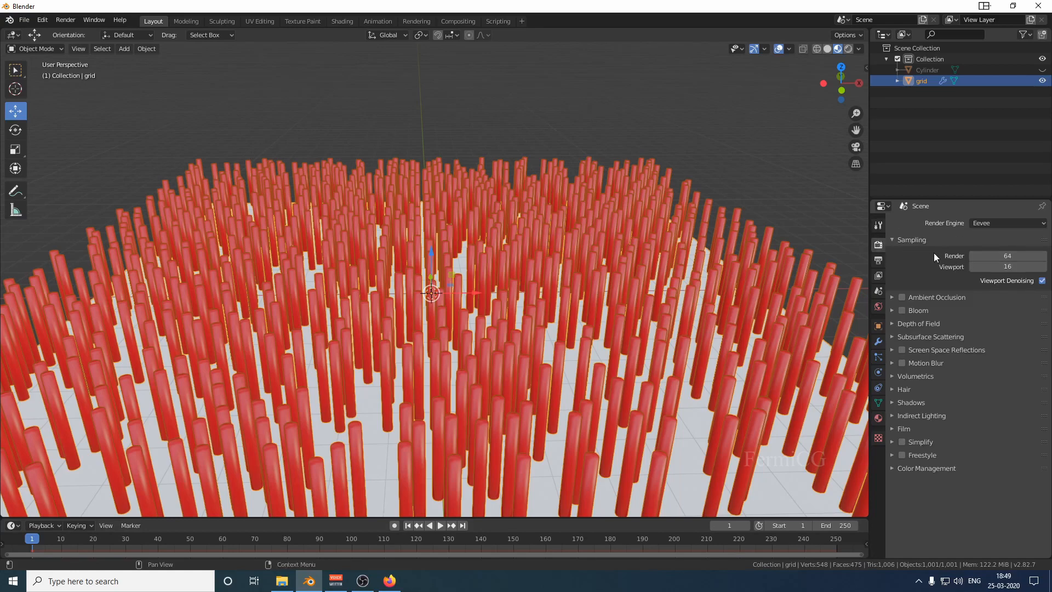
left_click(879, 260)
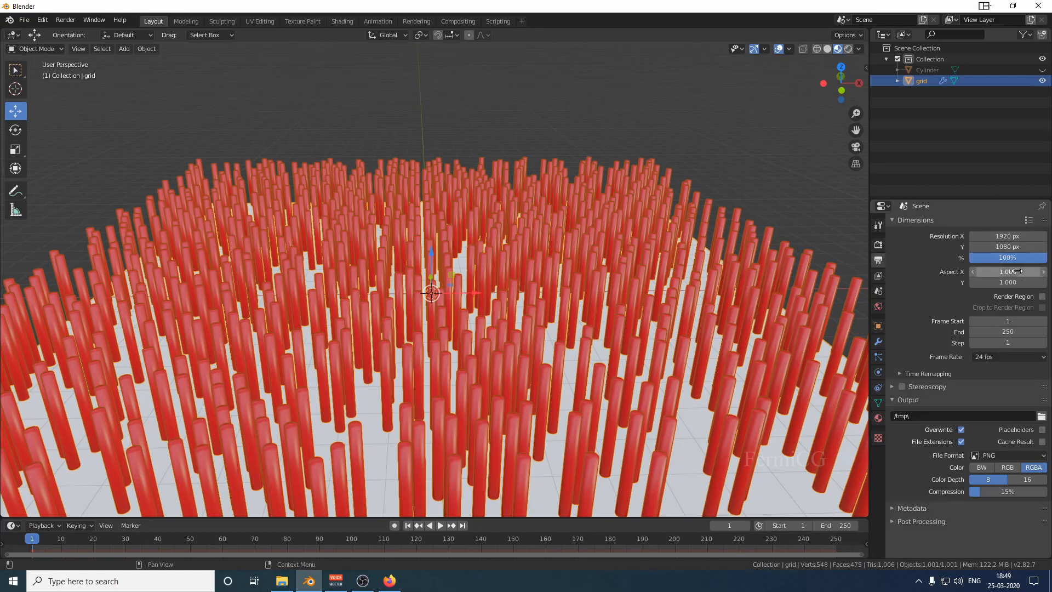
left_click(1010, 331)
type("1")
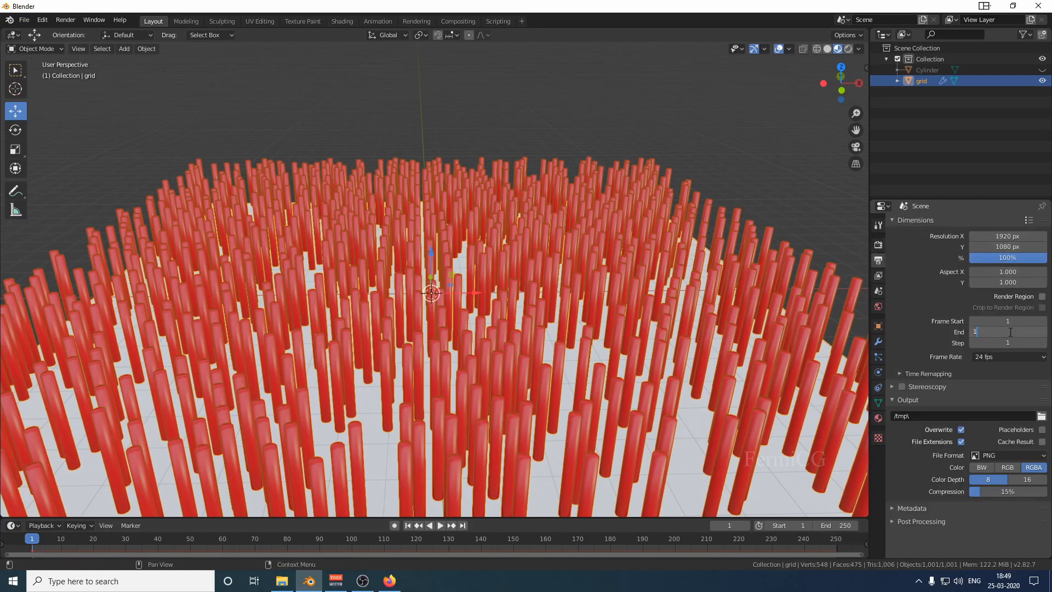
type("000")
key("Return")
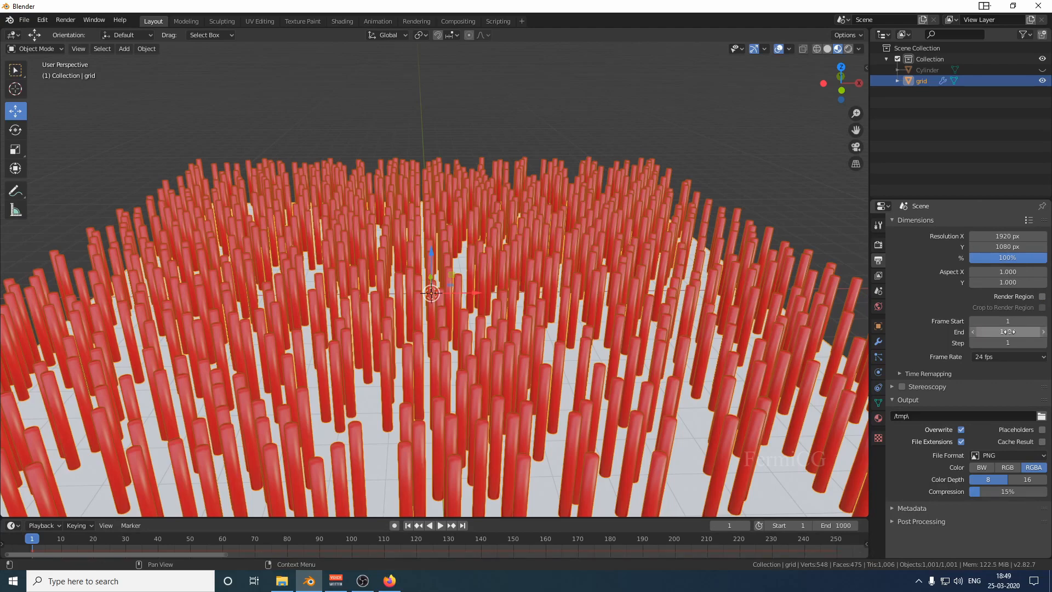
left_click_drag(228, 555, 876, 557)
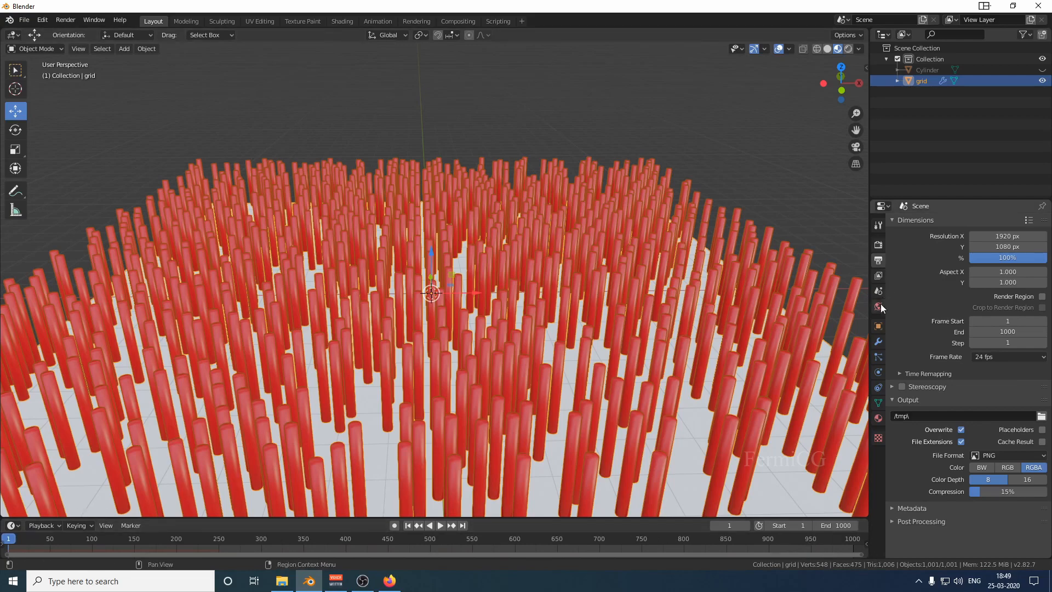
Try emitting the grid's particles from the vertices and from the volume
left_click(878, 357)
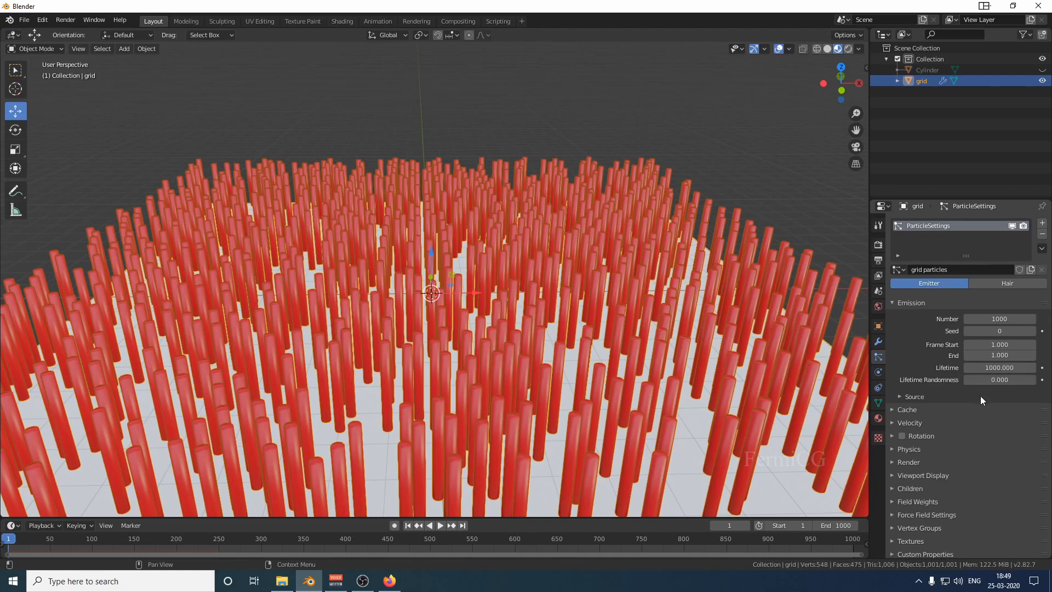
left_click(902, 396)
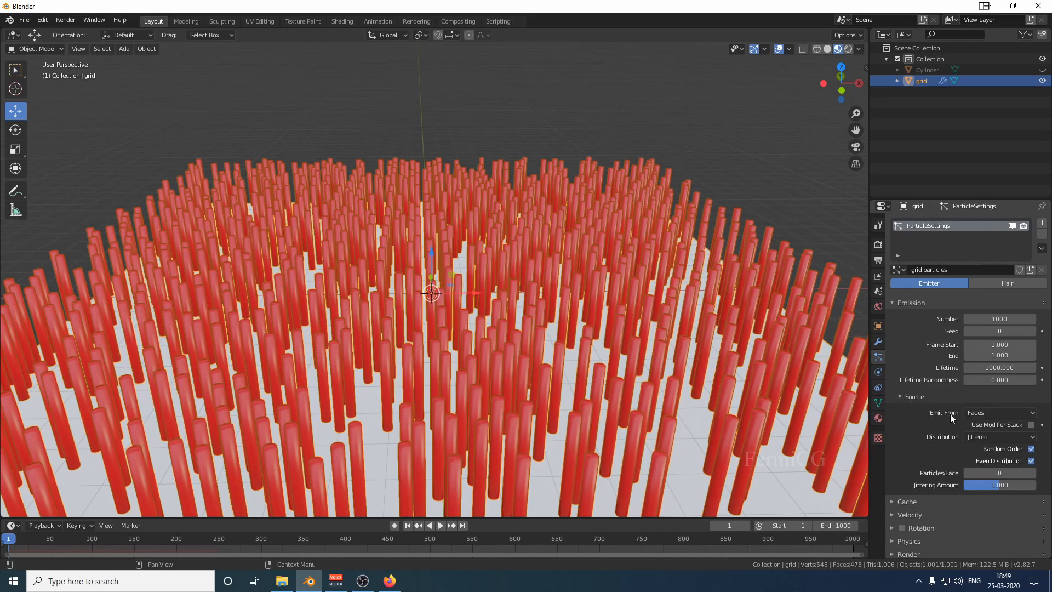
left_click(998, 414)
left_click(988, 423)
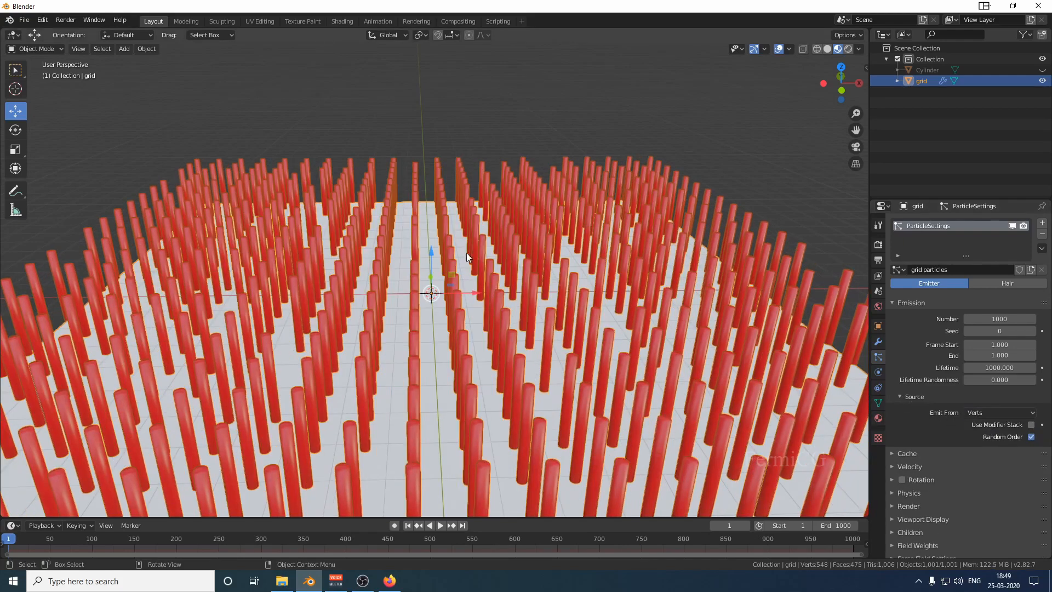
left_click(998, 409)
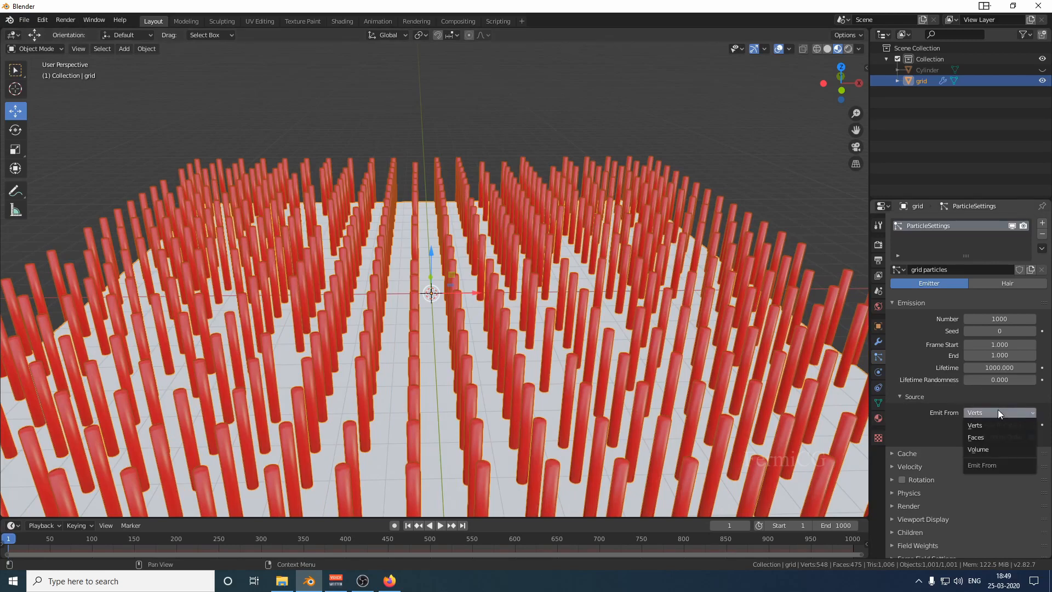
left_click(981, 449)
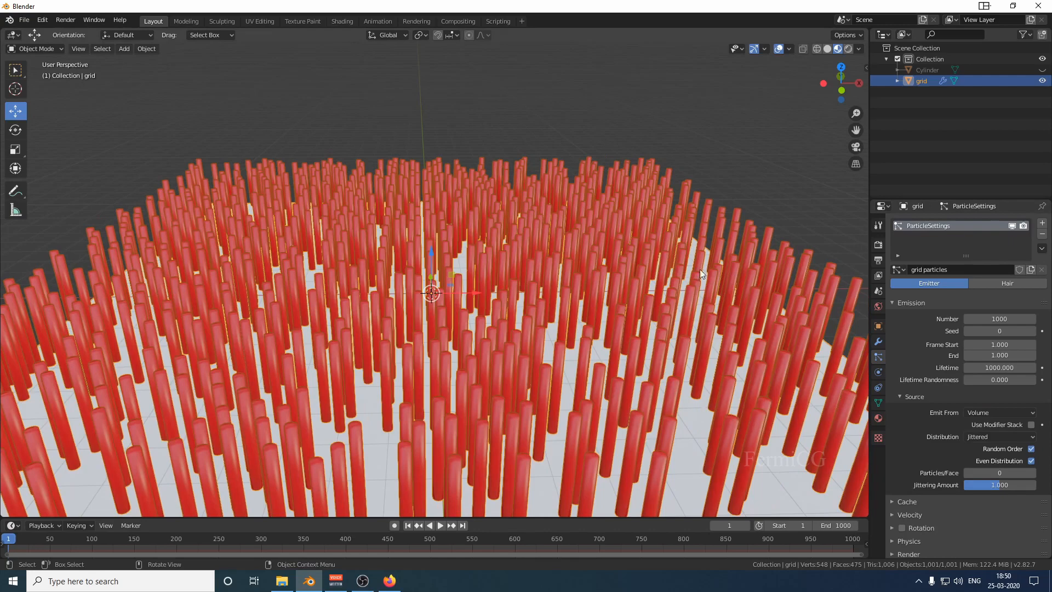
Try the Hair particle type, switch back to Emitter, and set the emission source to Faces
left_click(996, 282)
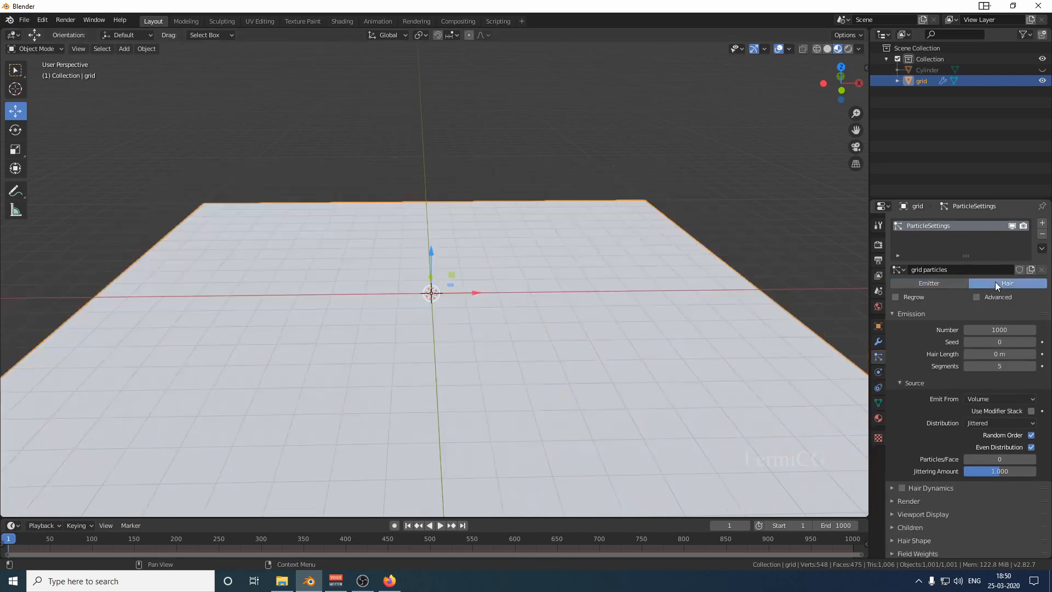
left_click(952, 283)
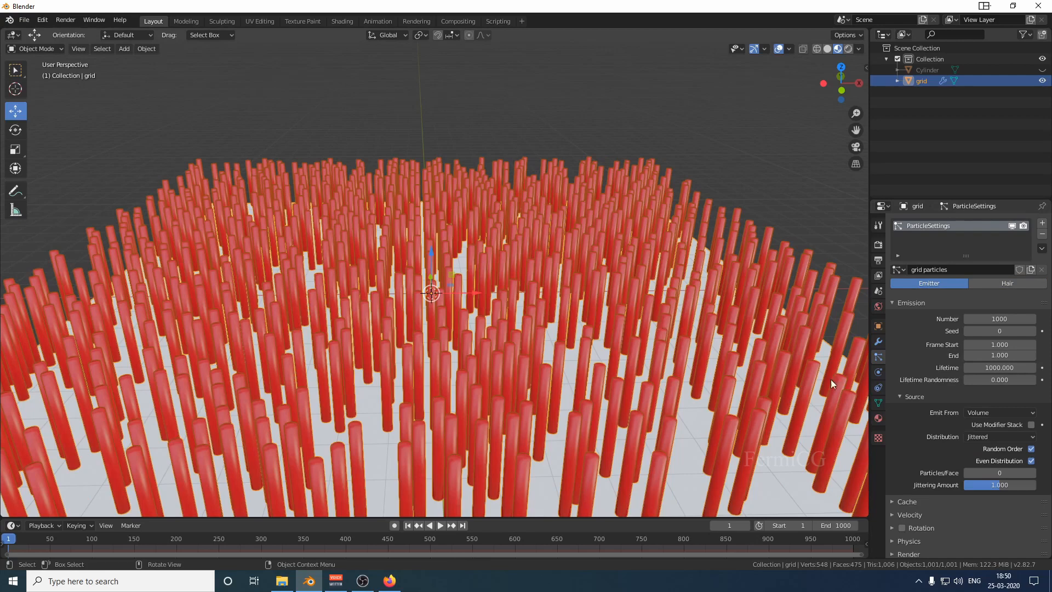
left_click(993, 412)
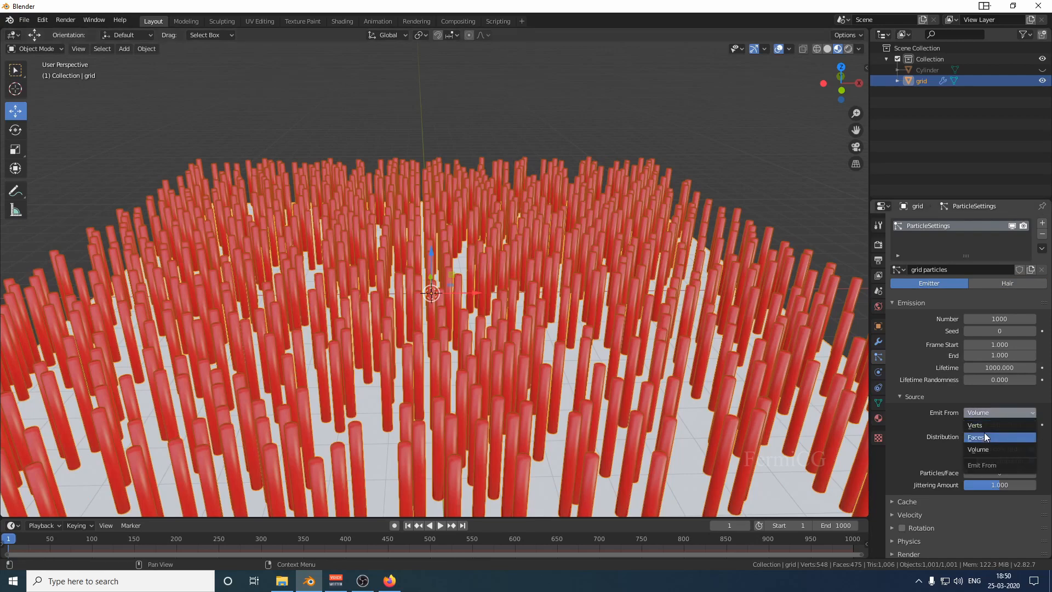
left_click(984, 434)
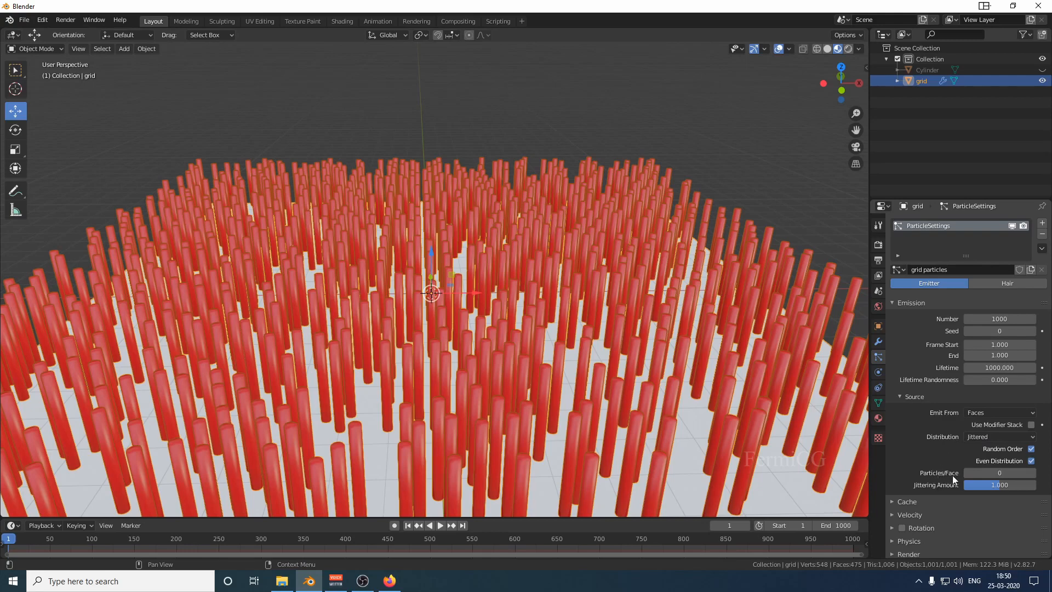
Set the number of particles per face to 1 for the grid's emission
left_click_drag(993, 472, 1014, 472)
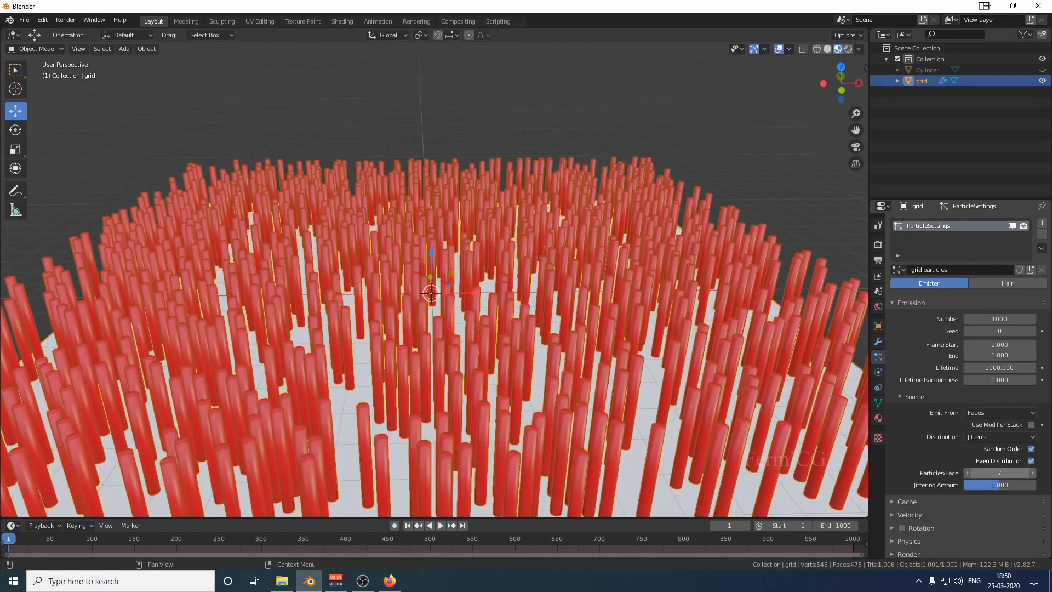
left_click(995, 472)
type("7")
key("Return")
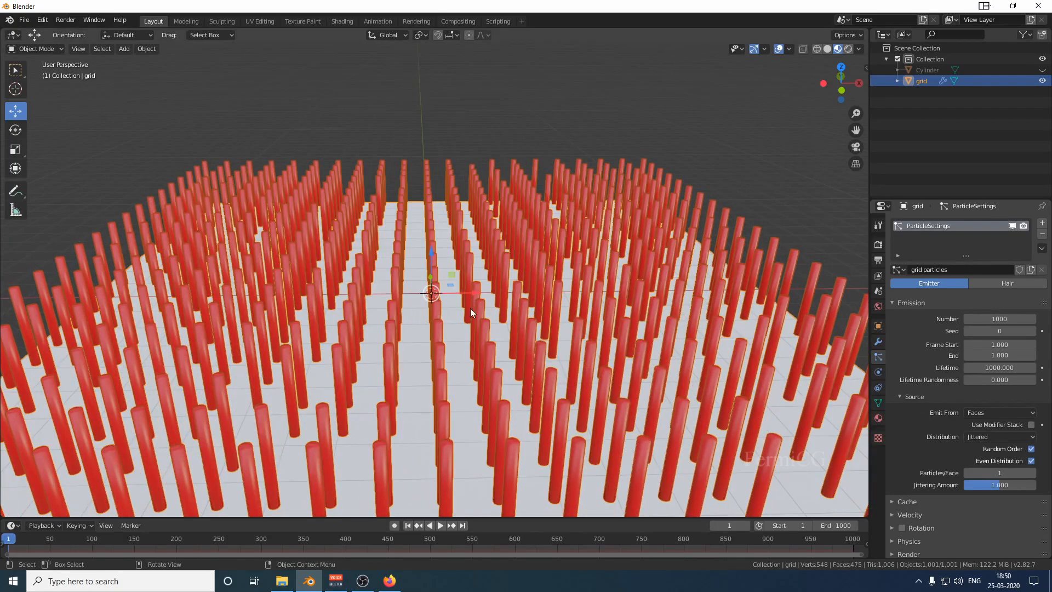
Enable the wireframe overlay in the viewport and examine how the cylinders are placed on the grid's faces
middle_click_drag(466, 341, 469, 365)
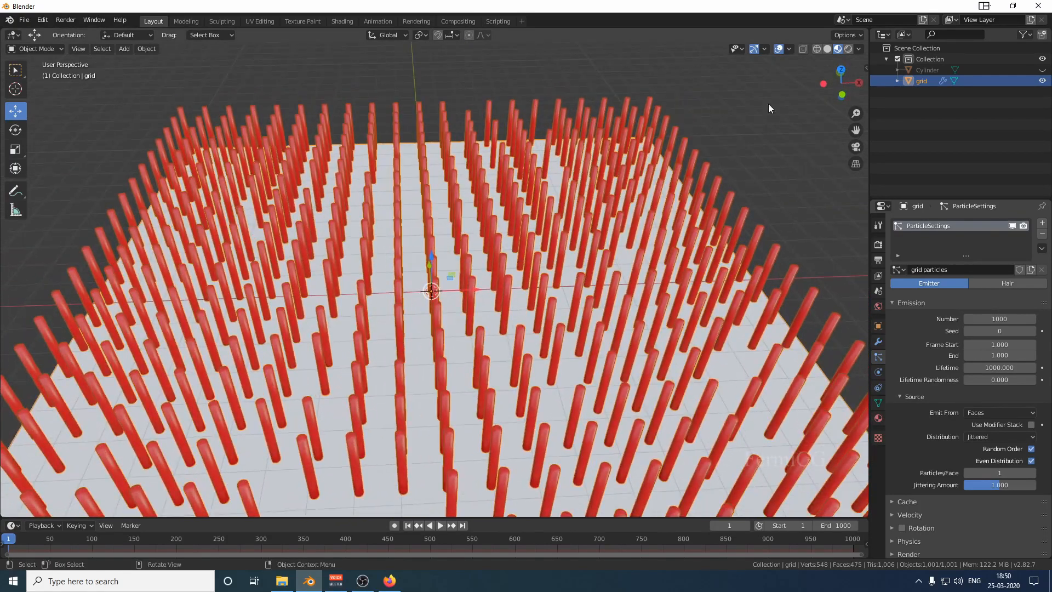
left_click(788, 49)
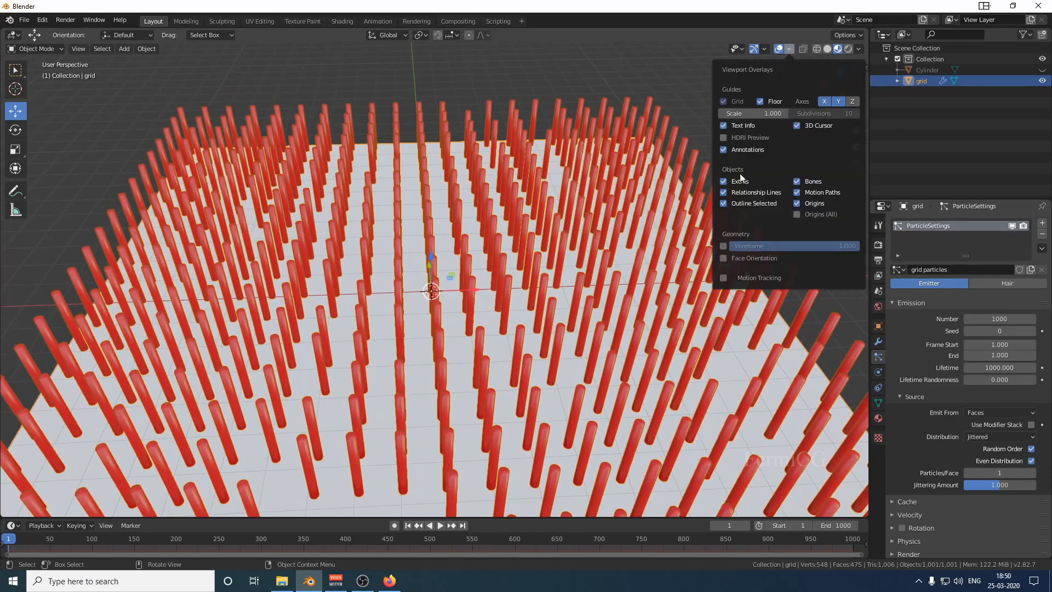
left_click(724, 246)
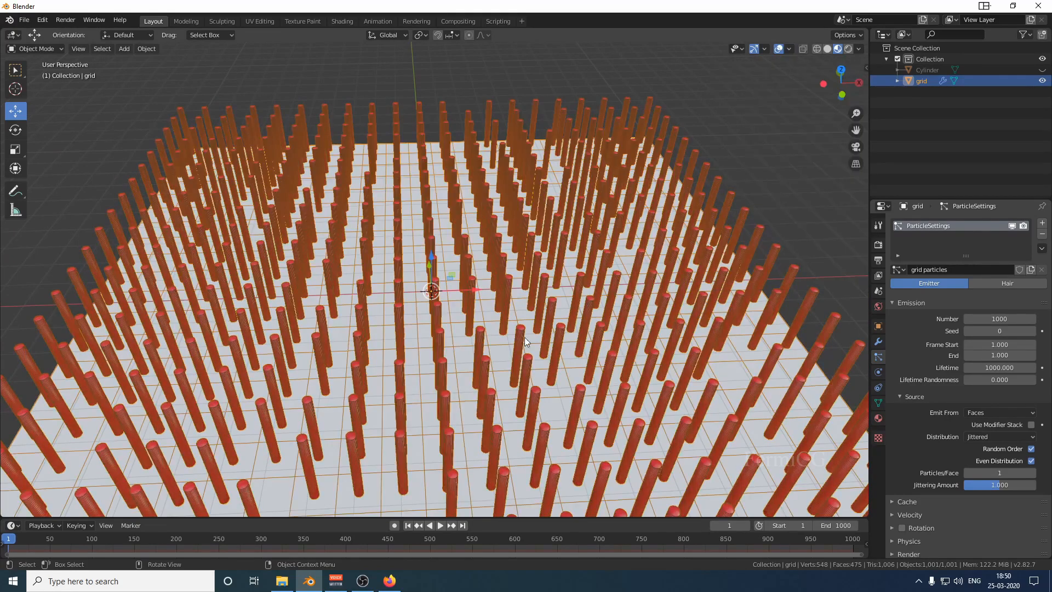
middle_click_drag(525, 337, 454, 432)
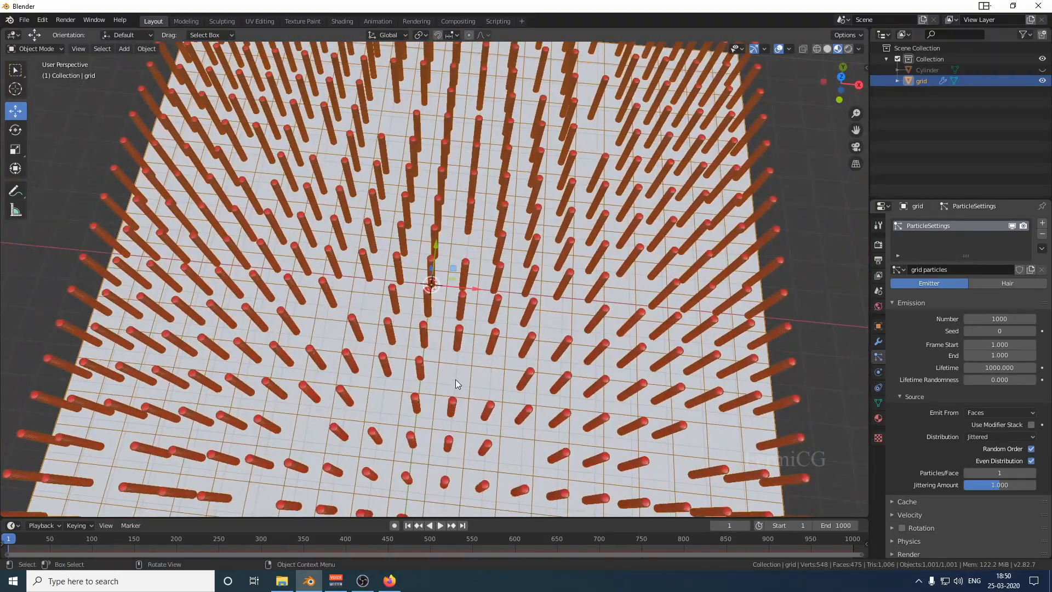
middle_click_drag(473, 380, 478, 344)
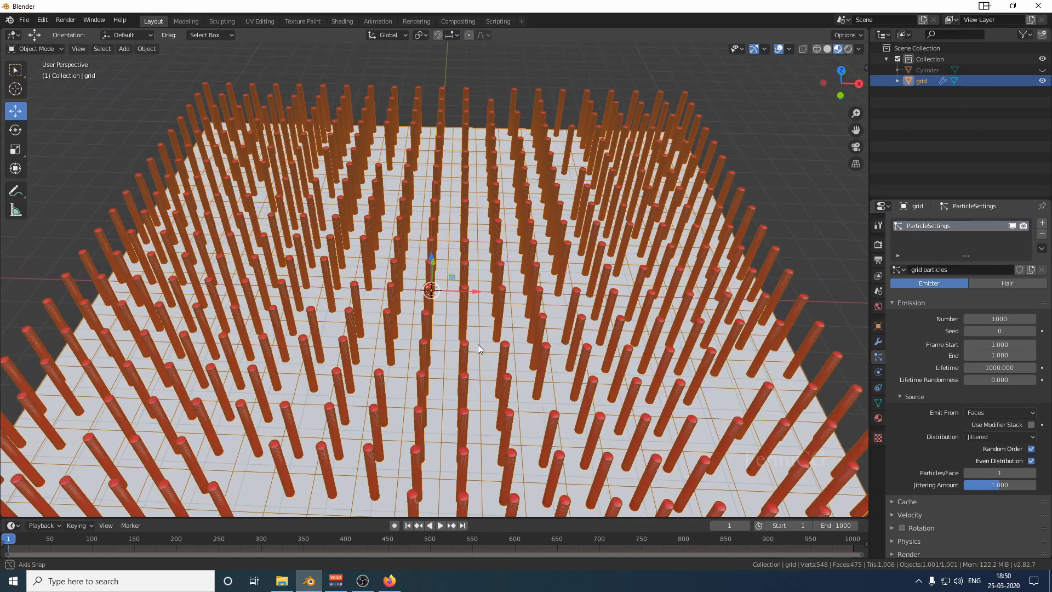
middle_click_drag(478, 348, 484, 339)
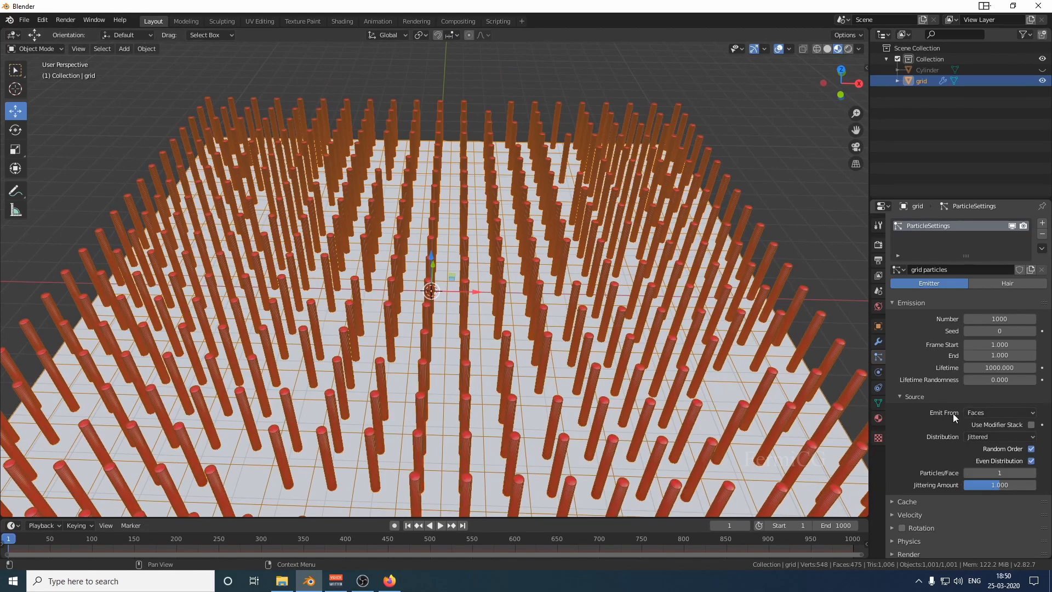
Change the particle distribution to Grid with a resolution of 38
left_click(1035, 437)
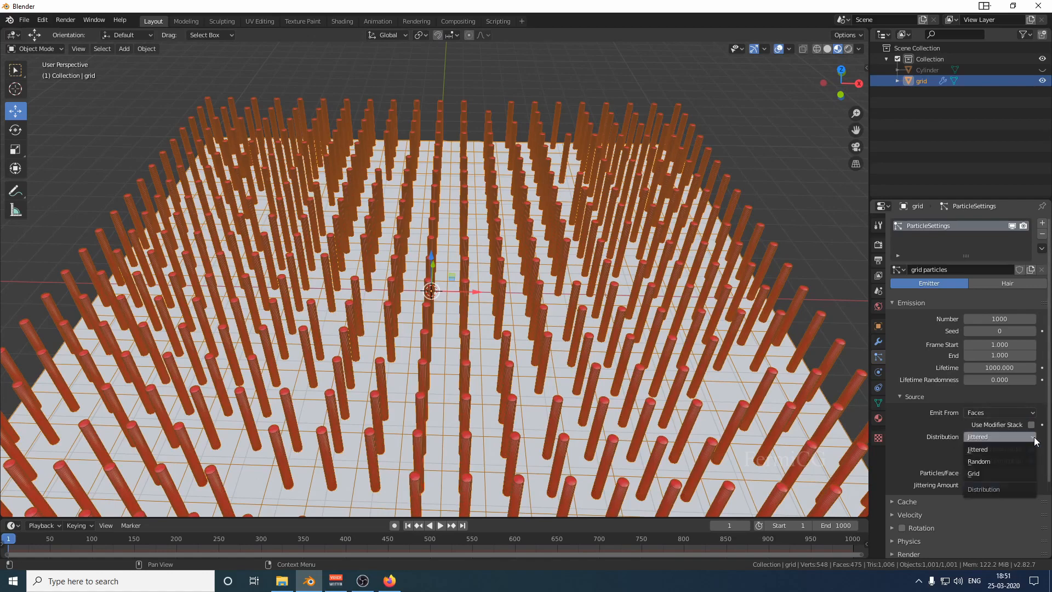
left_click(989, 473)
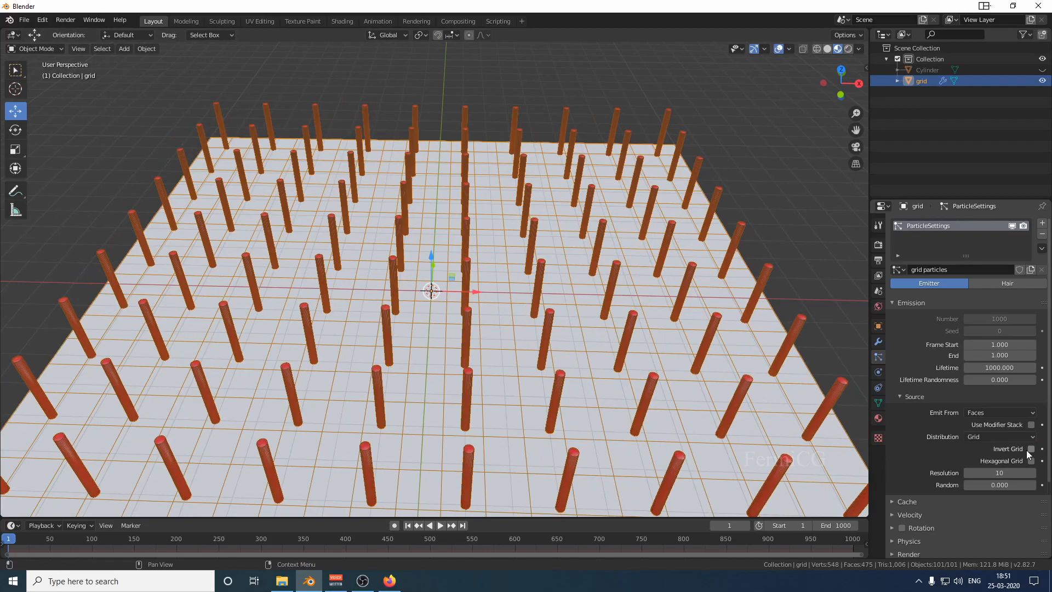
left_click_drag(1000, 473, 1044, 473)
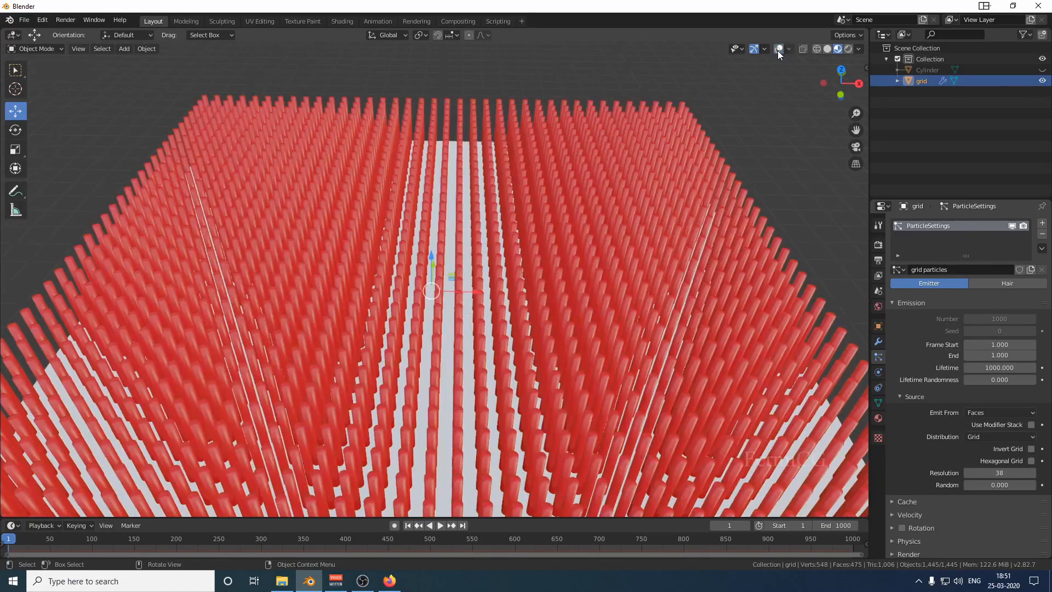
mouse_move(538, 248)
middle_mouse_down()
mouse_move(525, 219)
mouse_move(549, 227)
mouse_move(564, 256)
mouse_move(547, 286)
mouse_move(522, 288)
mouse_move(529, 261)
mouse_move(535, 311)
mouse_move(534, 268)
middle_mouse_up()
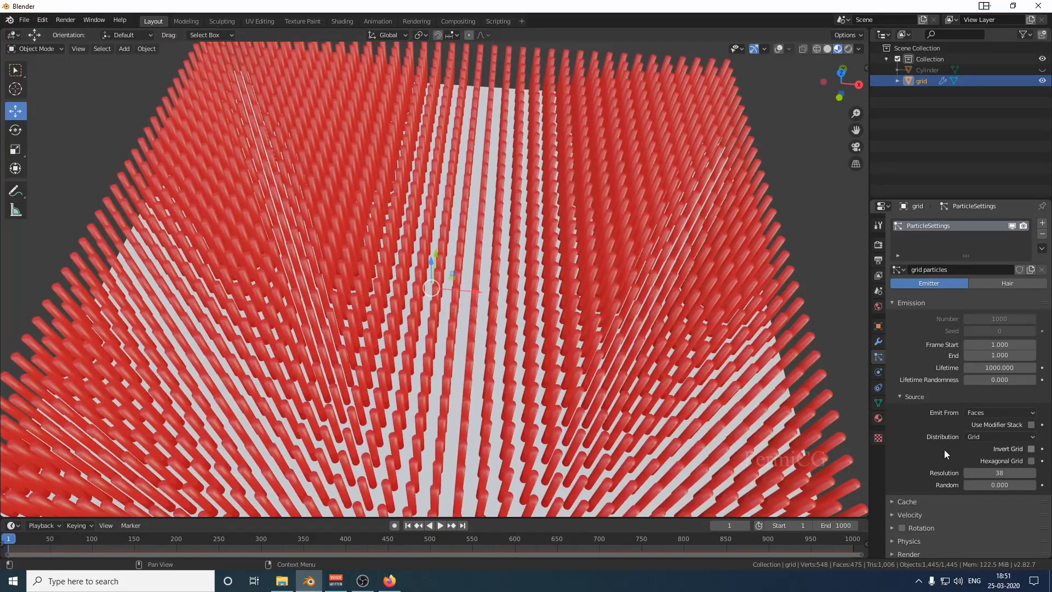
Enable the hexagonal grid for the particle distribution, set its resolution to 33, and inspect the cylinder layout from several angles
left_click(1032, 461)
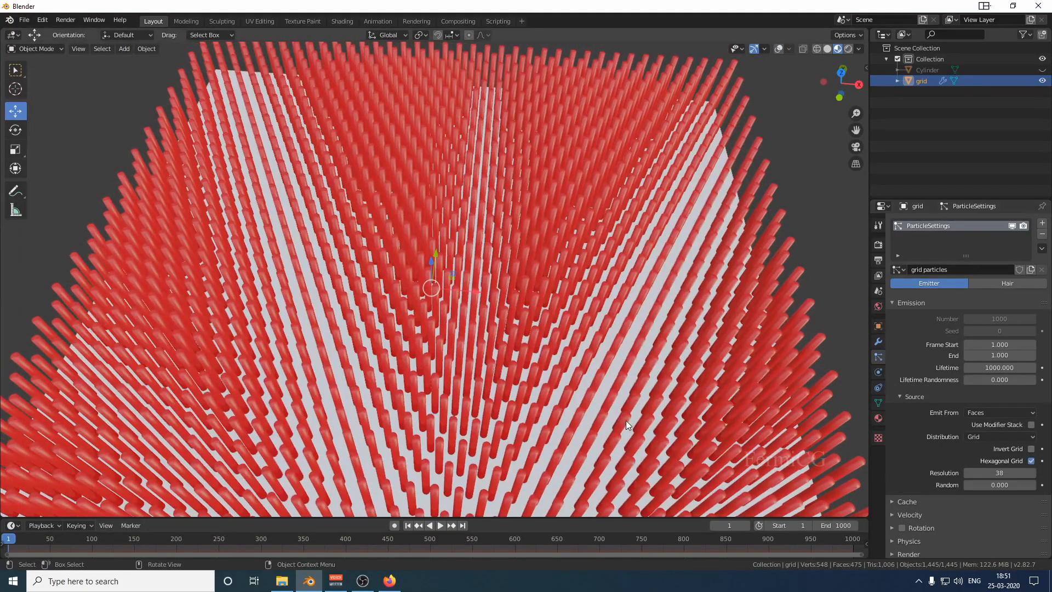
middle_click_drag(626, 420, 597, 369)
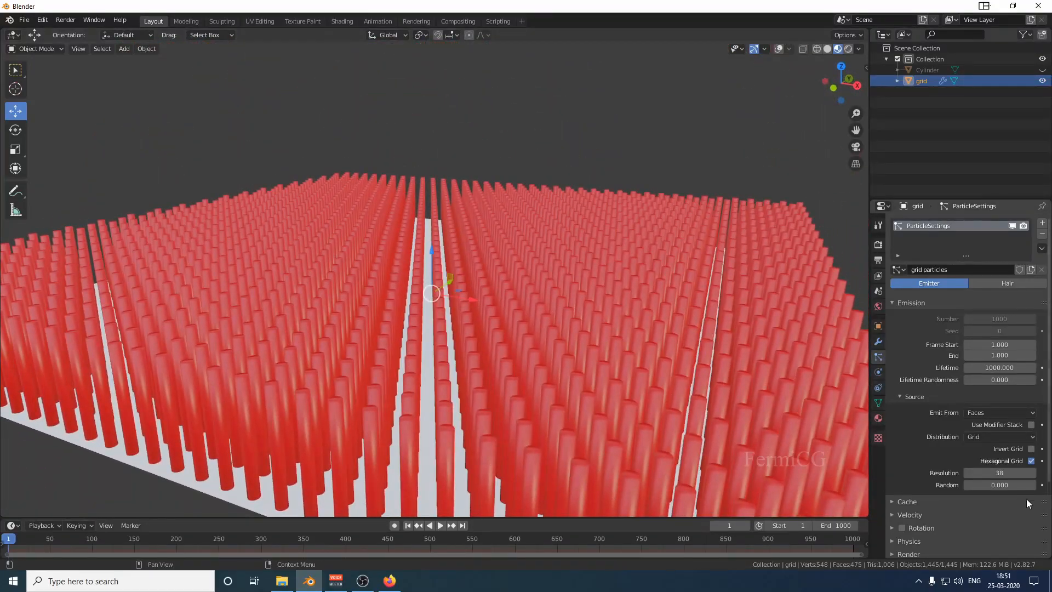
mouse_move(968, 473)
left_mouse_down()
mouse_move(948, 473)
mouse_move(997, 473)
mouse_move(954, 472)
left_mouse_up()
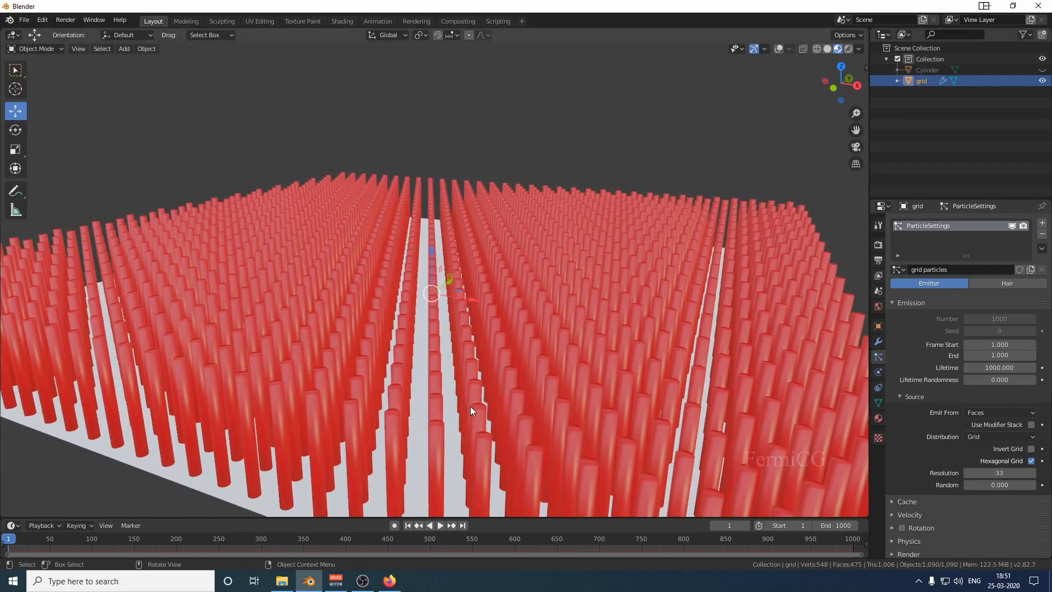
mouse_move(470, 406)
middle_mouse_down()
mouse_move(496, 424)
mouse_move(495, 463)
mouse_move(499, 416)
mouse_move(484, 412)
middle_mouse_up()
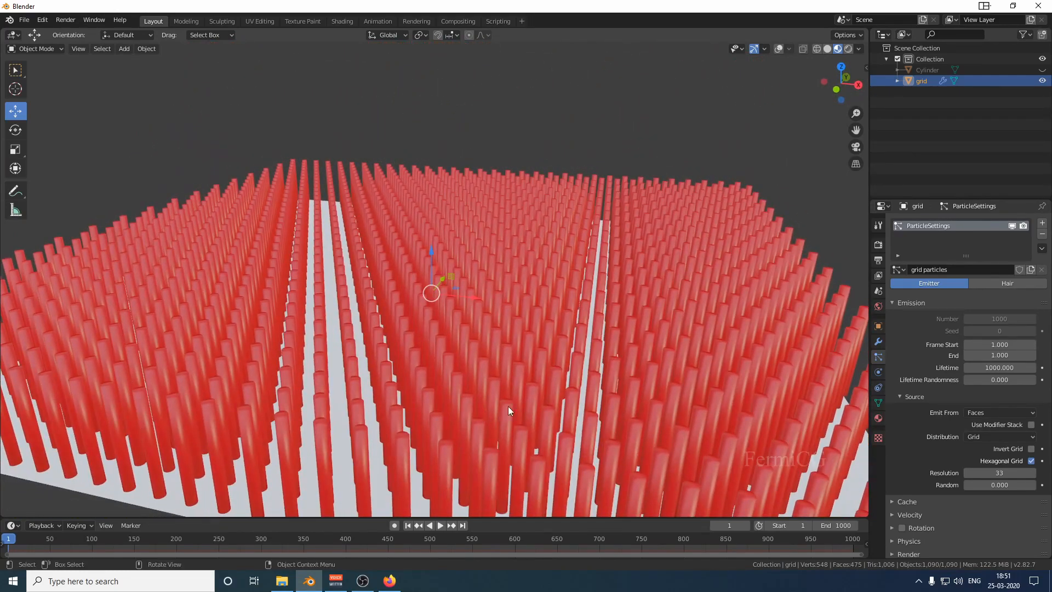
mouse_move(555, 382)
middle_mouse_down()
mouse_move(561, 456)
mouse_move(600, 429)
mouse_move(587, 364)
mouse_move(493, 385)
mouse_move(476, 409)
mouse_move(579, 377)
mouse_move(600, 410)
mouse_move(573, 392)
mouse_move(575, 376)
middle_mouse_up()
middle_click_drag(532, 338, 554, 339)
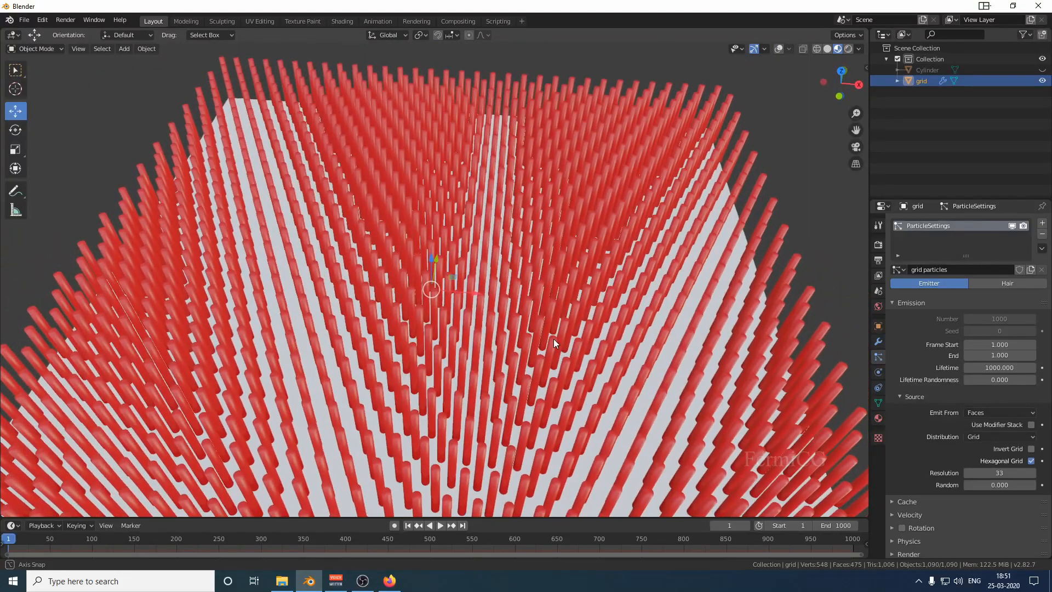
Select the hidden Cylinder object and open its cyl material's node tree in the Shading workspace with an enlarged node area
middle_click_drag(547, 274, 557, 251)
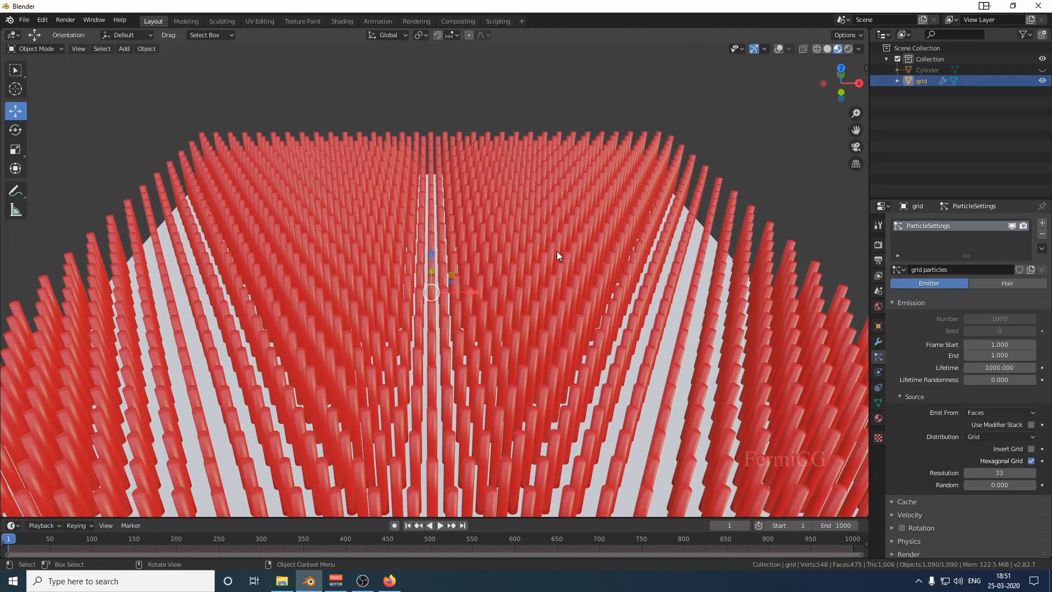
left_click(924, 68)
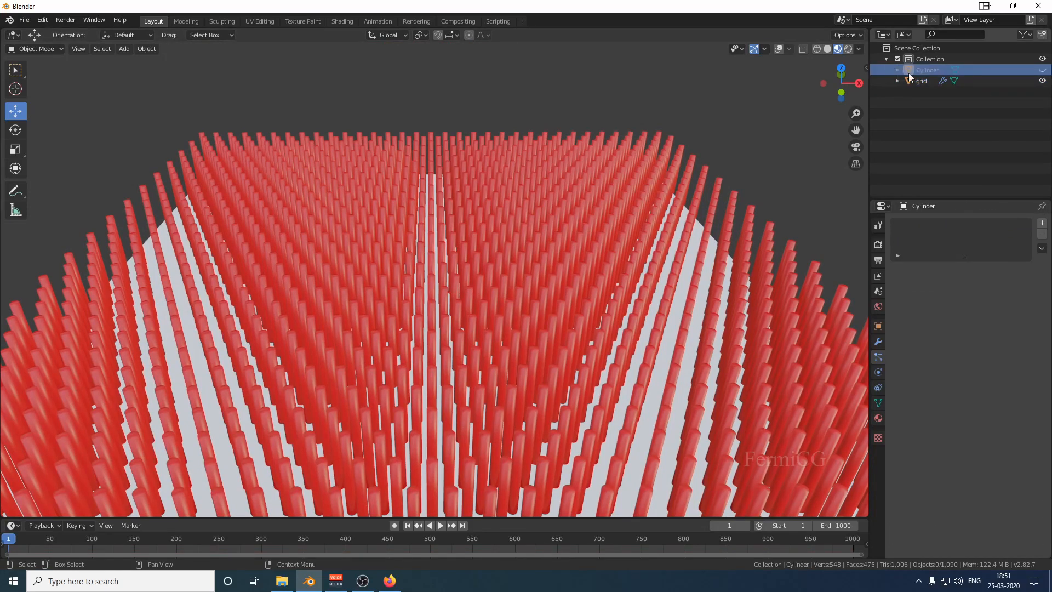
left_click(880, 419)
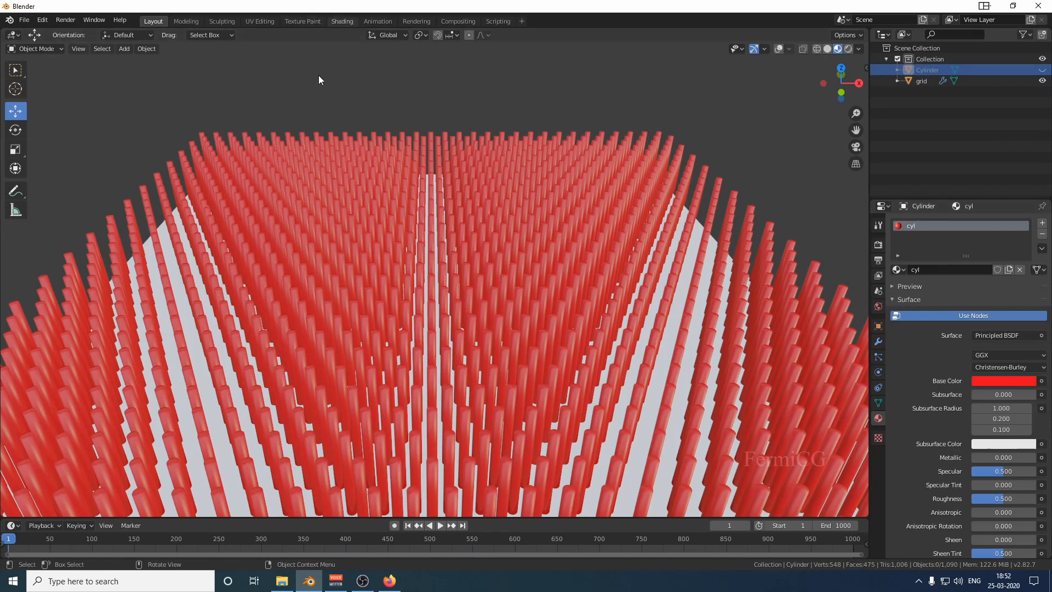
left_click(337, 22)
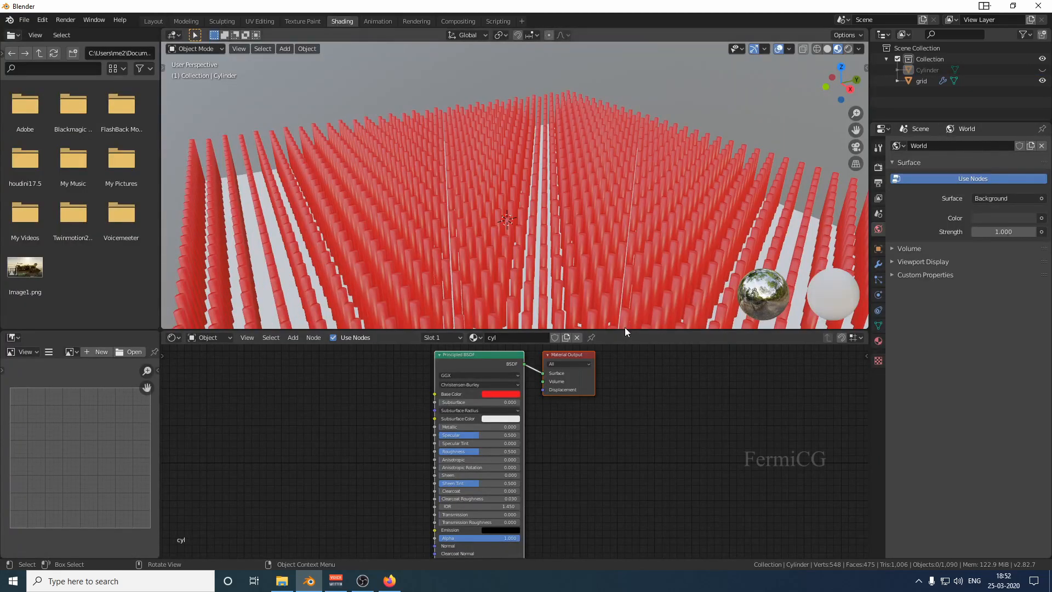
left_click_drag(625, 329, 566, 183)
scroll(566, 257, "up", 3)
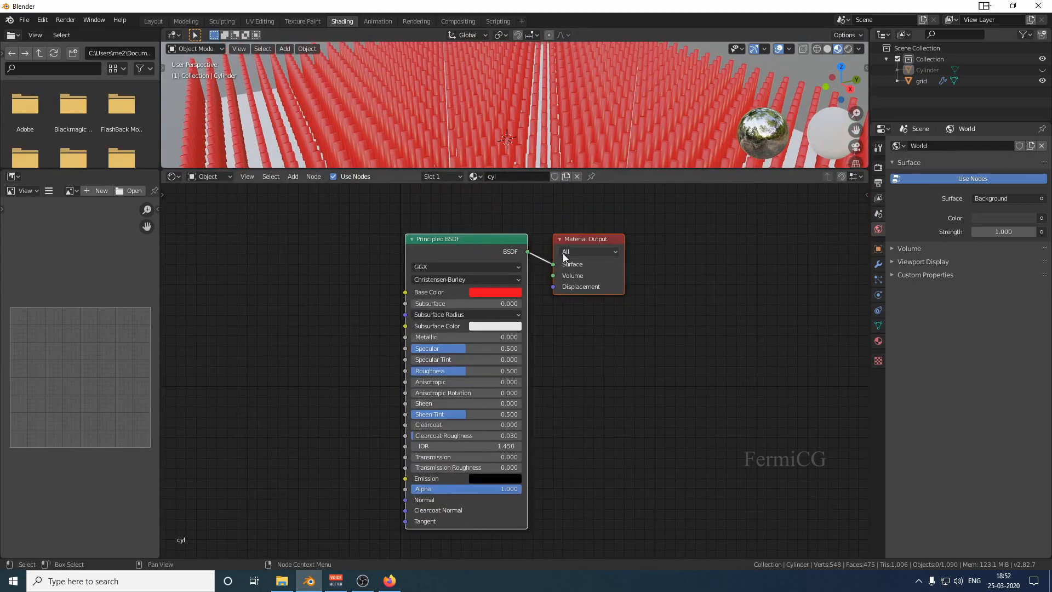
middle_click_drag(583, 303, 758, 298)
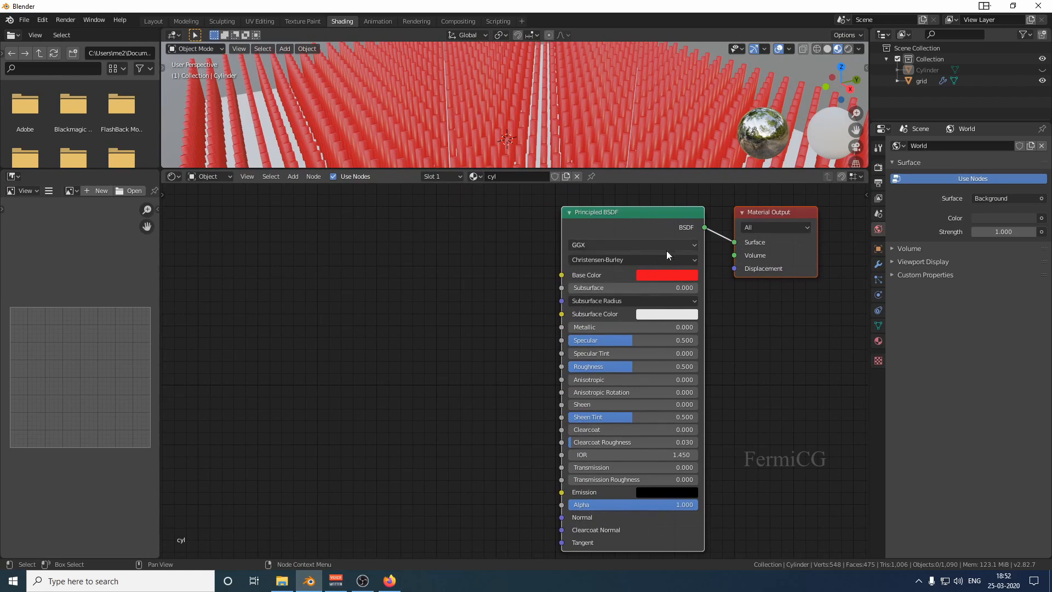
Change the Principled BSDF's base color to blue-violet
left_click(682, 275)
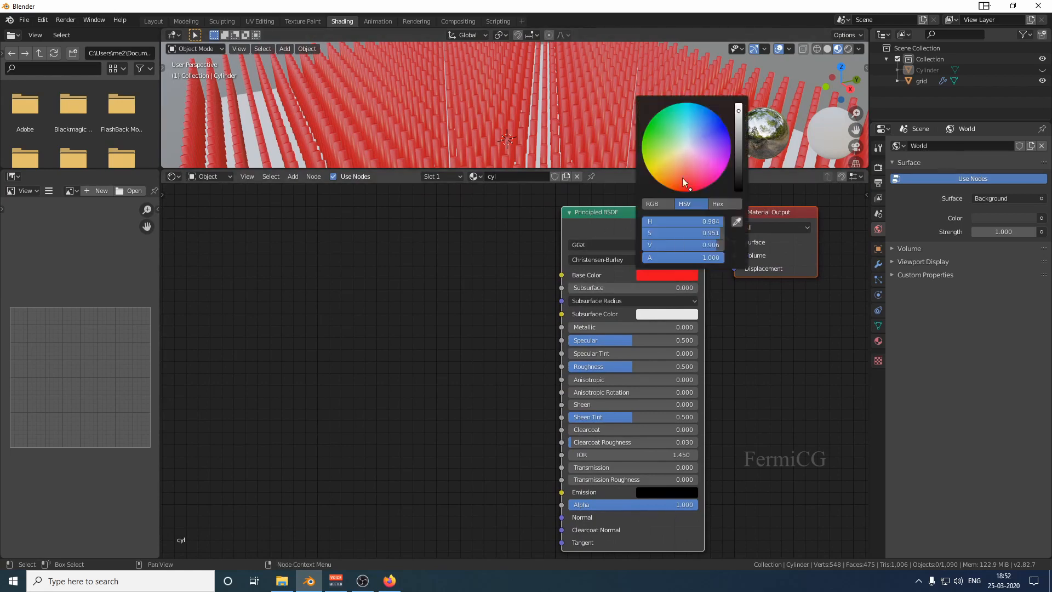
mouse_move(683, 177)
left_mouse_down()
mouse_move(658, 173)
mouse_move(687, 187)
mouse_move(724, 141)
left_mouse_up()
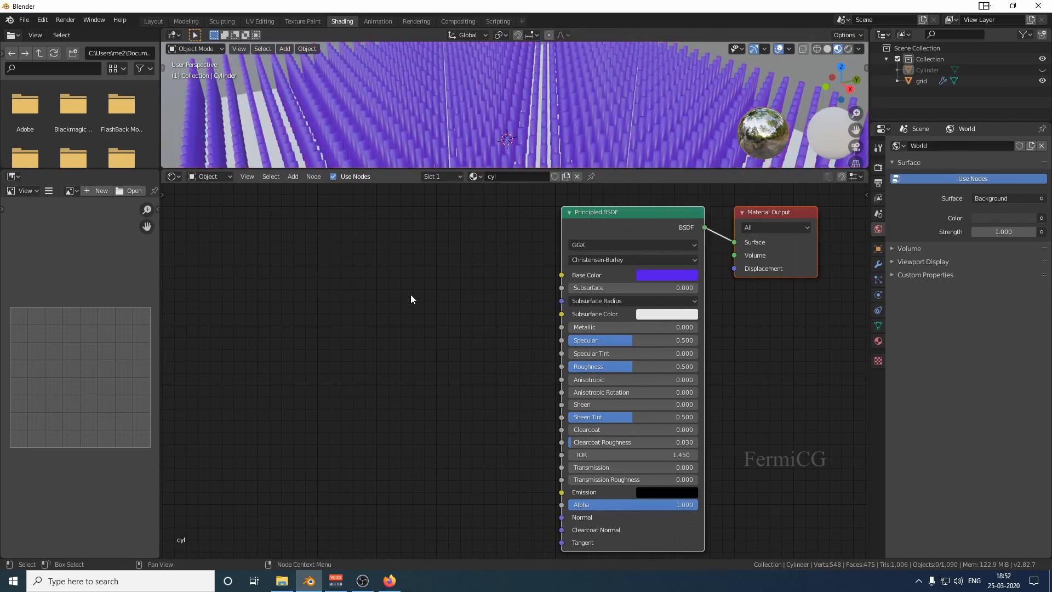
left_click(415, 299)
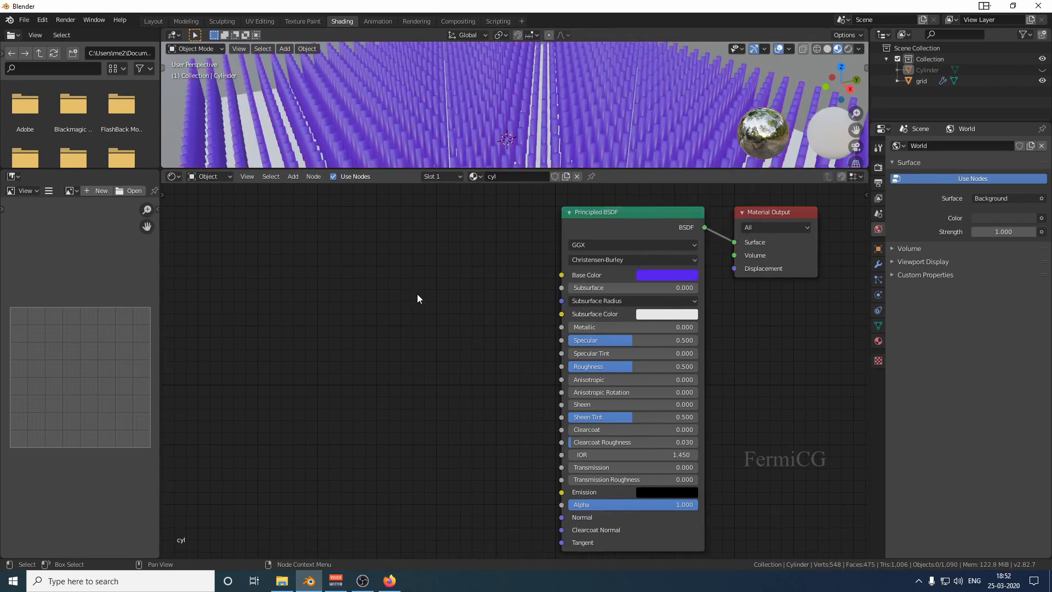
Add an Object Info node in the free space beside the Principled BSDF node's inputs
left_click(295, 177)
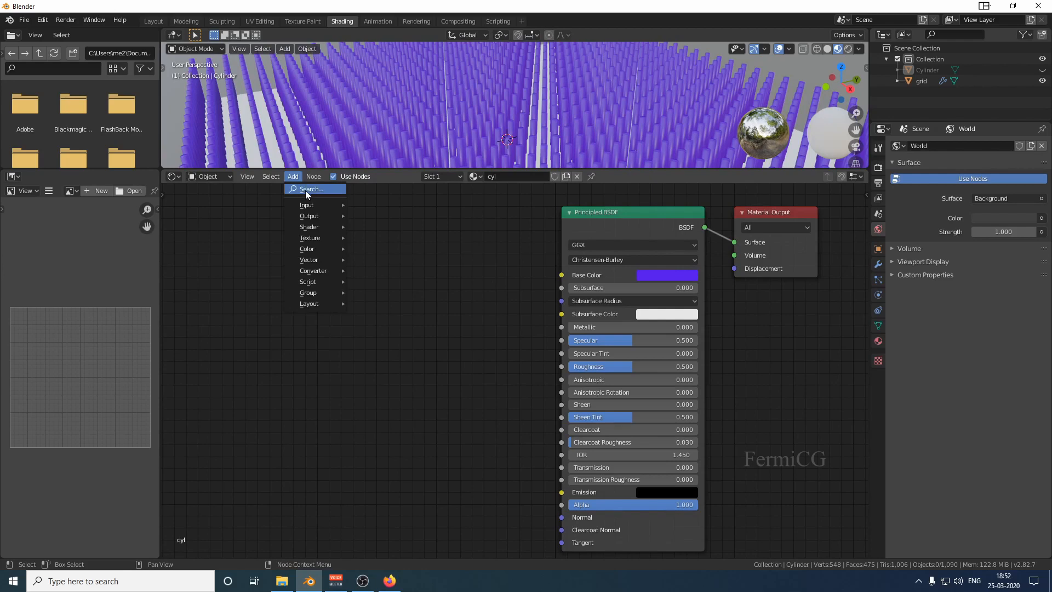
left_click(319, 190)
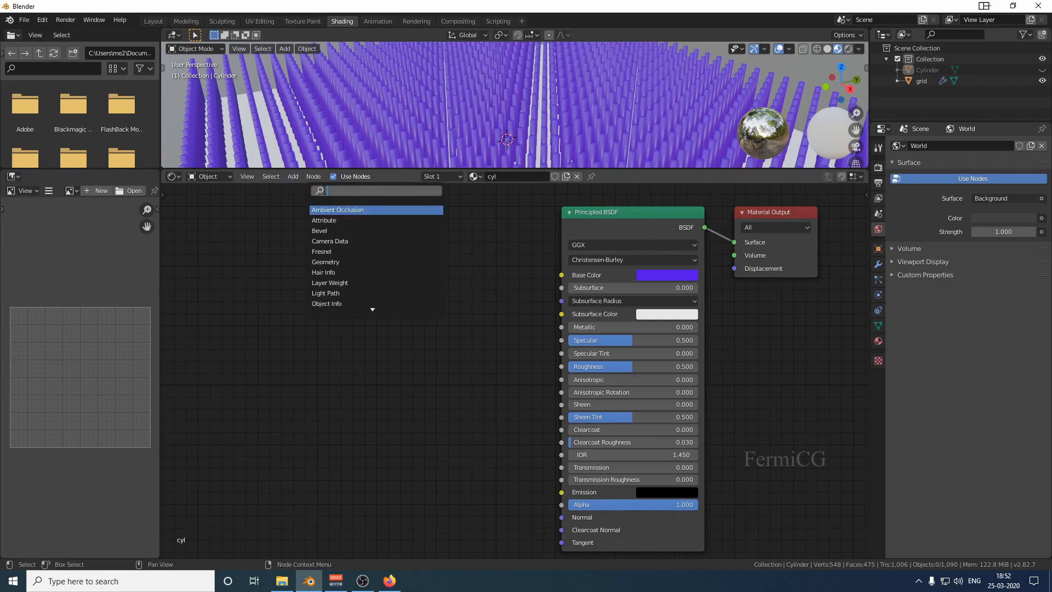
type("ob")
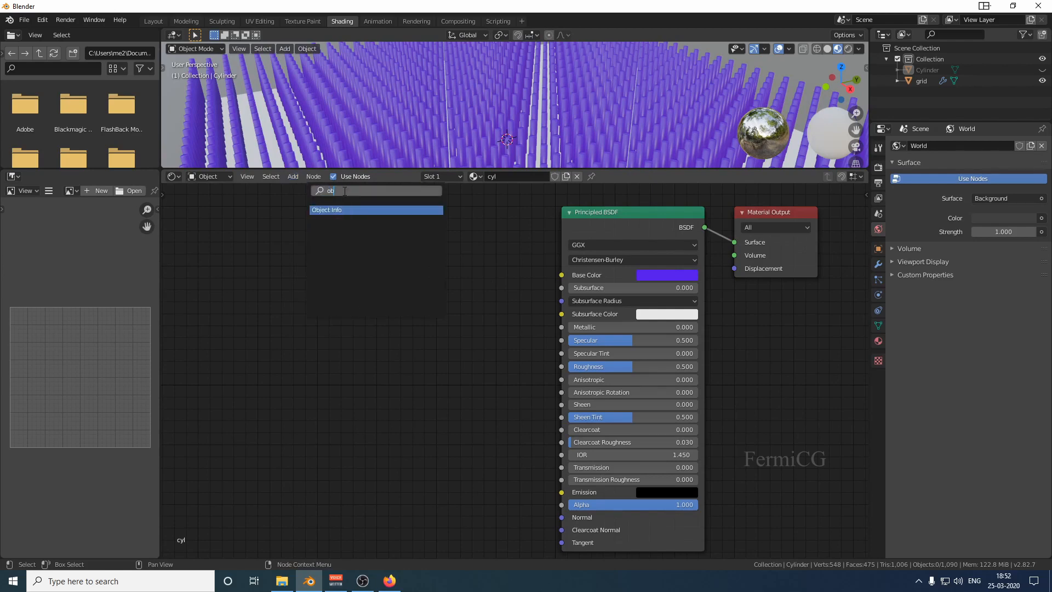
type("ject")
left_click(349, 208)
left_click(286, 352)
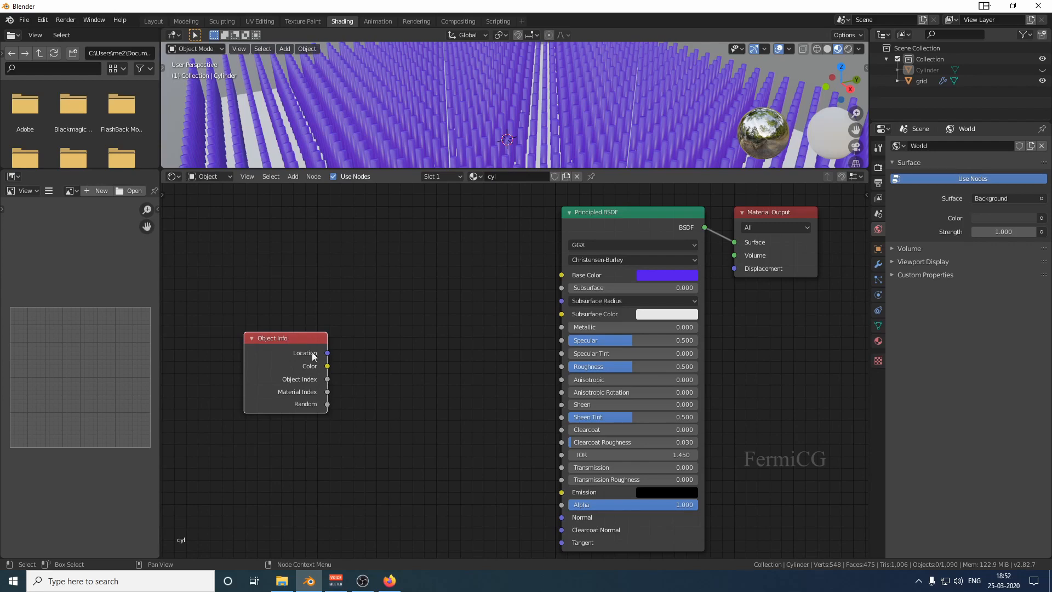
Link the Object Info node's Random output to the Principled BSDF's Base Color and enlarge the 3D viewport slightly
left_click_drag(327, 404, 405, 352)
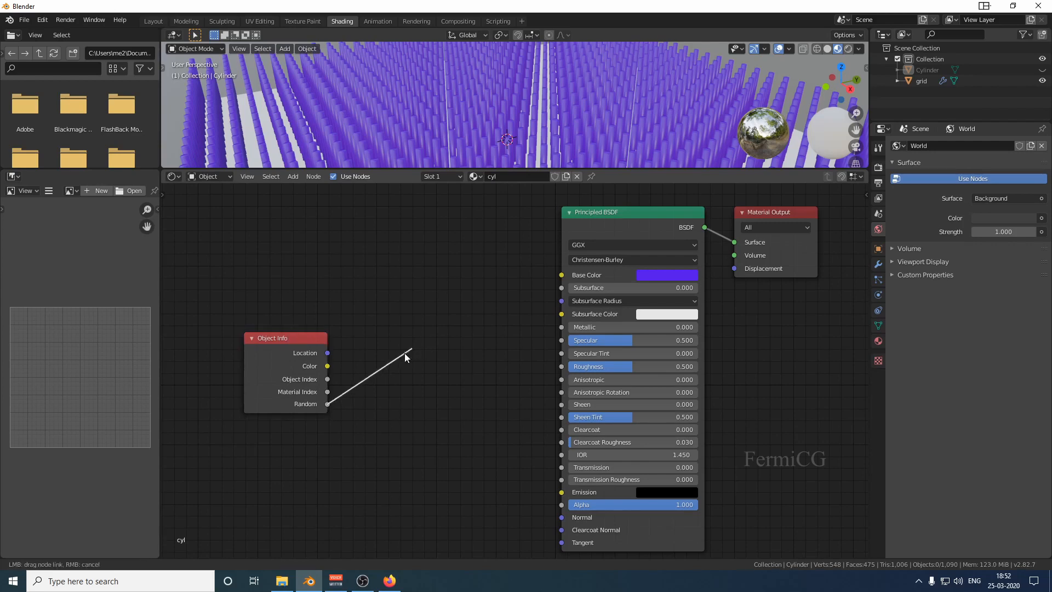
left_click_drag(351, 393, 559, 277)
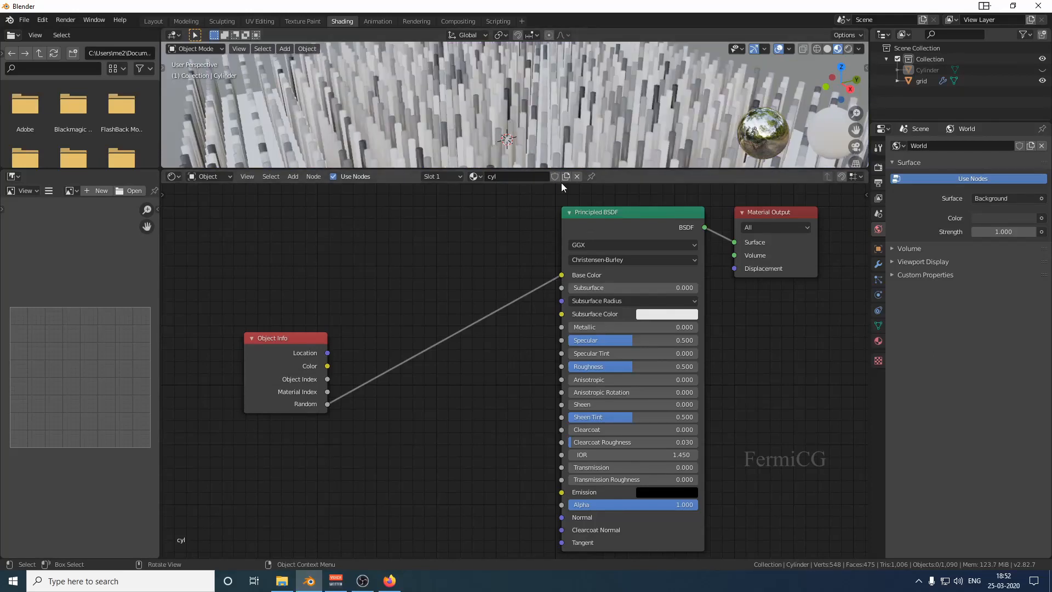
left_click_drag(607, 168, 607, 195)
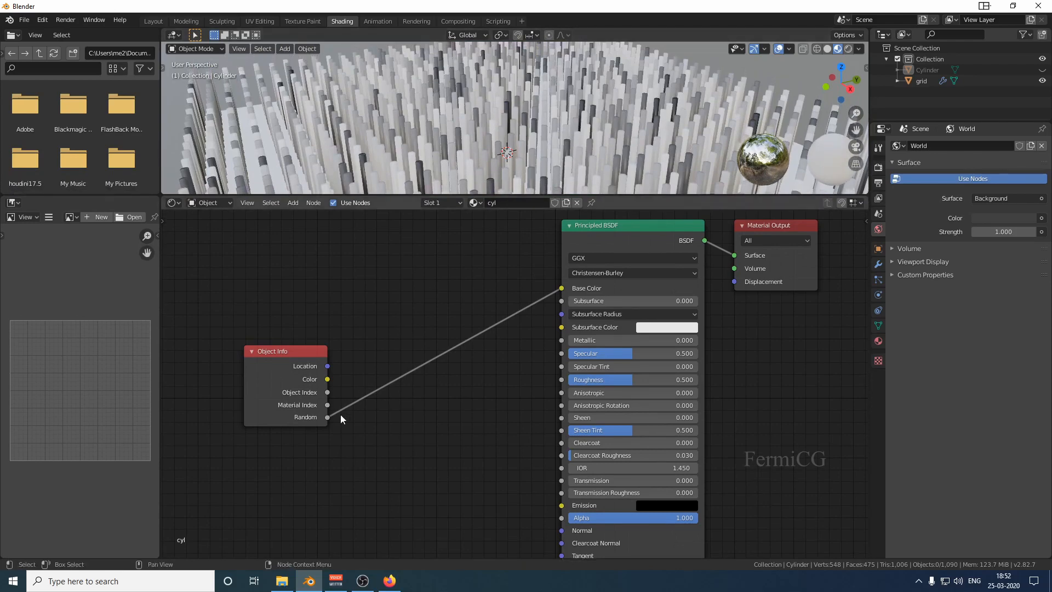
Try driving the Base Color with the Object Index output, and reconnect the Random output in its place
left_click_drag(555, 291, 390, 380)
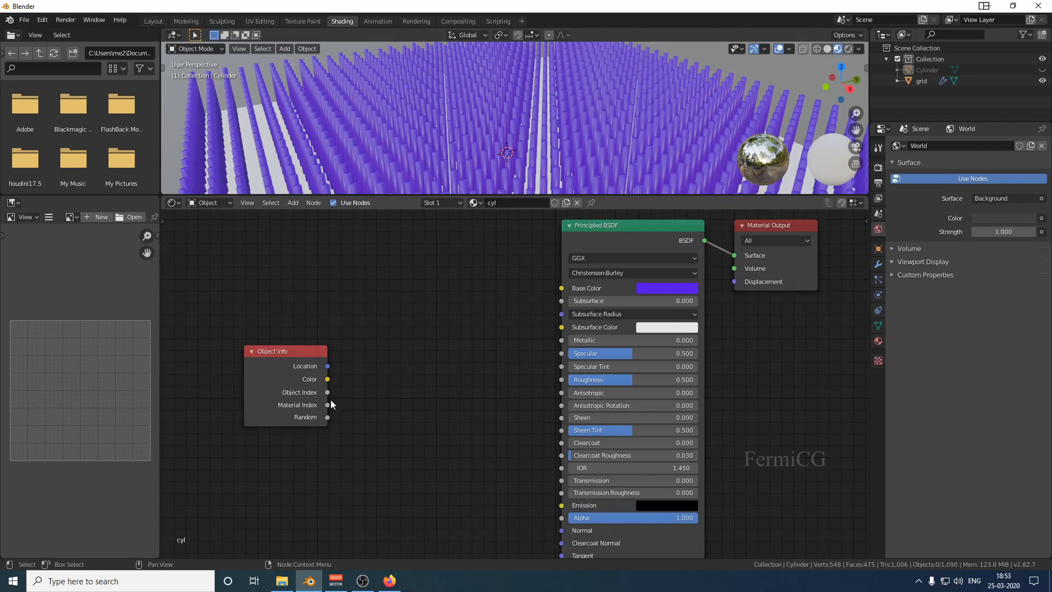
left_click_drag(327, 392, 554, 296)
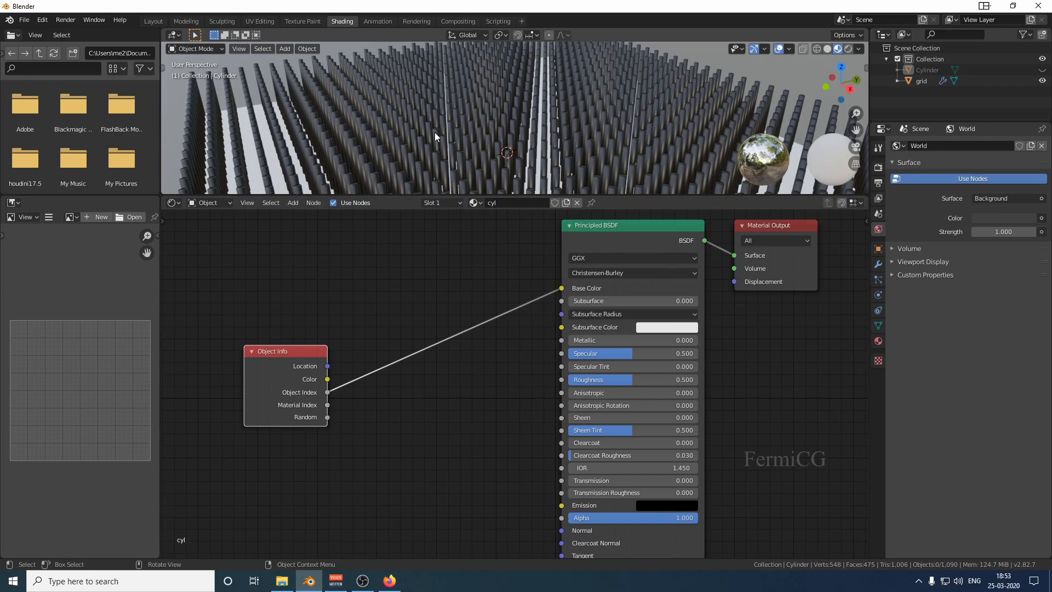
left_click_drag(327, 417, 561, 288)
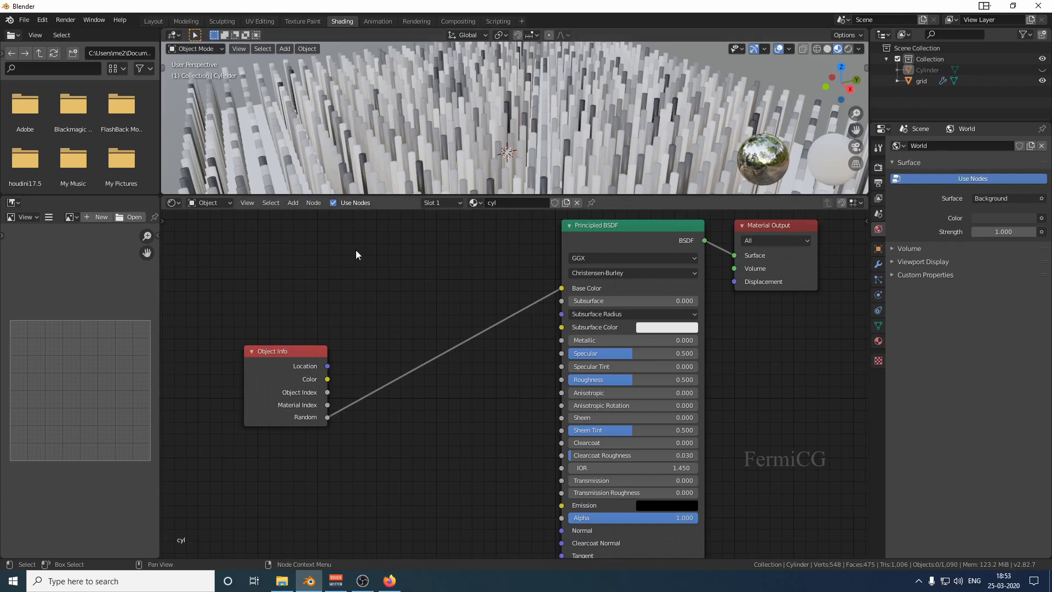
Insert a Hue Saturation Value node into the link between Object Info's Random output and the Base Color
left_click_drag(292, 351, 251, 318)
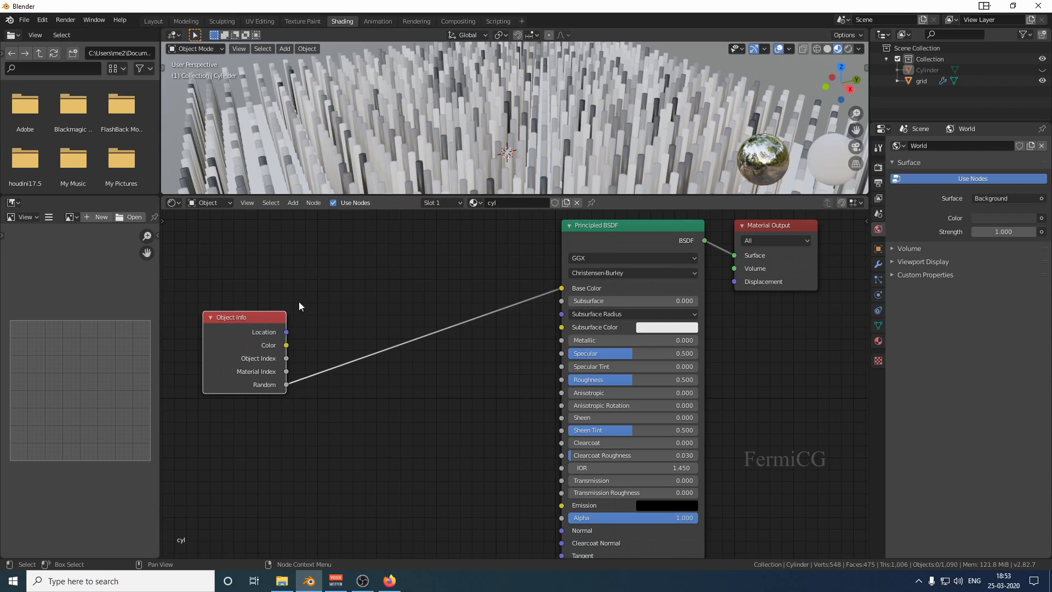
right_click(315, 295)
left_click(294, 203)
left_click(301, 215)
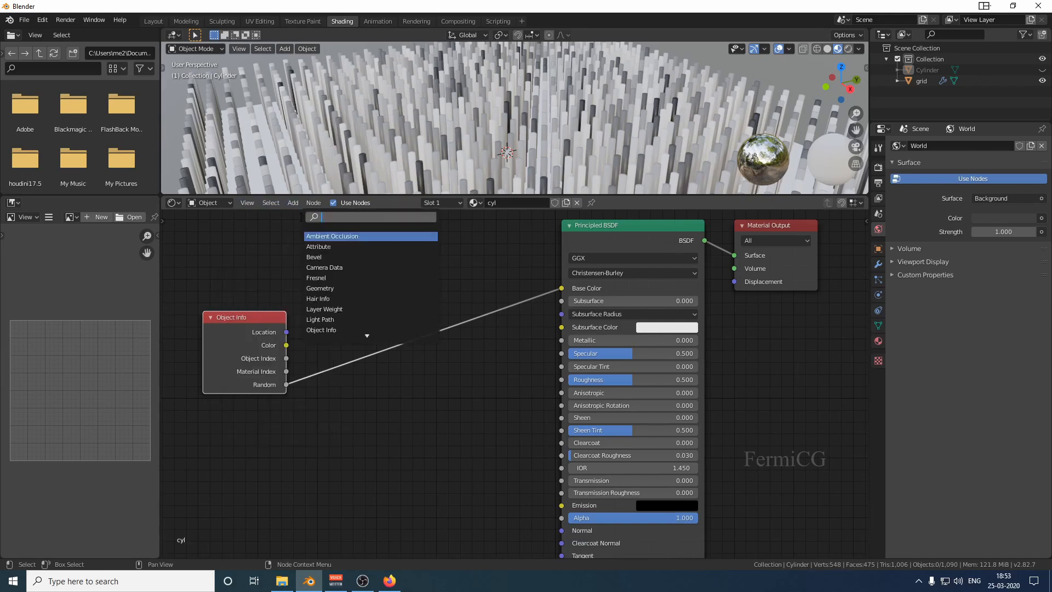
type("hue")
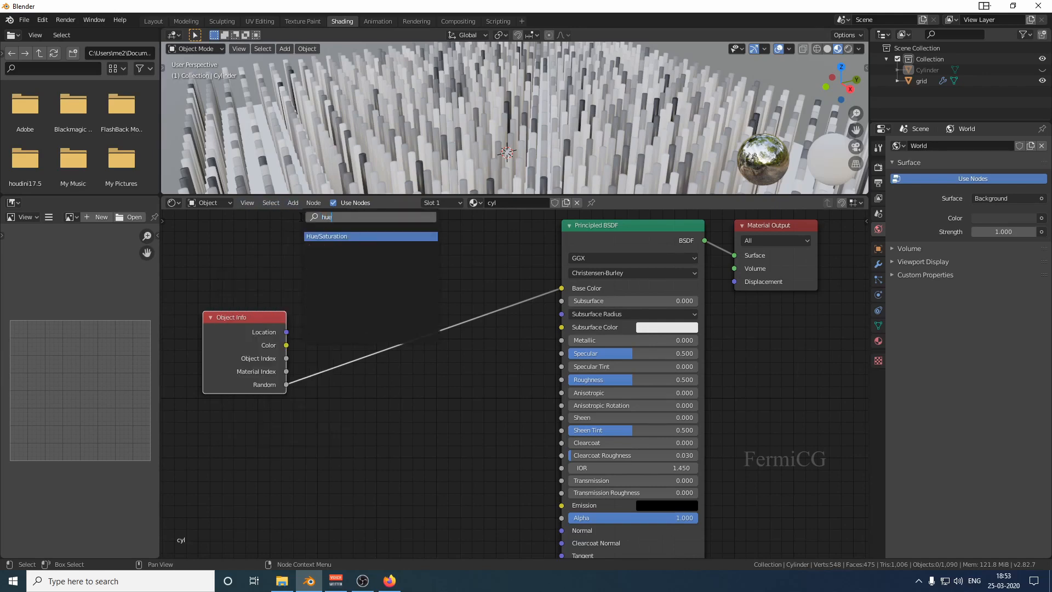
left_click(319, 236)
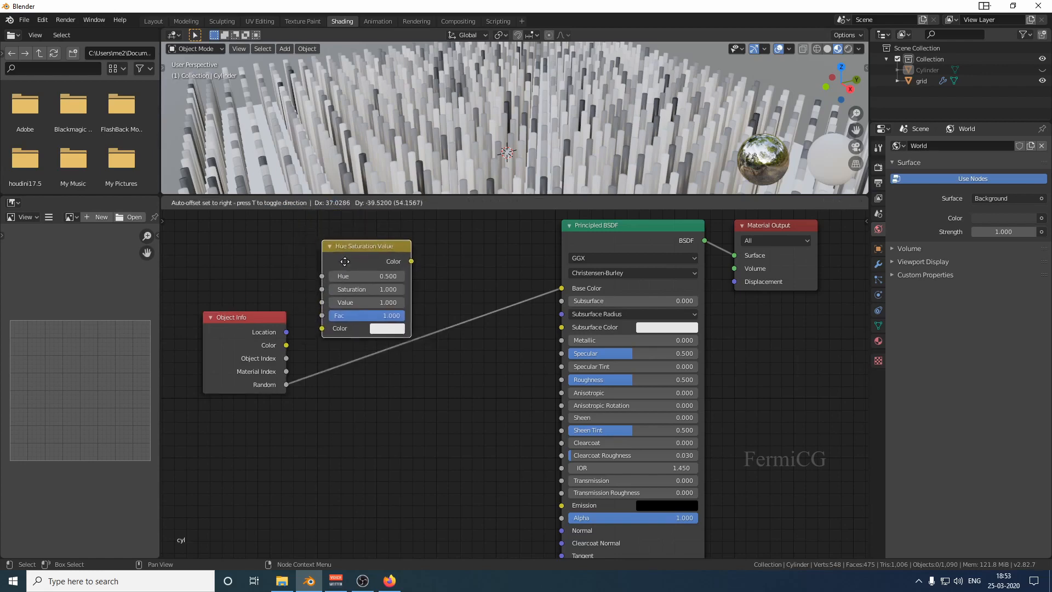
left_click(349, 284)
left_click_drag(354, 241, 373, 349)
mouse_move(382, 341)
left_mouse_down()
mouse_move(386, 364)
mouse_move(378, 287)
mouse_move(395, 294)
left_mouse_up()
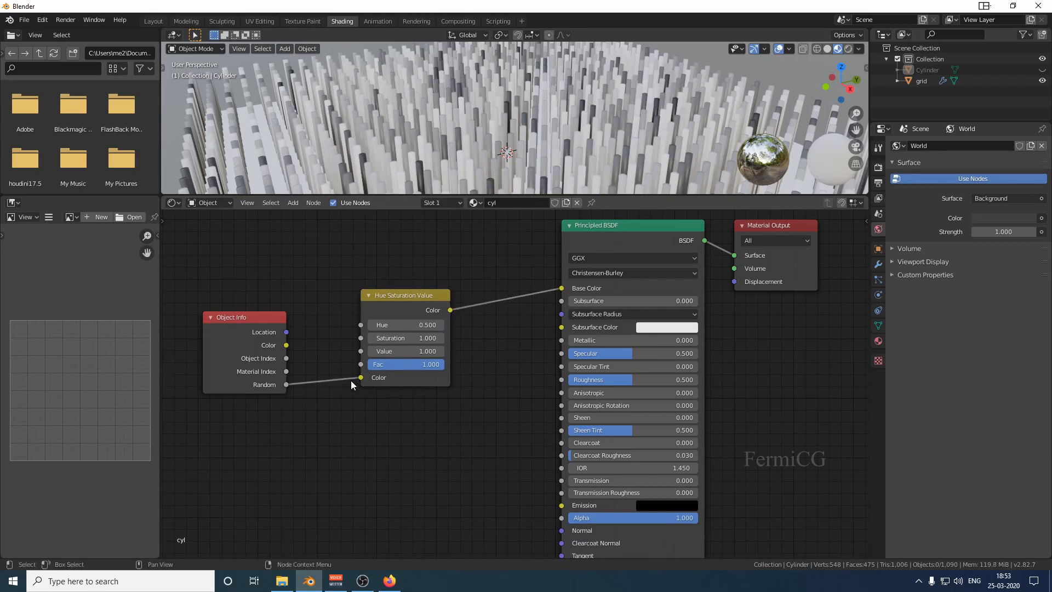
Move the Random link to the Hue input of the Hue Saturation Value node and set that node's Color to saturated red
mouse_move(360, 377)
left_mouse_down()
mouse_move(307, 383)
mouse_move(361, 325)
left_mouse_up()
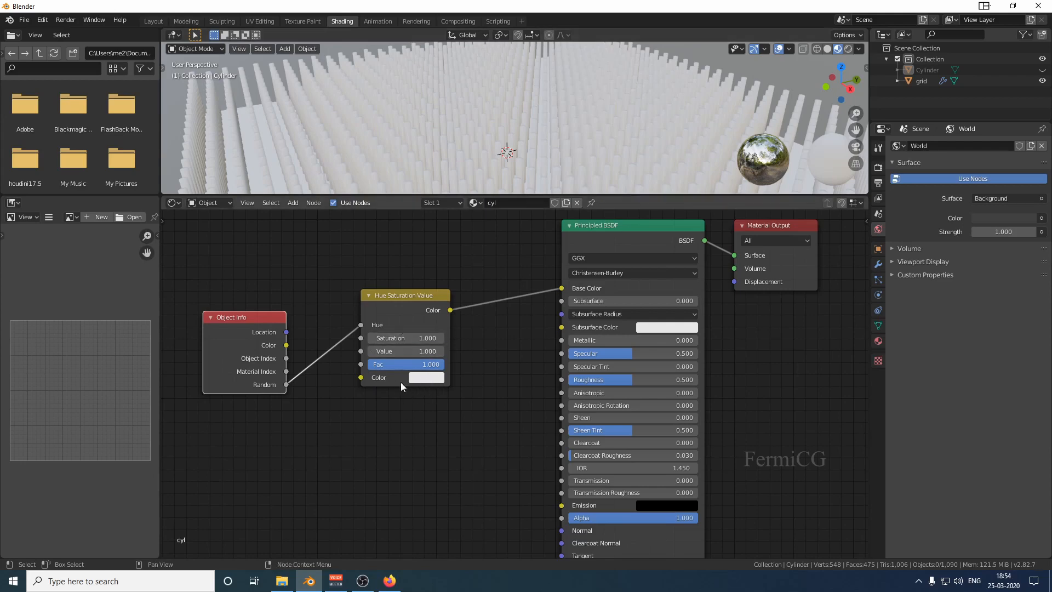
left_click(426, 378)
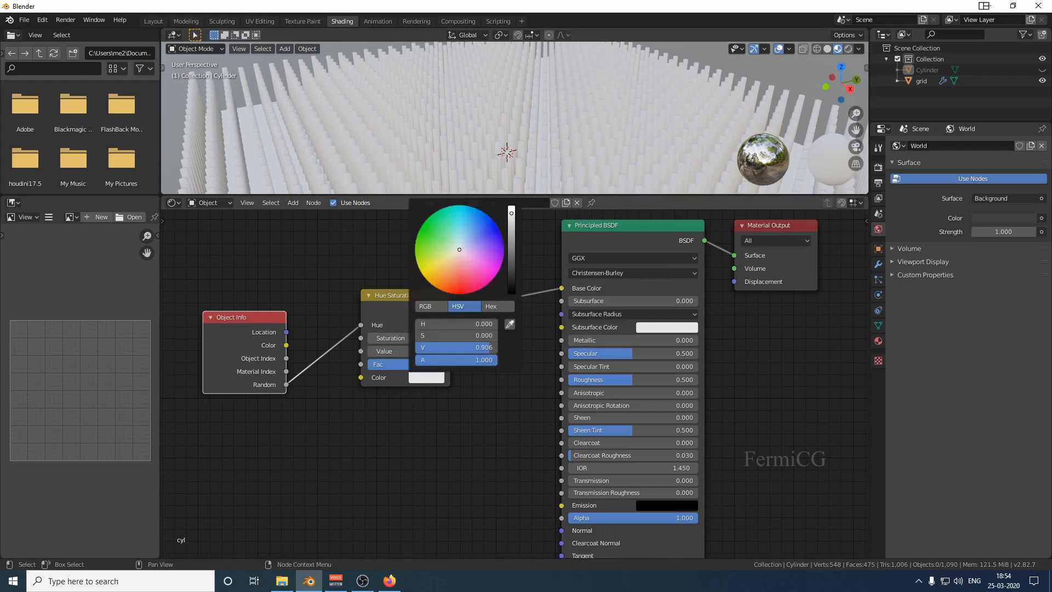
left_click_drag(459, 250, 459, 294)
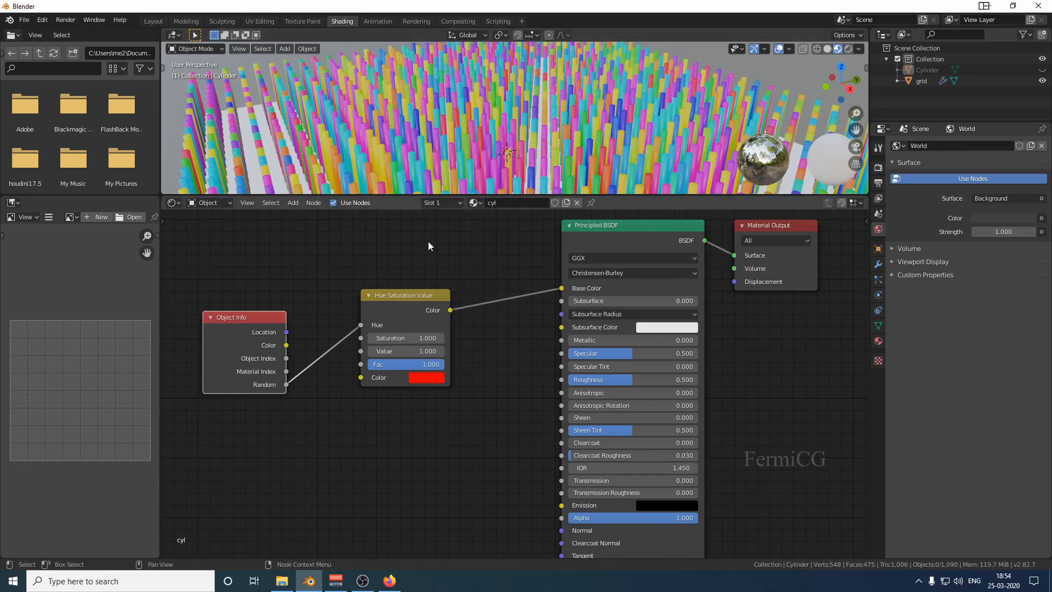
left_click(429, 377)
left_click_drag(445, 258, 461, 295)
Link the Random output to the Hue Saturation Value node's Fac input as well, comparing the cylinder colors with and without it
left_click_drag(286, 385, 360, 365)
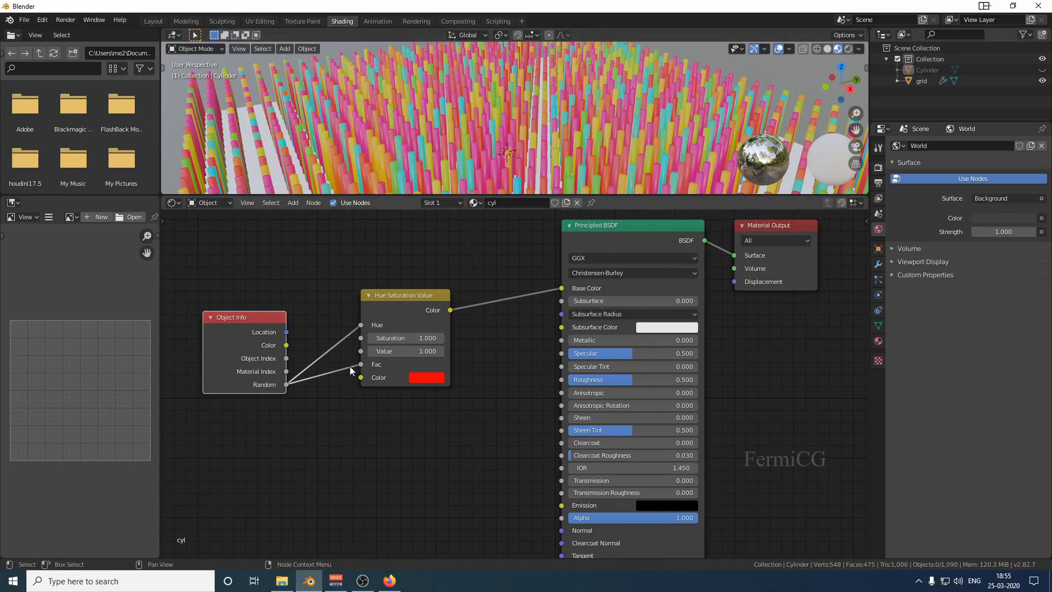
left_click_drag(360, 366, 336, 372)
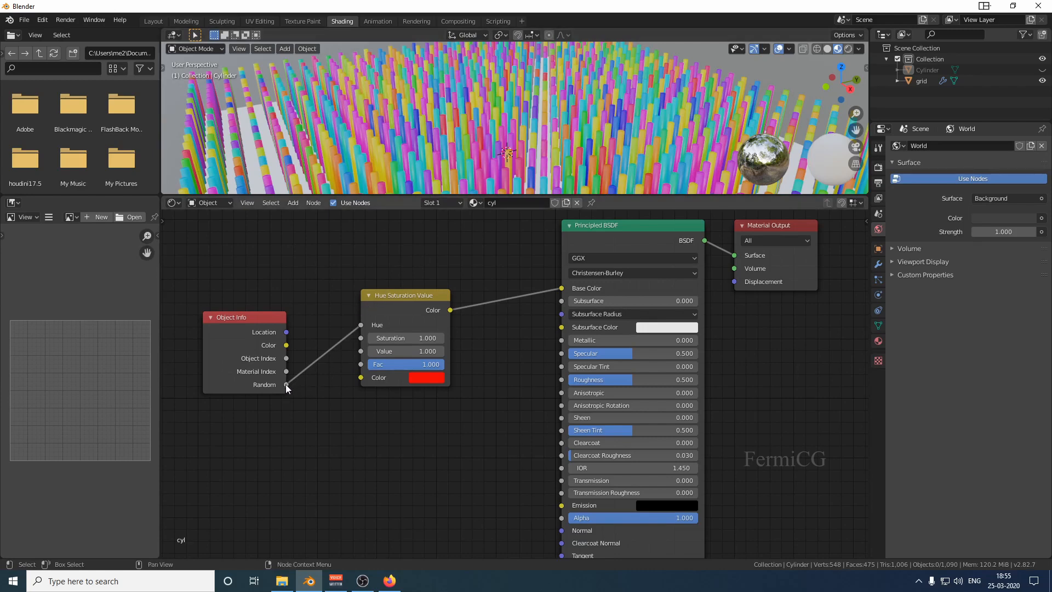
left_click_drag(286, 384, 363, 364)
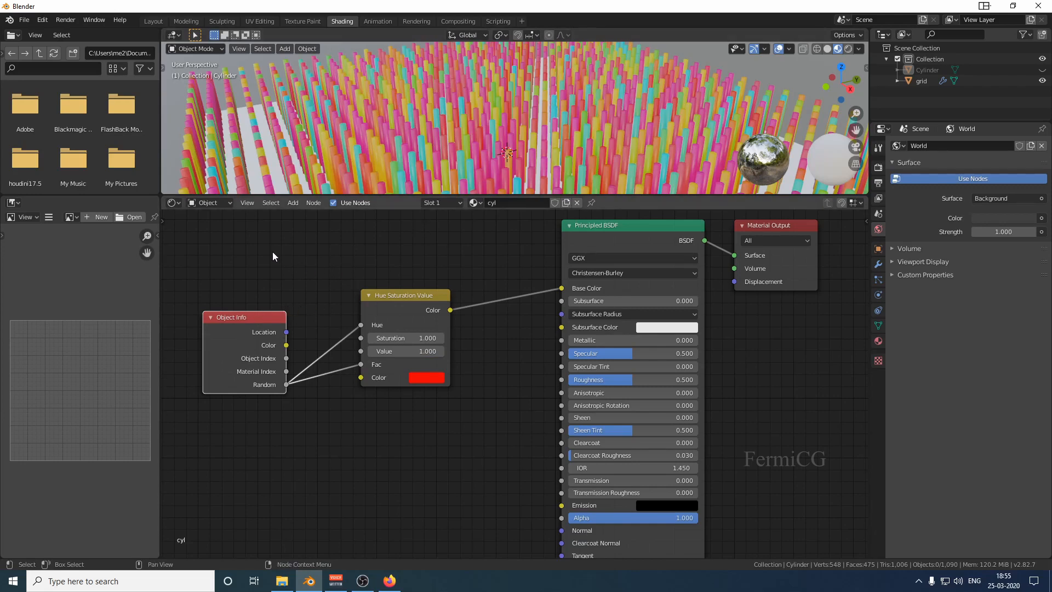
left_click(293, 203)
left_click_drag(670, 196, 673, 315)
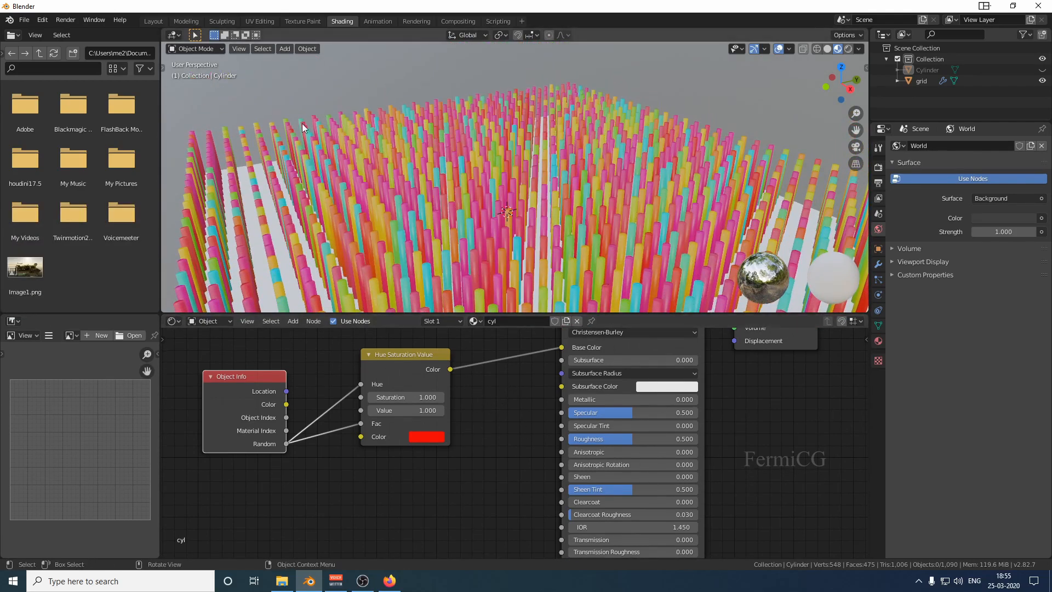
Return to the Layout workspace, play the animation briefly to check the colored cylinders, and rewind to frame 1
left_click(161, 21)
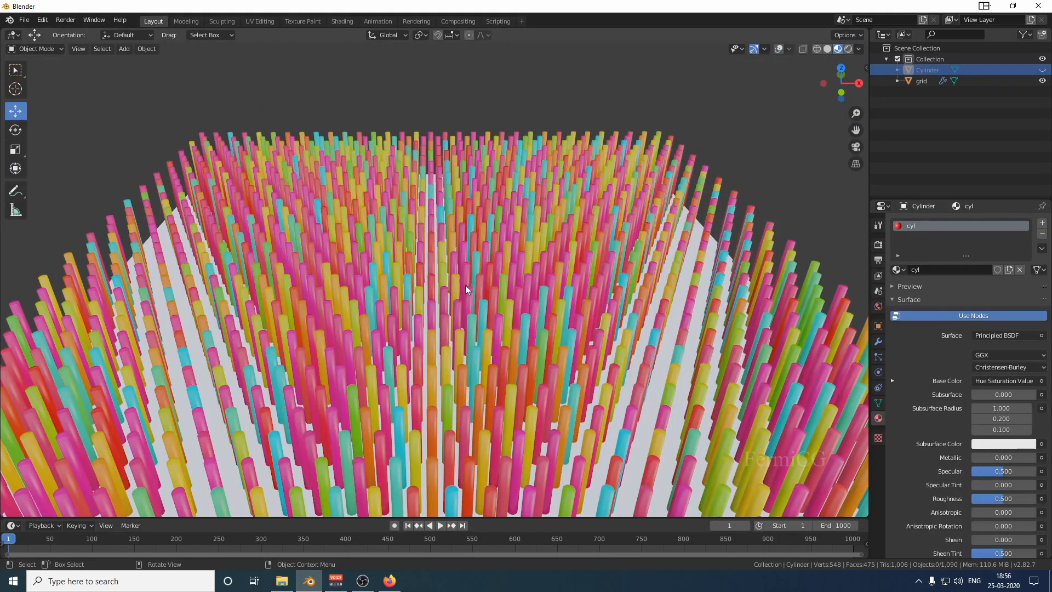
left_click(441, 525)
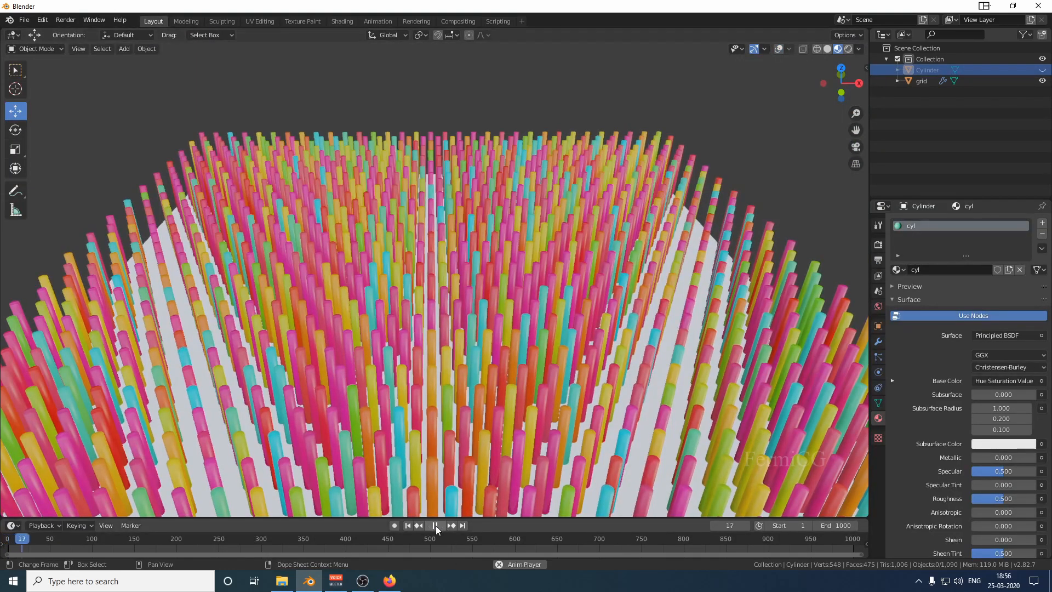
left_click(435, 525)
left_click(408, 525)
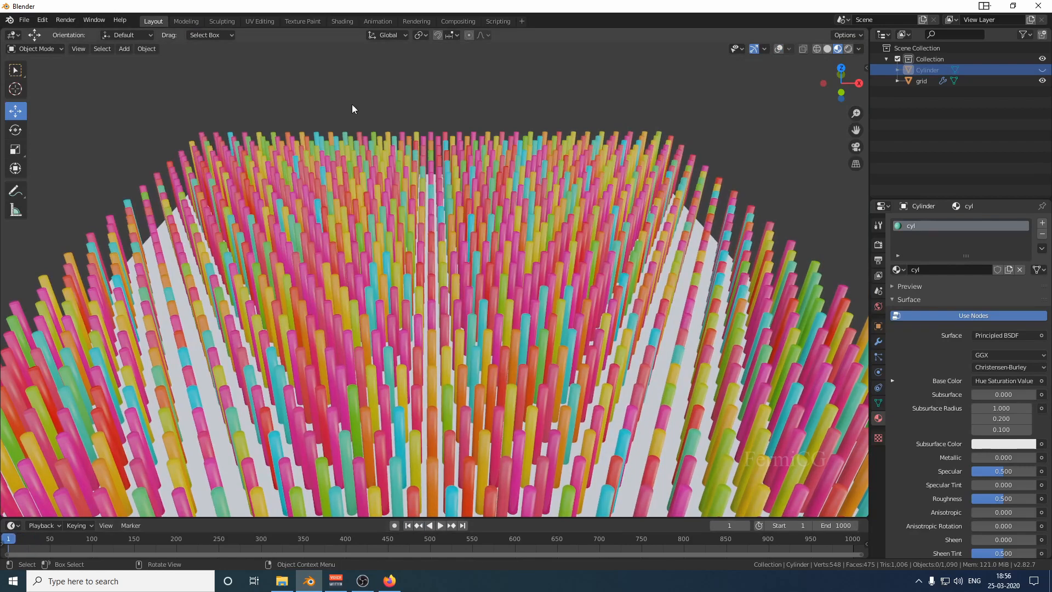
Add a speaker to the scene at the world origin and open its sound settings
left_click(123, 50)
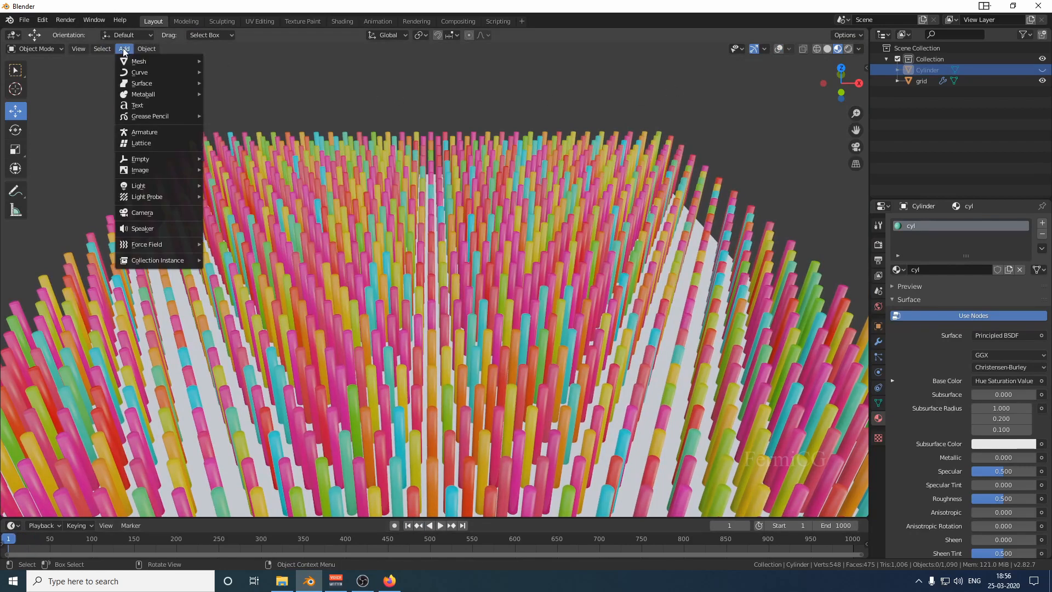
left_click(155, 228)
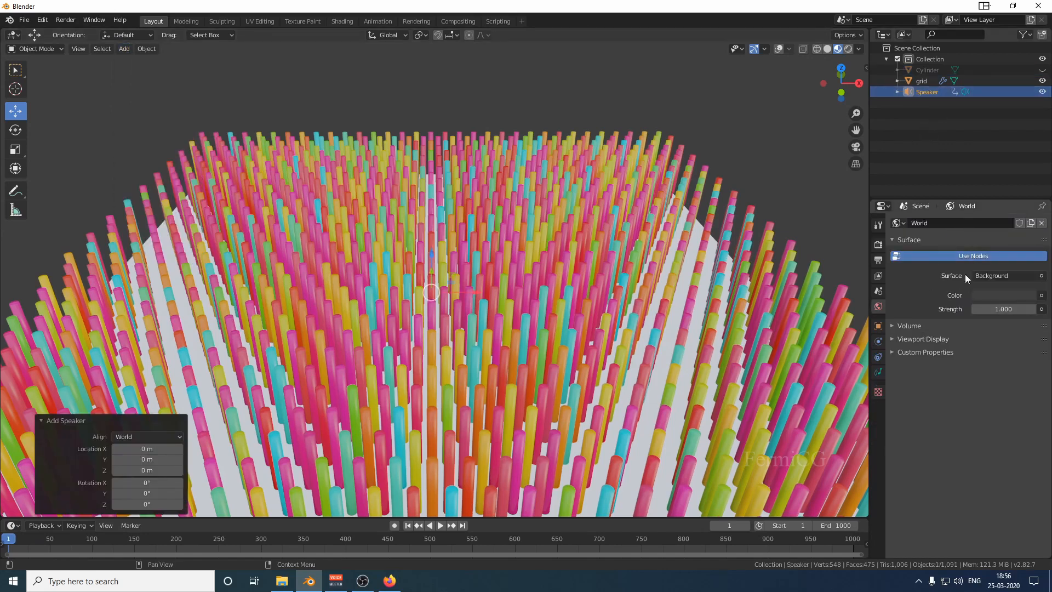
left_click(879, 373)
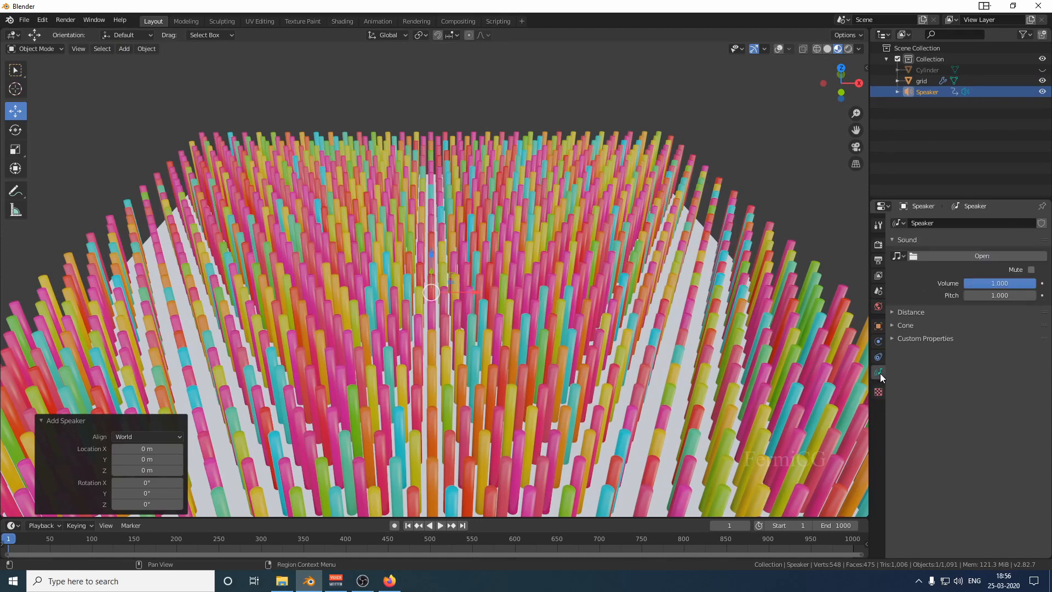
Load Point_Green_Getdown.mp3 from the Downloads folder as the speaker's sound
left_click(982, 257)
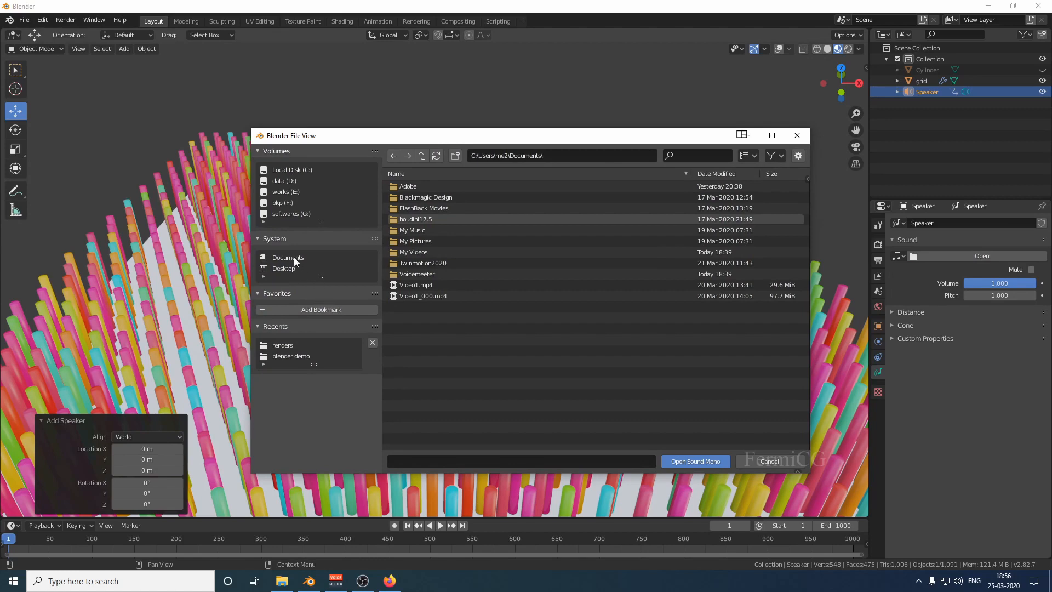
left_click(422, 156)
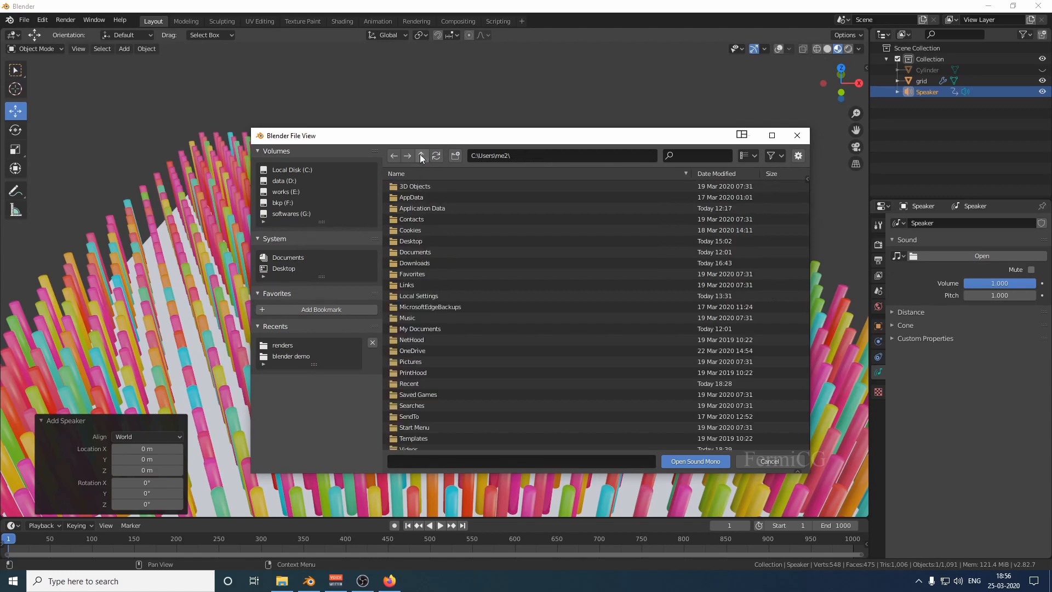
left_click(418, 263)
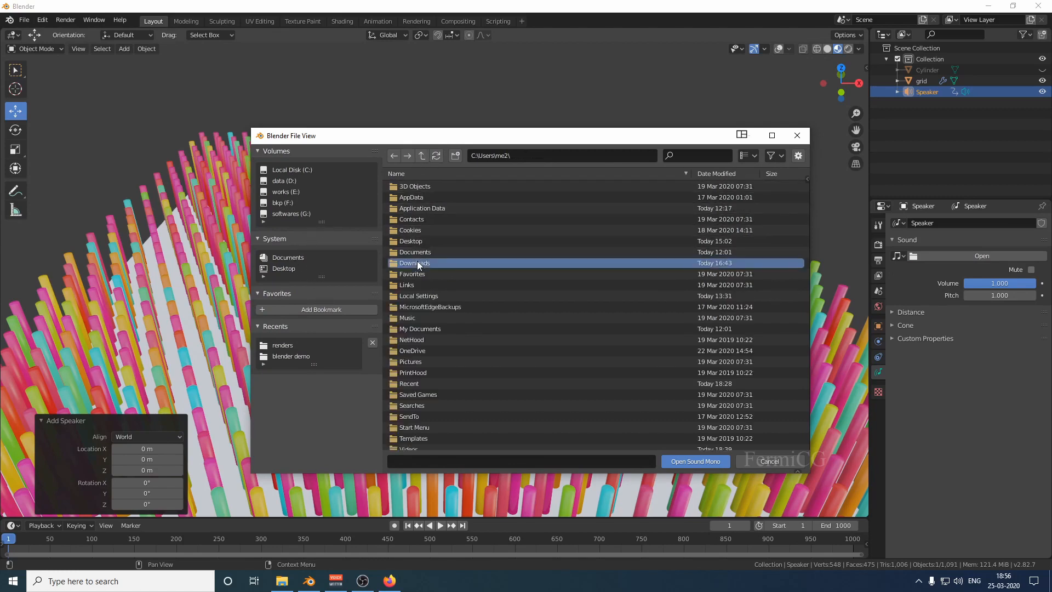
double_click(548, 263)
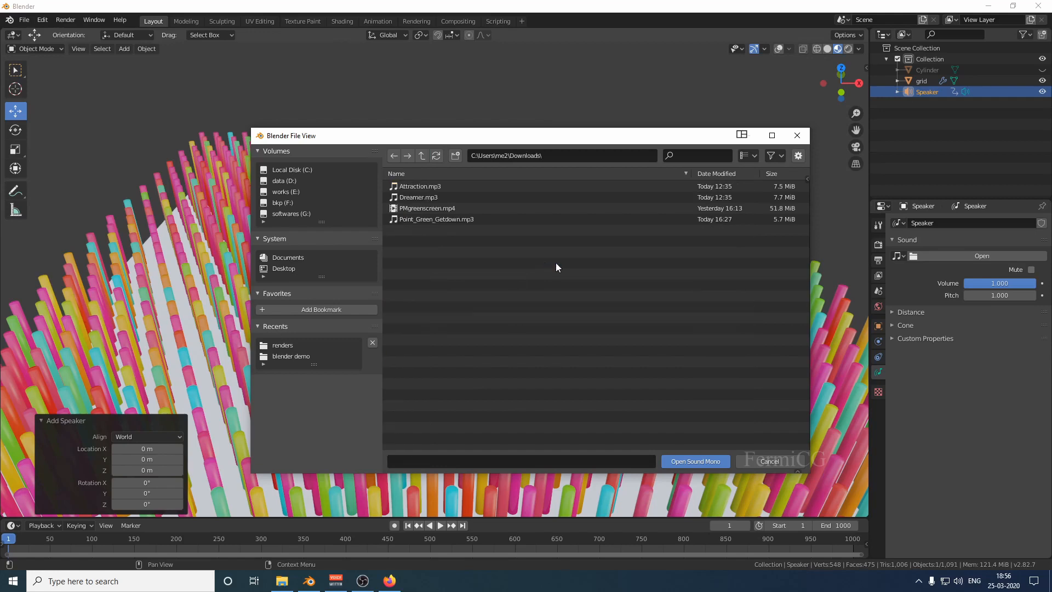
left_click(432, 219)
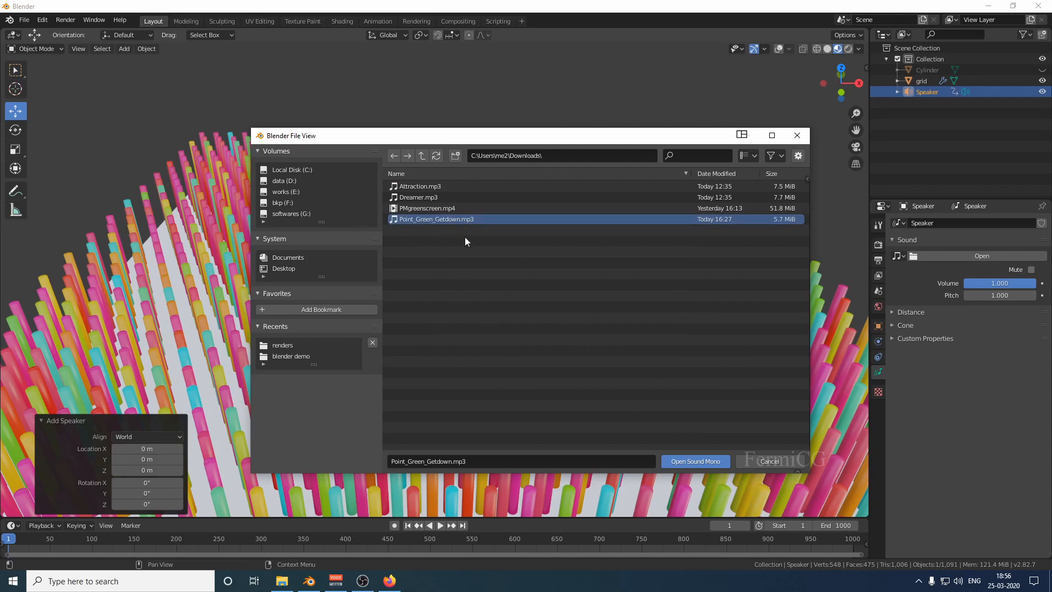
left_click(688, 461)
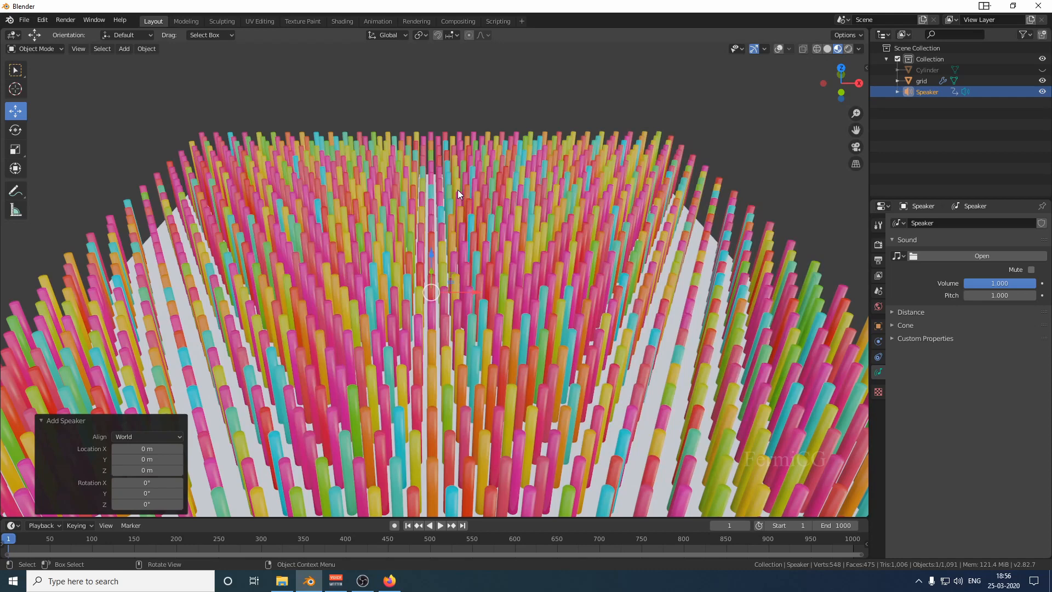
Play the animation to hear the loaded music and rewind to frame 1
left_click(439, 526)
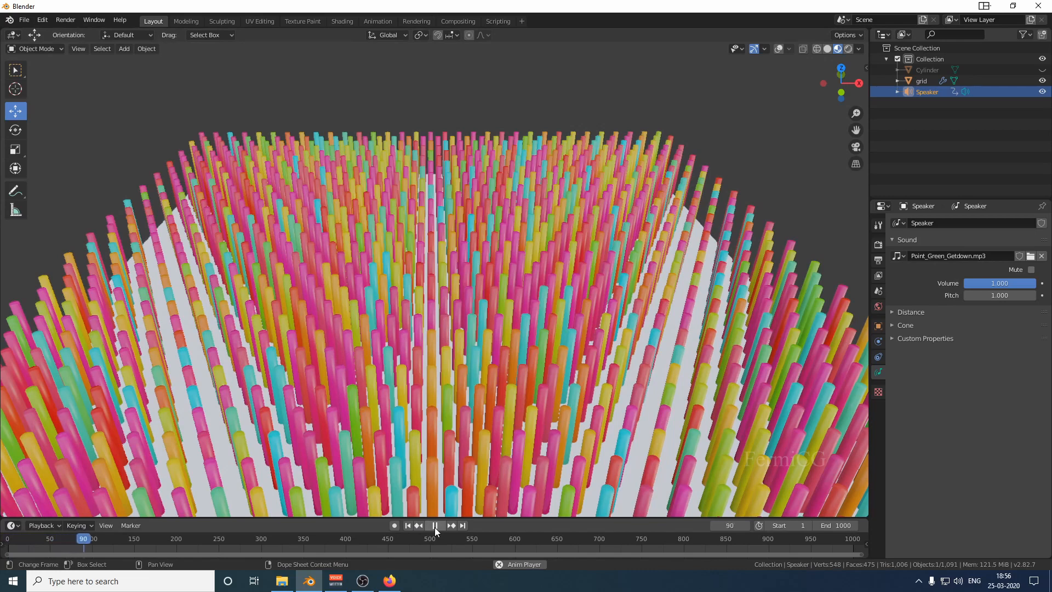
left_click(435, 528)
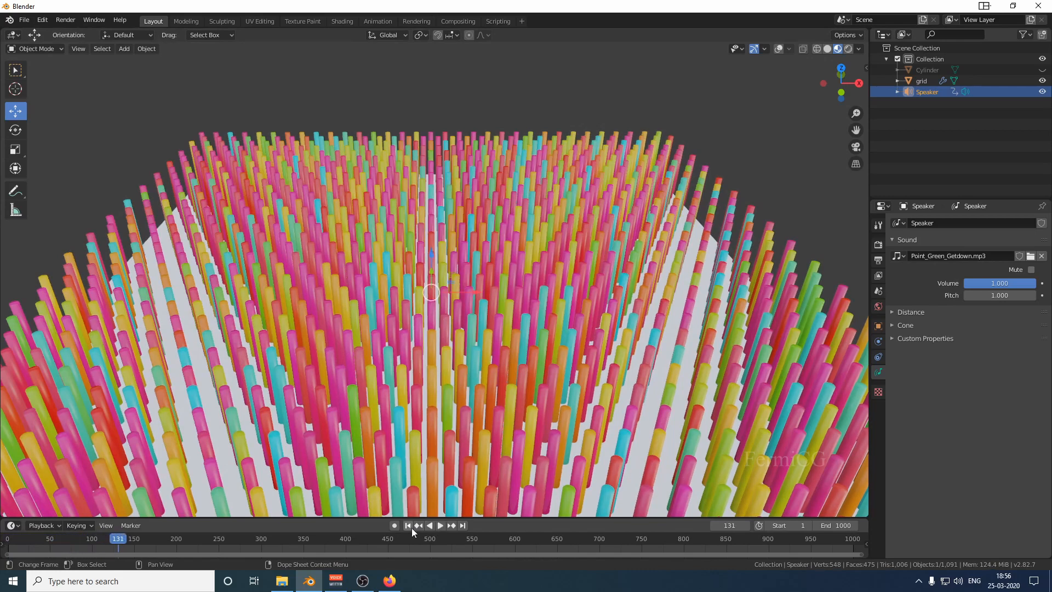
left_click(410, 526)
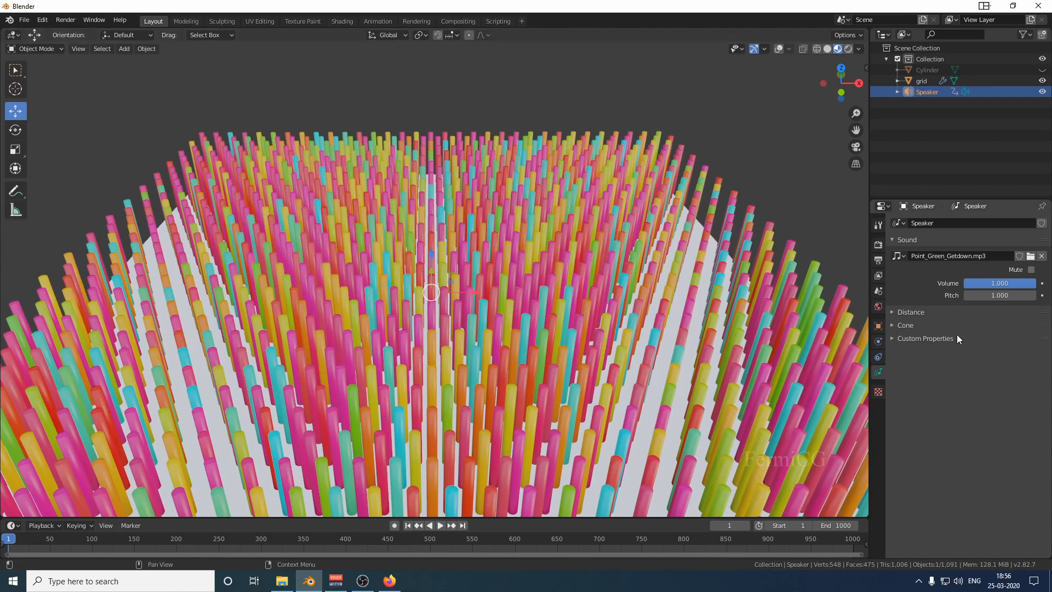
Set the speaker's distance Attenuation to 0, play the animation to check the sound, and rewind to frame 1
left_click(893, 311)
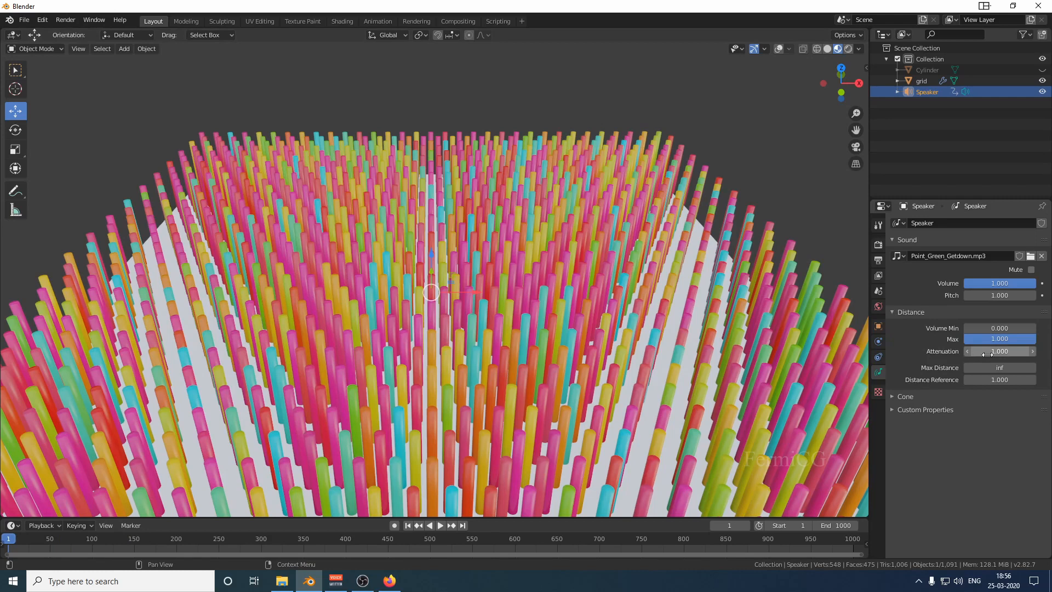
left_click_drag(994, 351, 939, 351)
left_click(440, 526)
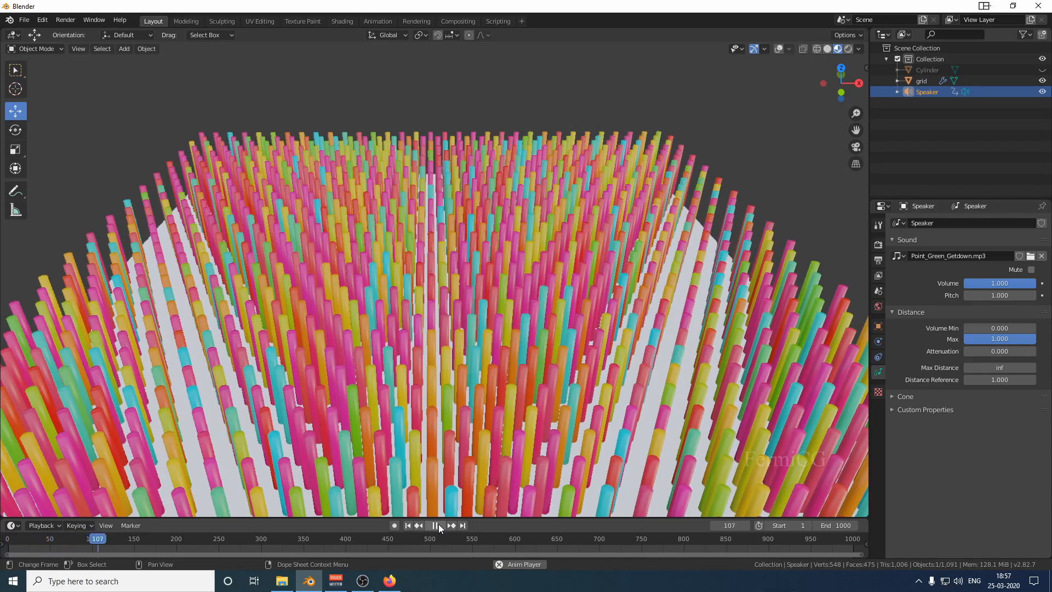
left_click(438, 525)
left_click(409, 526)
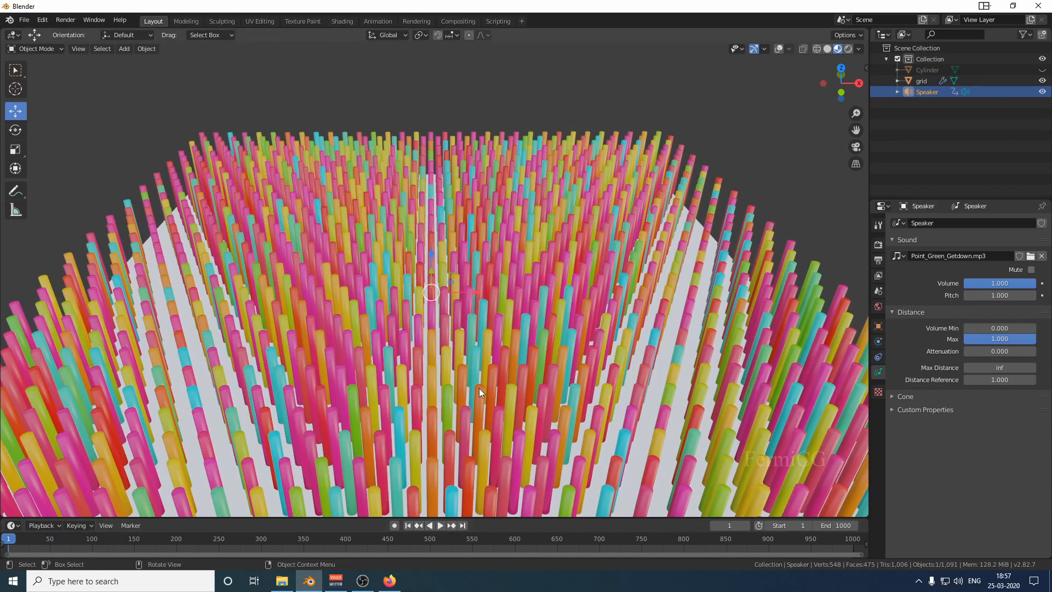
Try a speaker Attenuation of 1.4, listening to the playback from a more distant view, and rewind to frame 1
scroll(474, 382, "down", 10)
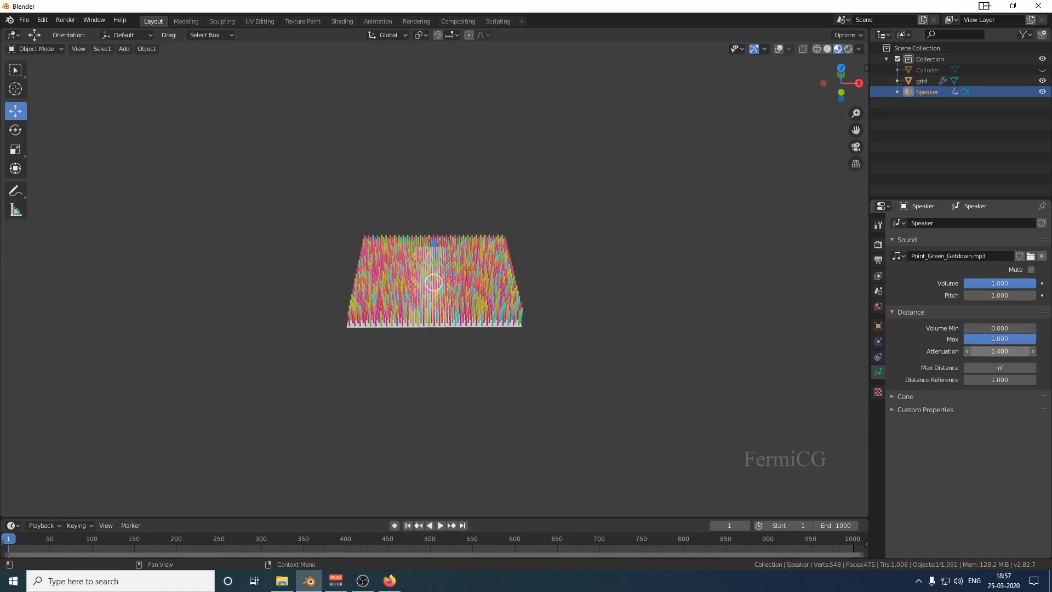
left_click(440, 525)
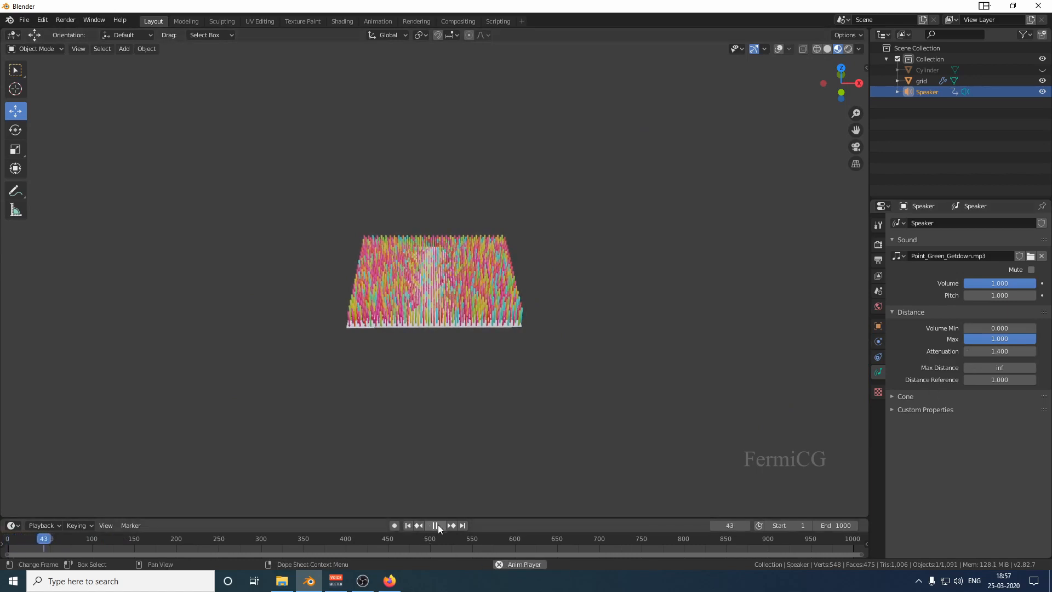
left_click(437, 525)
left_click(409, 525)
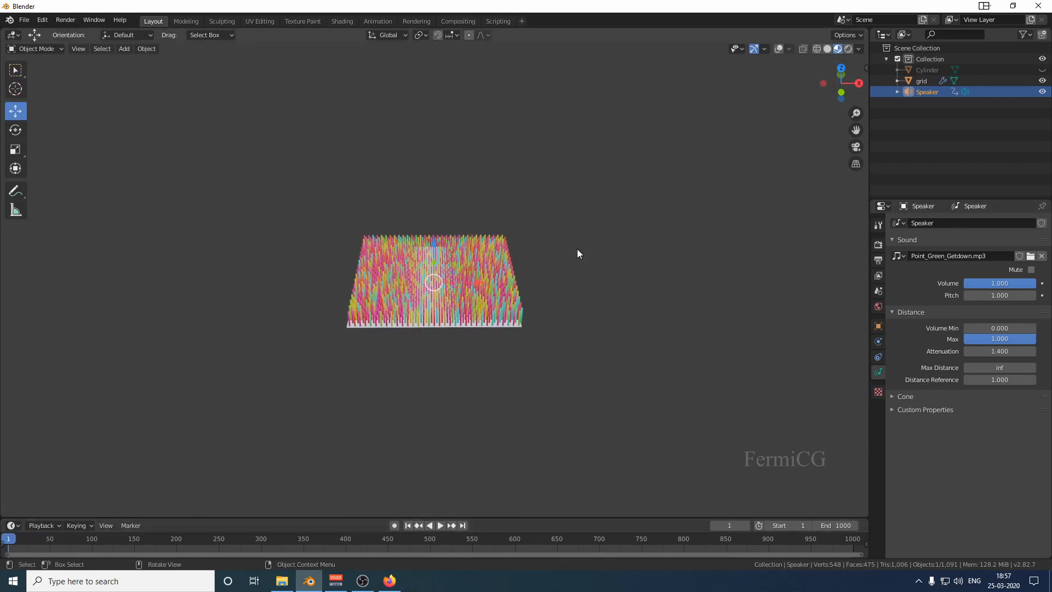
Set the speaker's distance Attenuation back to 0
left_click(993, 351)
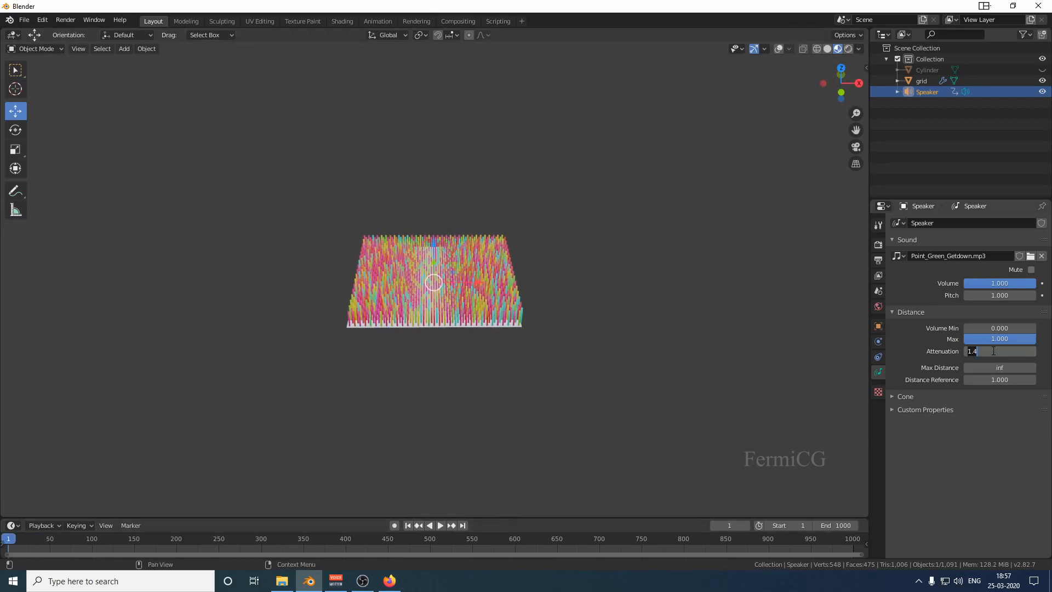
type("0")
key("Return")
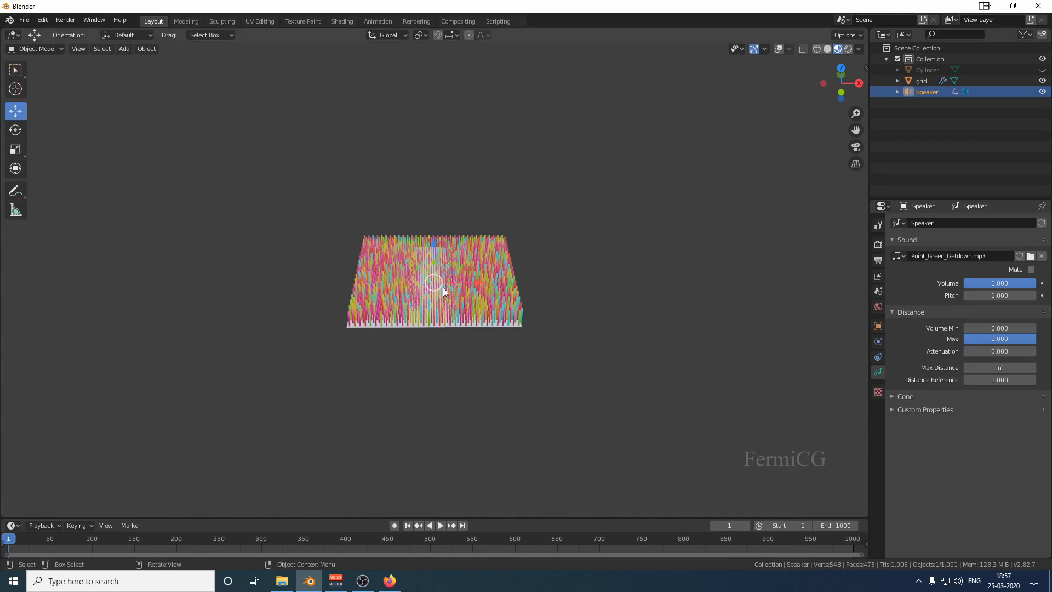
Select the grid plane and add a new texture named "scale" to its particle system
scroll(443, 287, "up", 5)
scroll(454, 244, "up", 3)
scroll(419, 271, "up", 3)
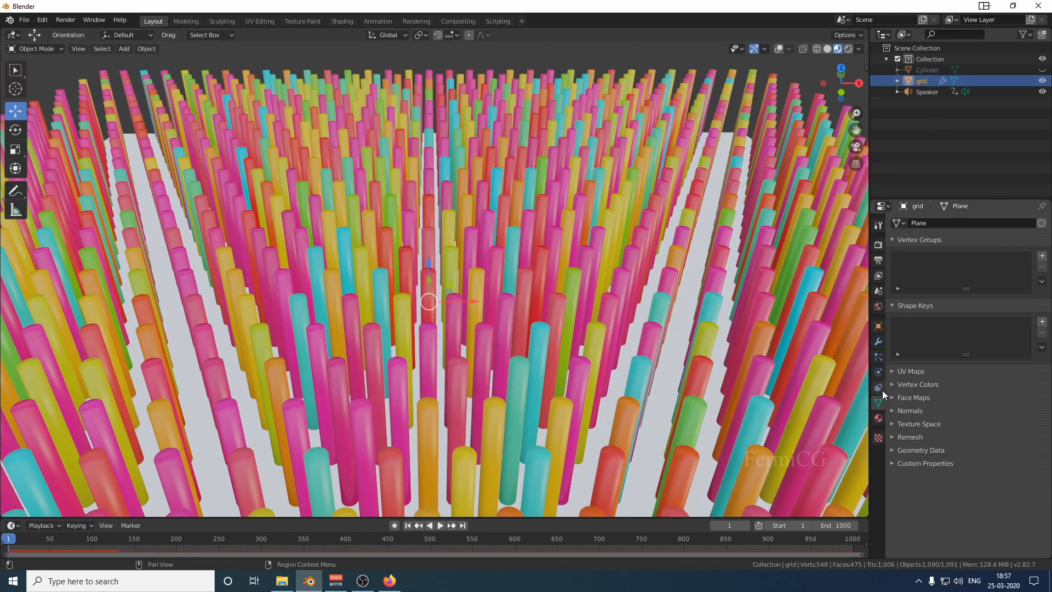
left_click(879, 357)
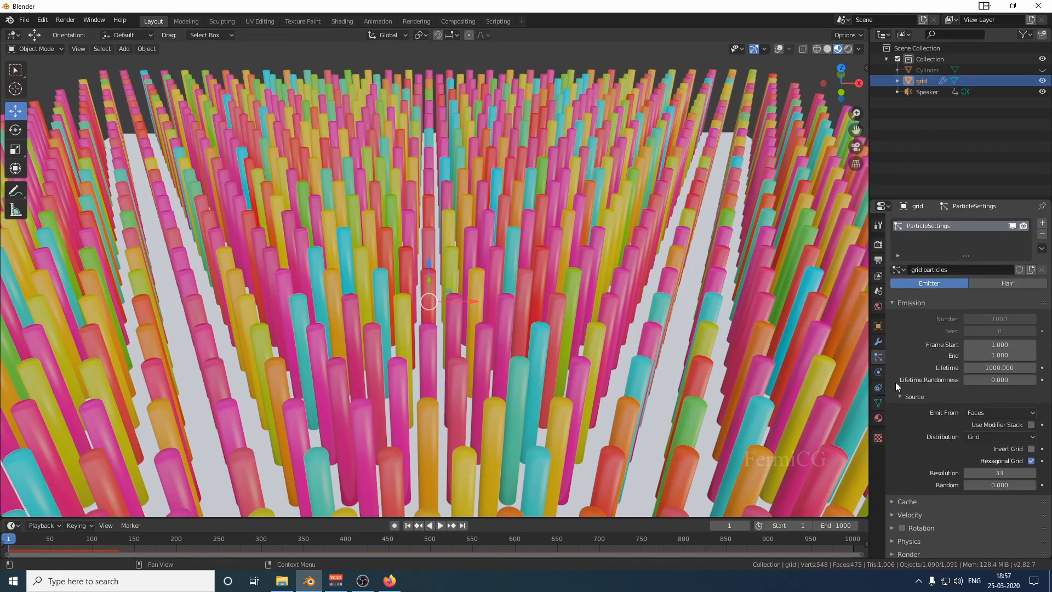
left_click(893, 303)
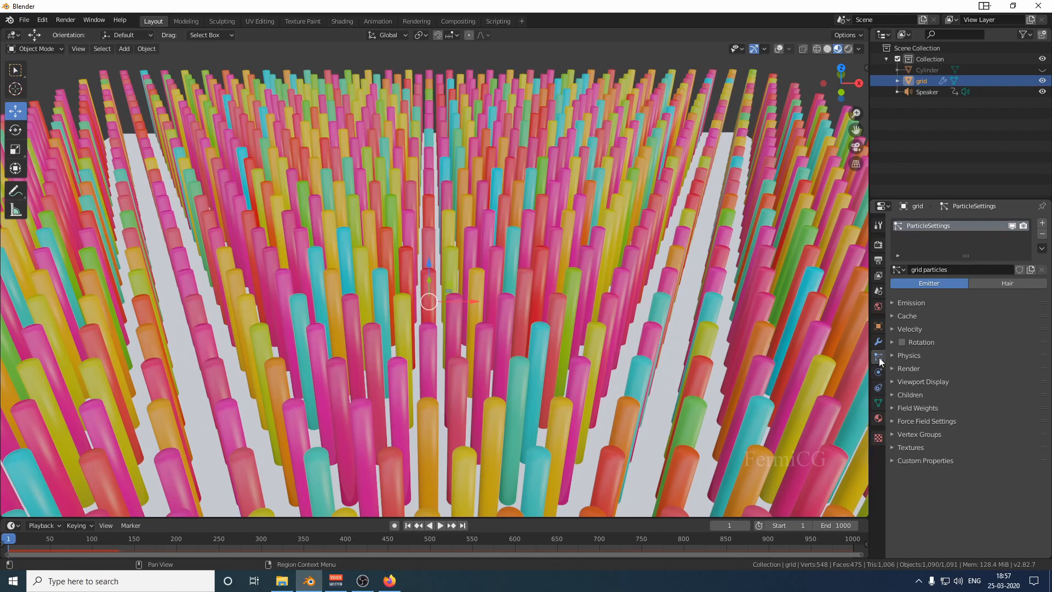
left_click(915, 446)
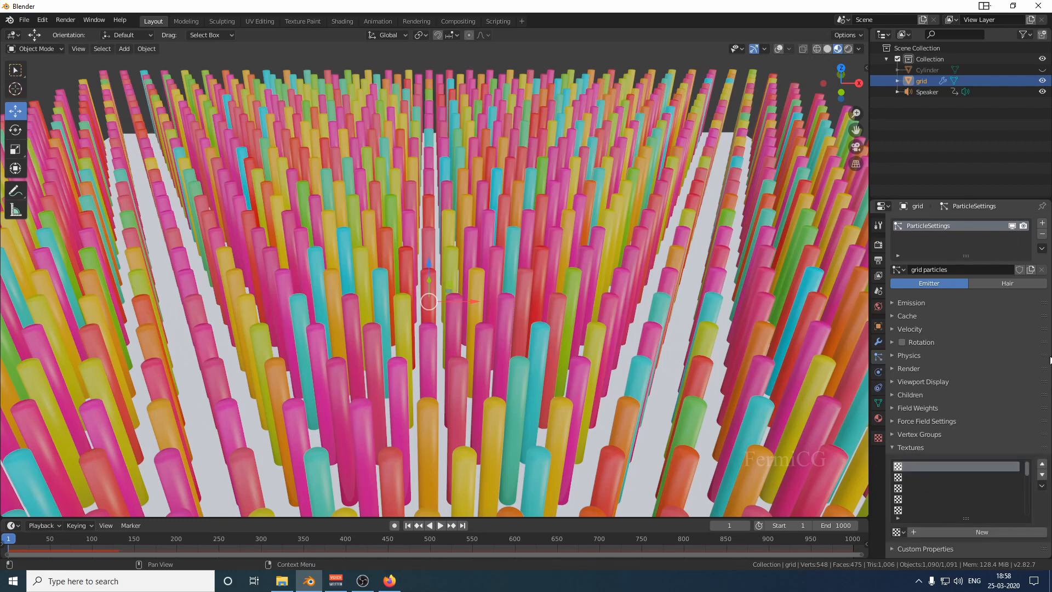
left_click(962, 532)
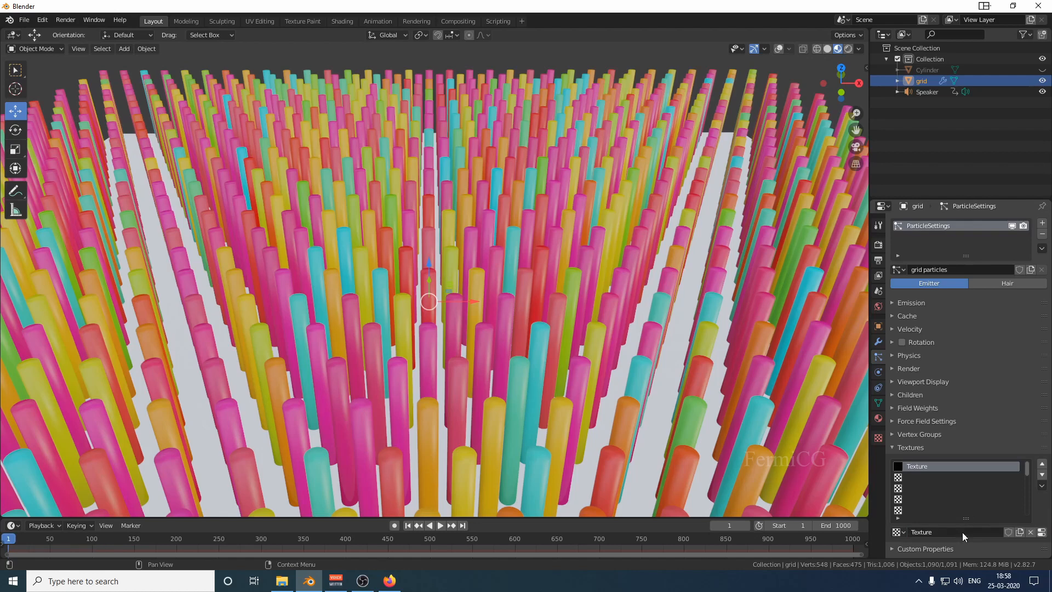
left_click(934, 532)
type("scale")
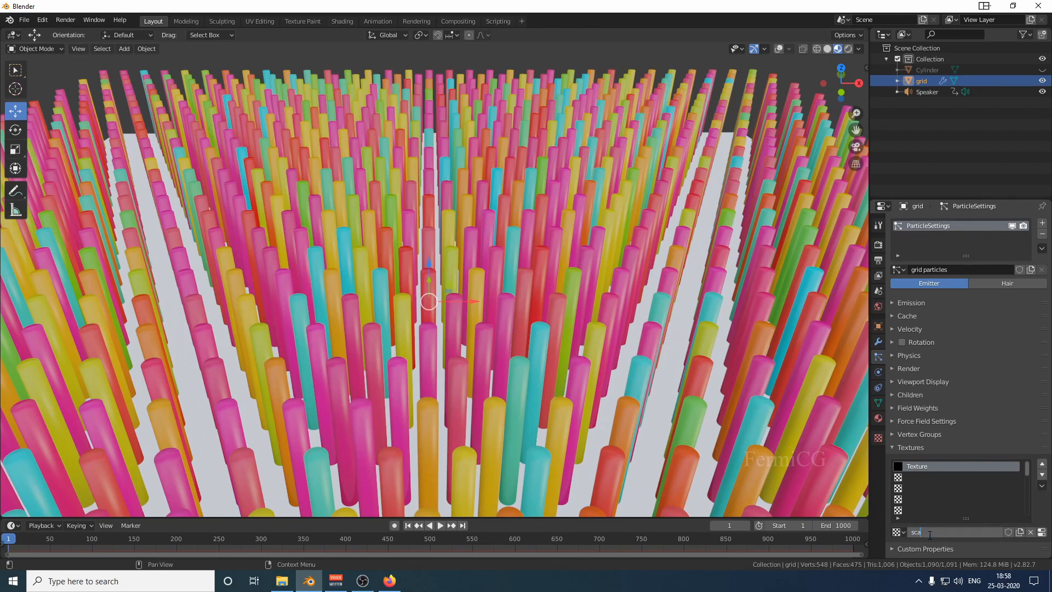
key("Return")
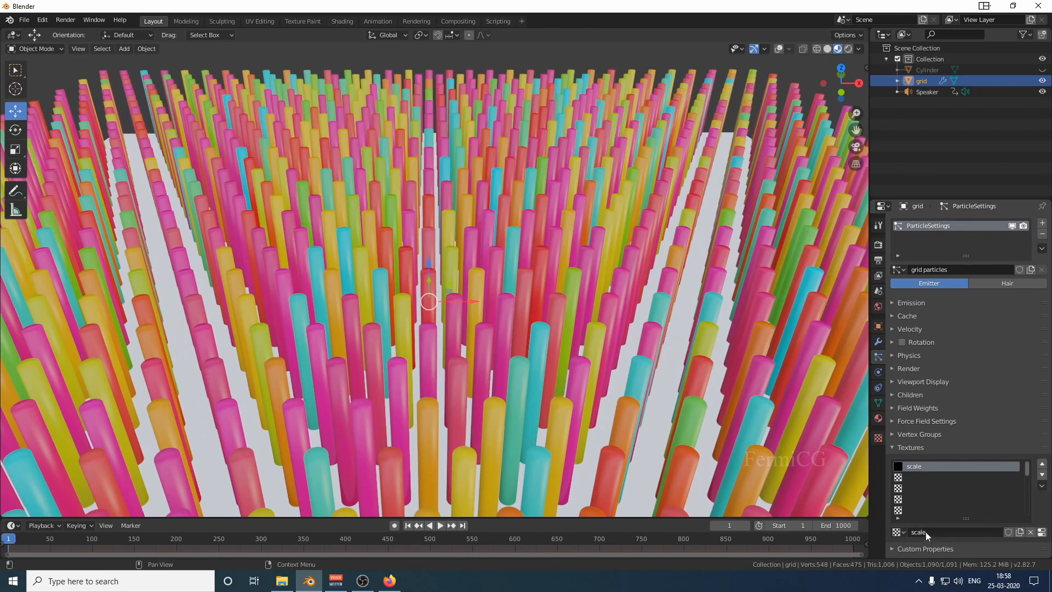
Open the settings of the particle system's scale texture and set its type to Voronoi
double_click(919, 467)
left_click(1042, 533)
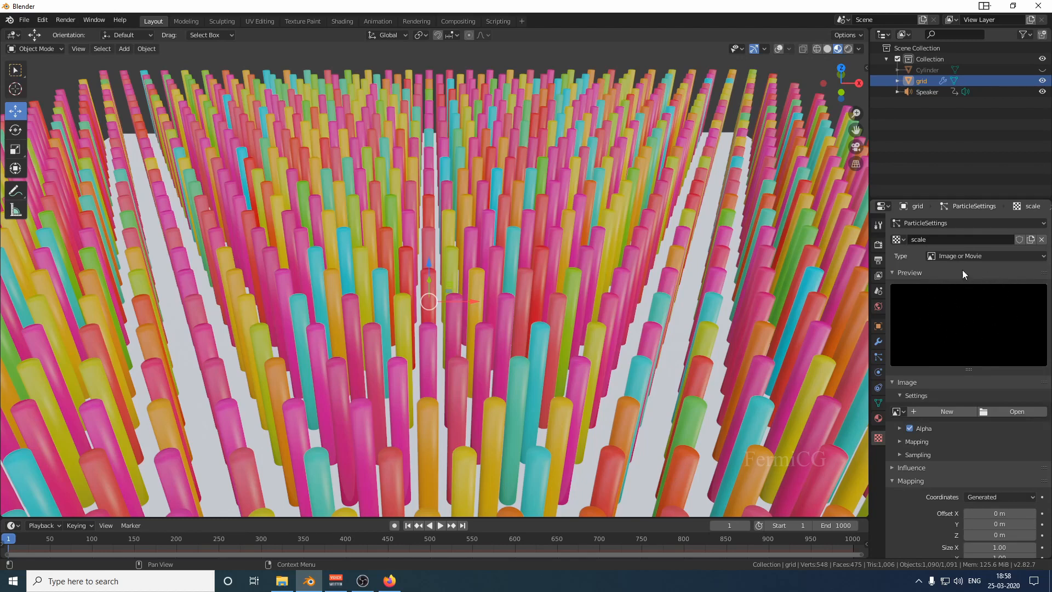
left_click(1031, 256)
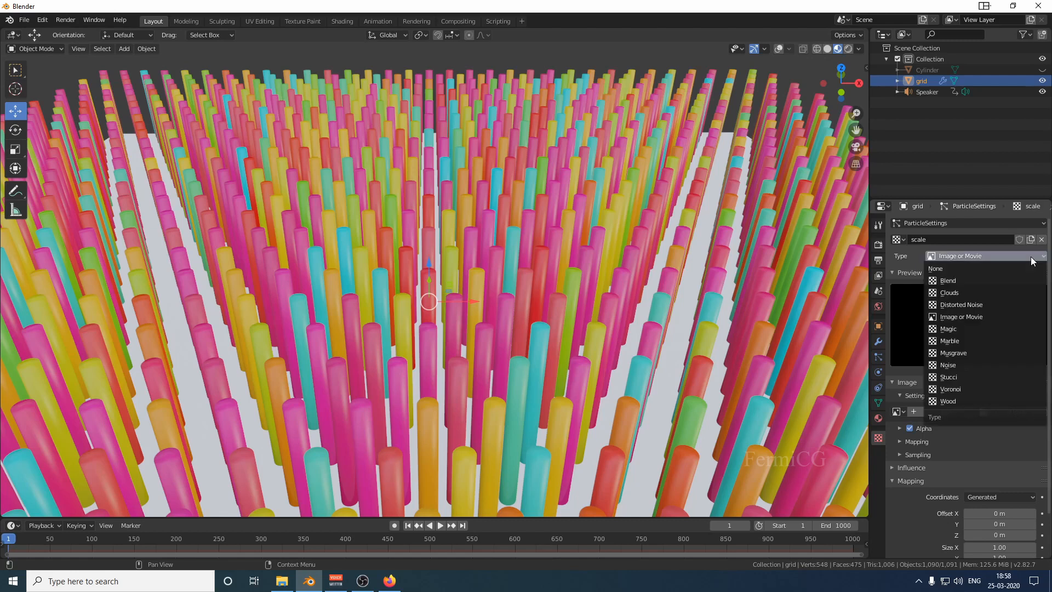
left_click(1032, 257)
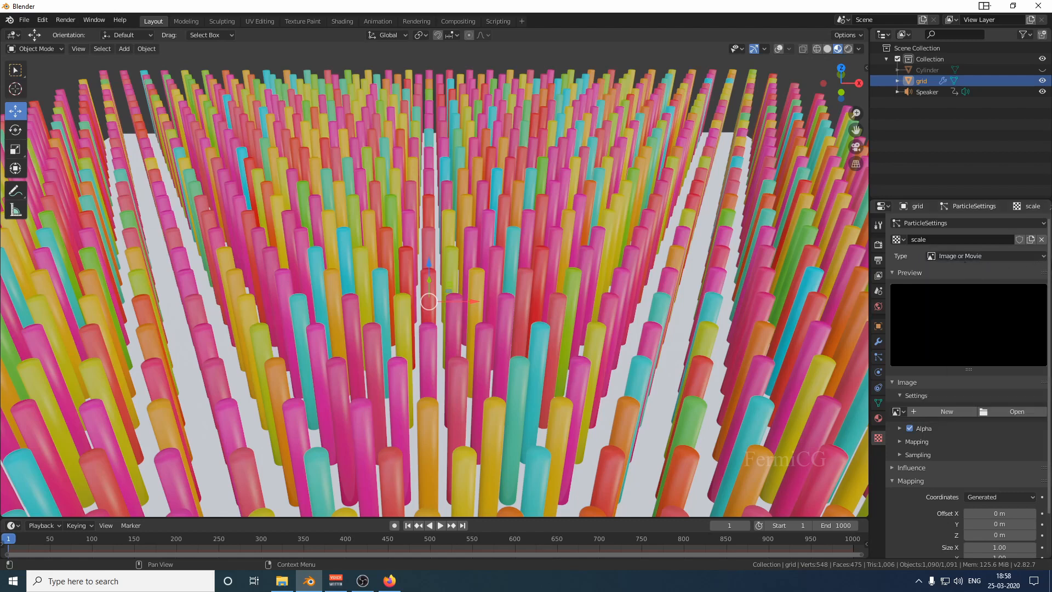
left_click(1043, 258)
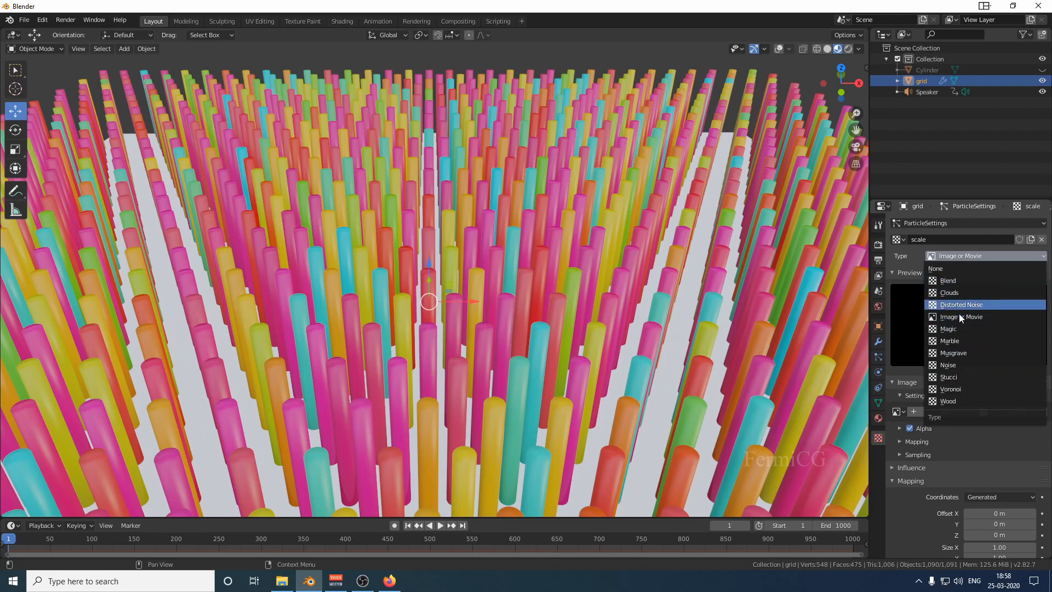
left_click(961, 386)
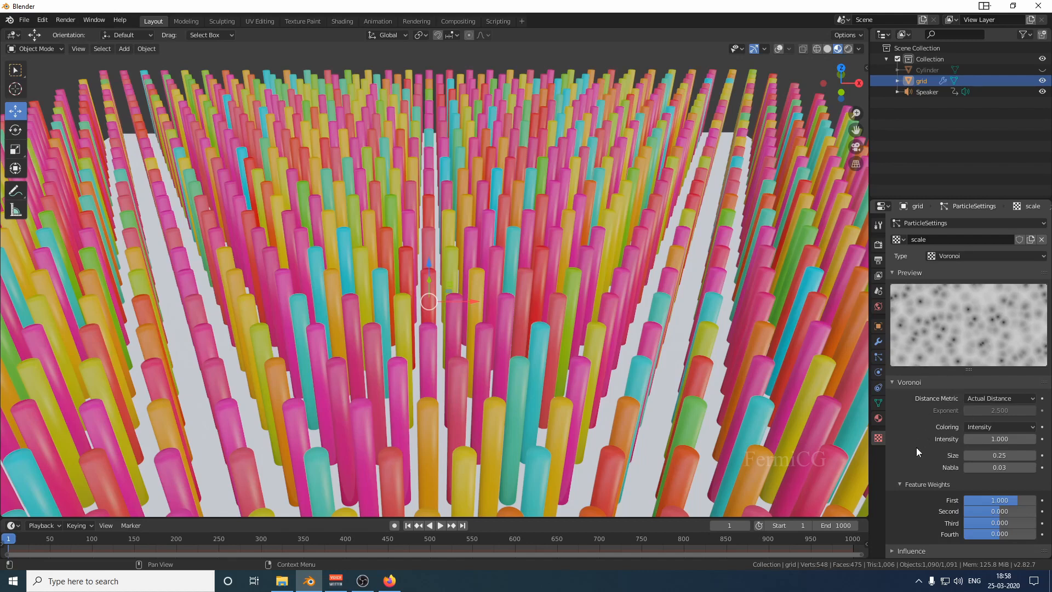
Expand the scale texture's Influence settings and turn off General Time
left_click(903, 484)
scroll(902, 450, "down", 1)
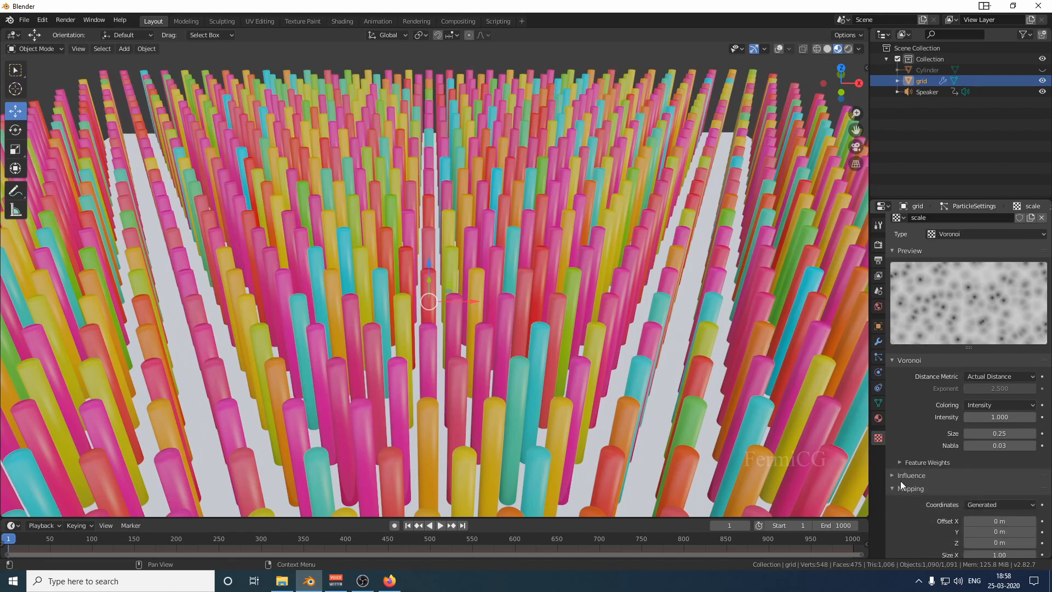
left_click(893, 488)
left_click(893, 497)
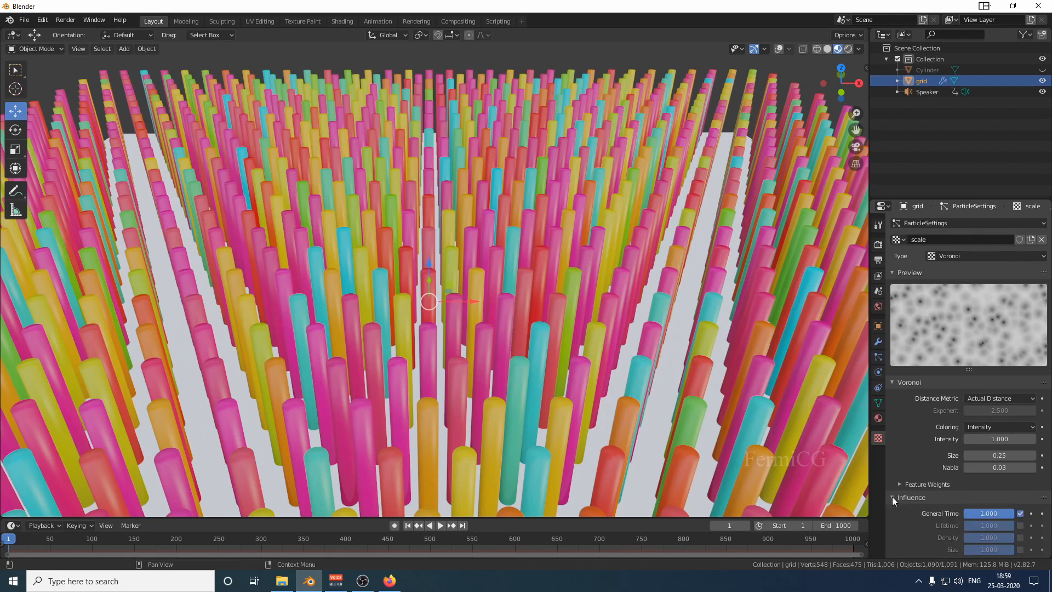
scroll(893, 453, "down", 3)
scroll(905, 458, "down", 2)
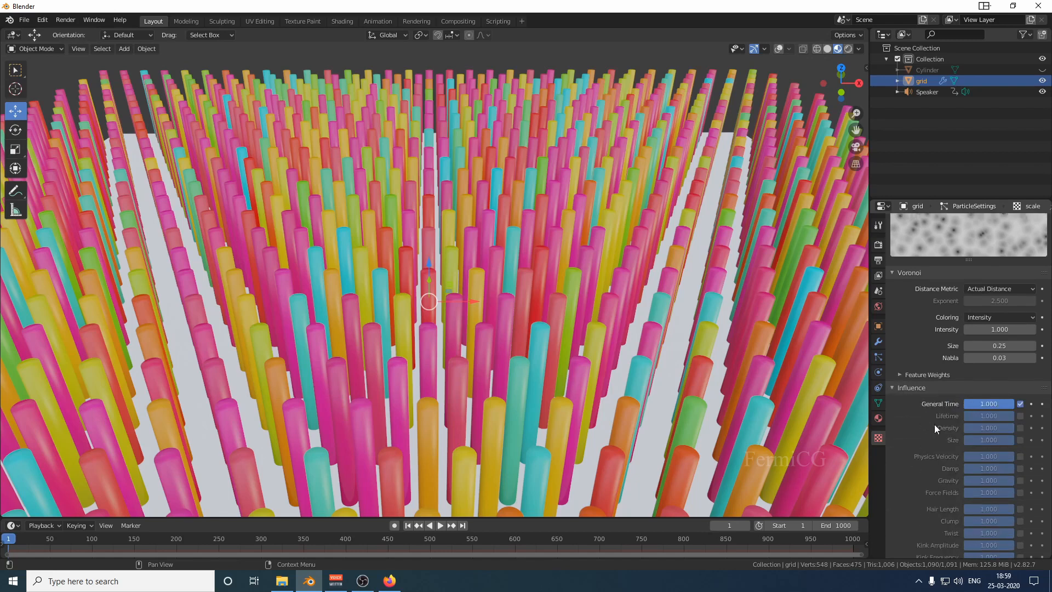
left_click(1021, 404)
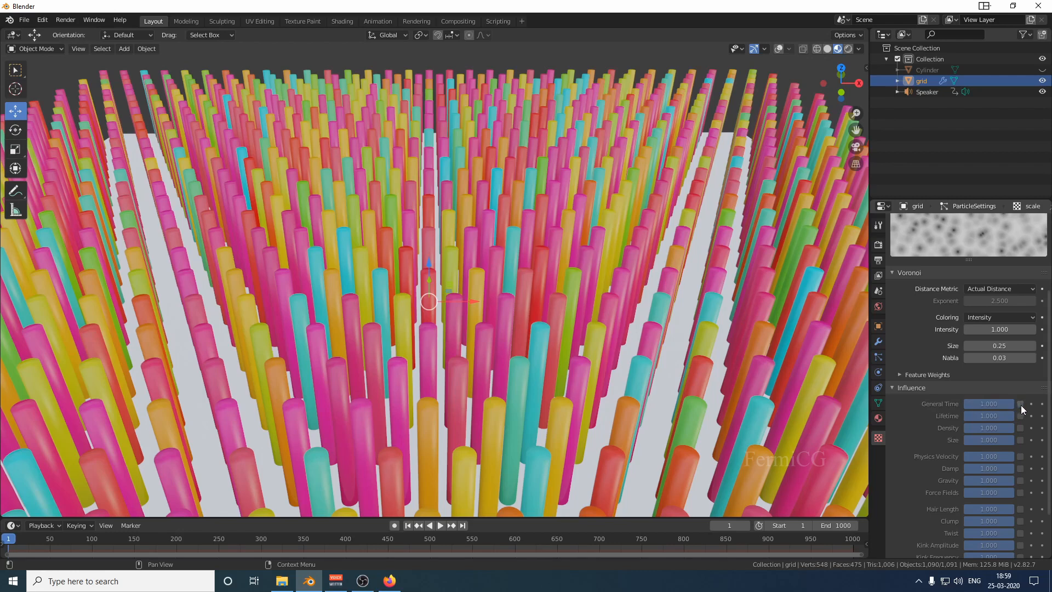
Try the scale texture's Lifetime influence with a short playback, rewind to frame 1 and turn the influence off again
left_click(1021, 416)
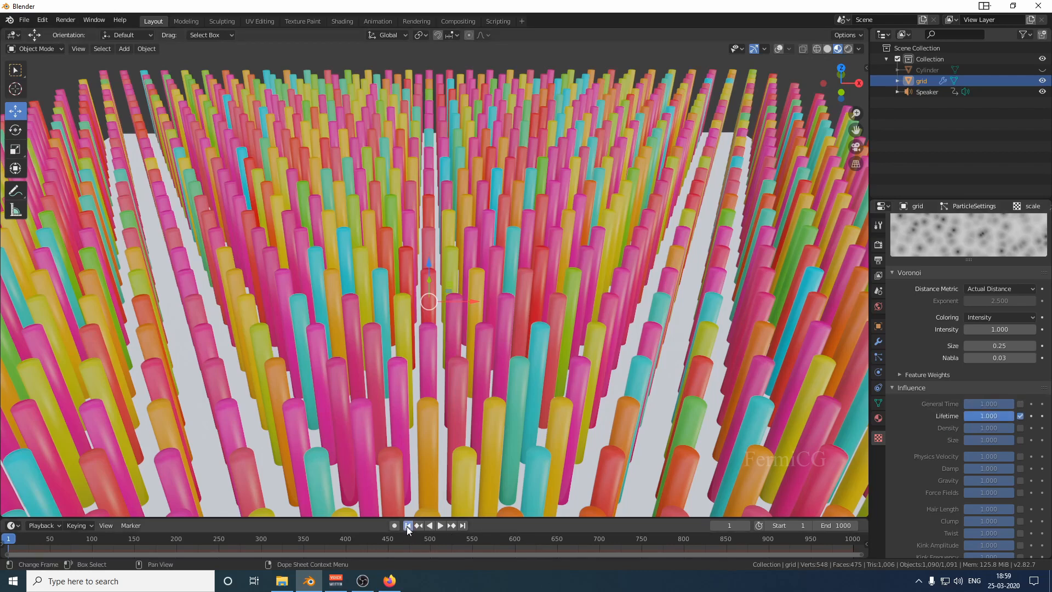
left_click(441, 527)
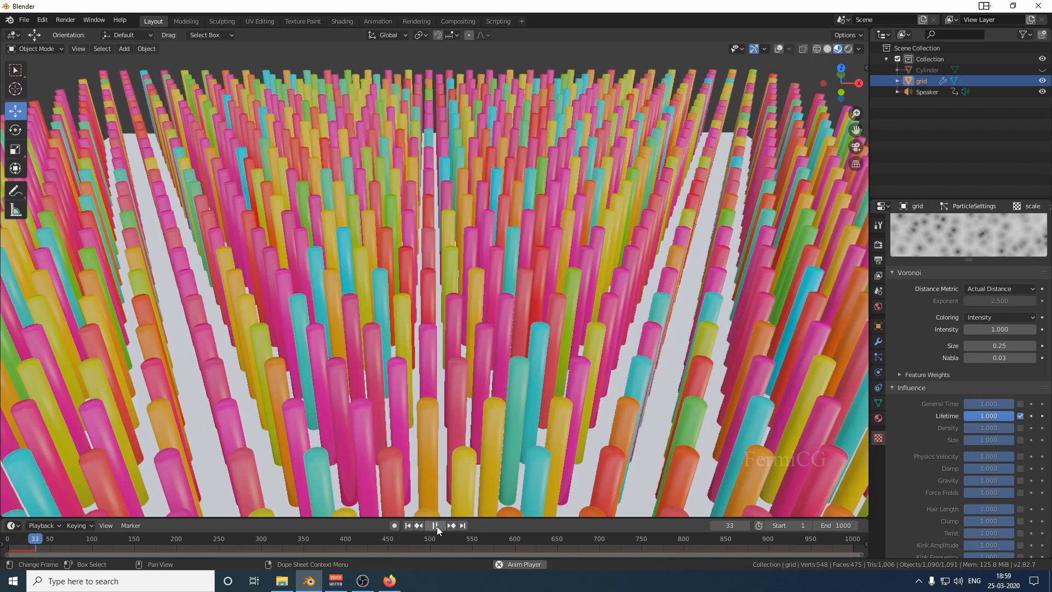
left_click(436, 525)
left_click(408, 526)
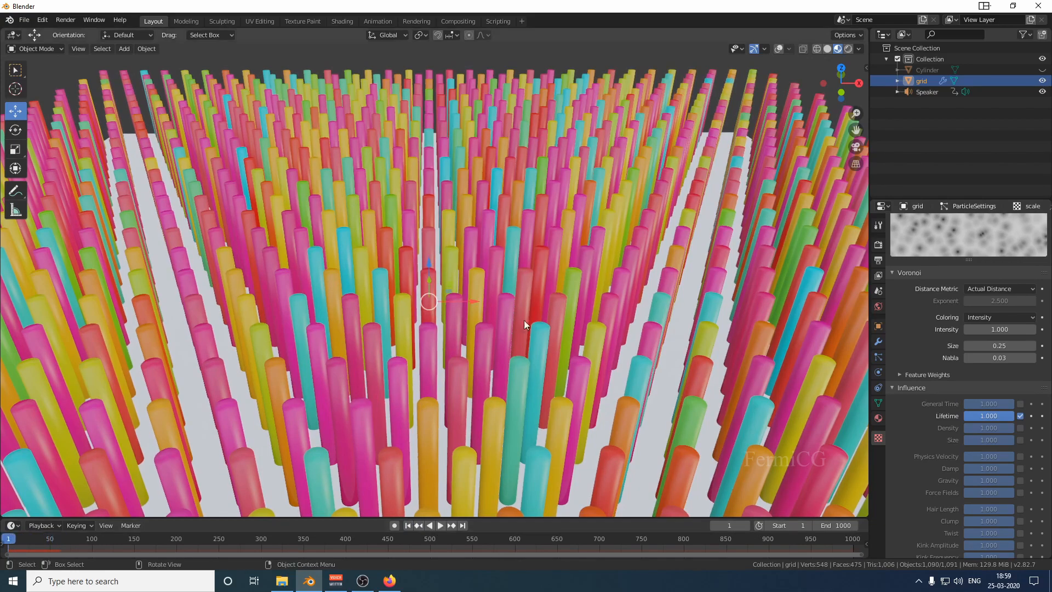
left_click(1021, 415)
Try the scale texture's Density influence with a short playback from frame 1, inspect the grid and turn the influence off again
left_click(1020, 428)
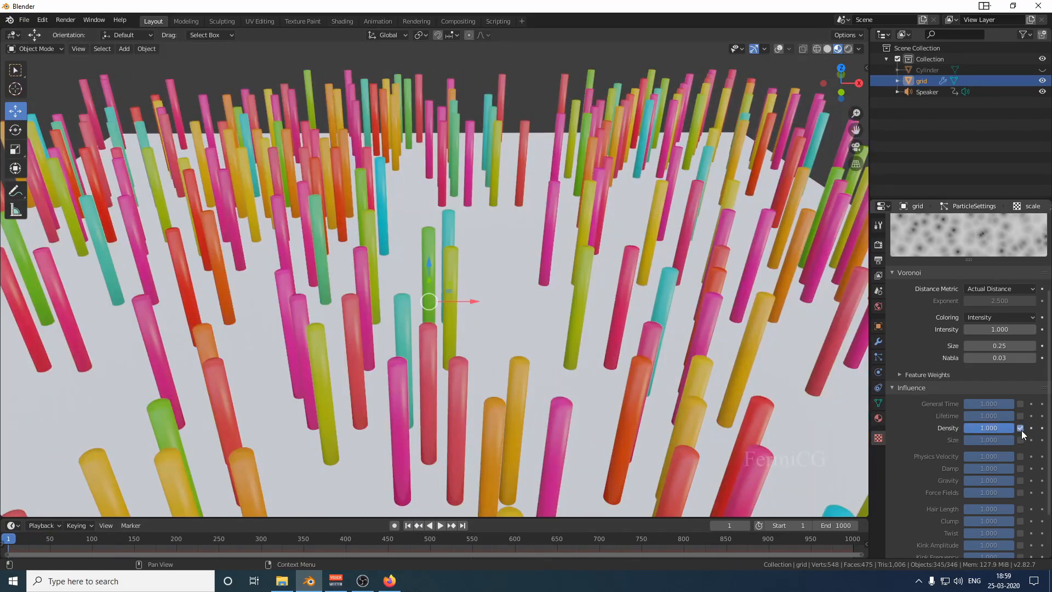
left_click(438, 525)
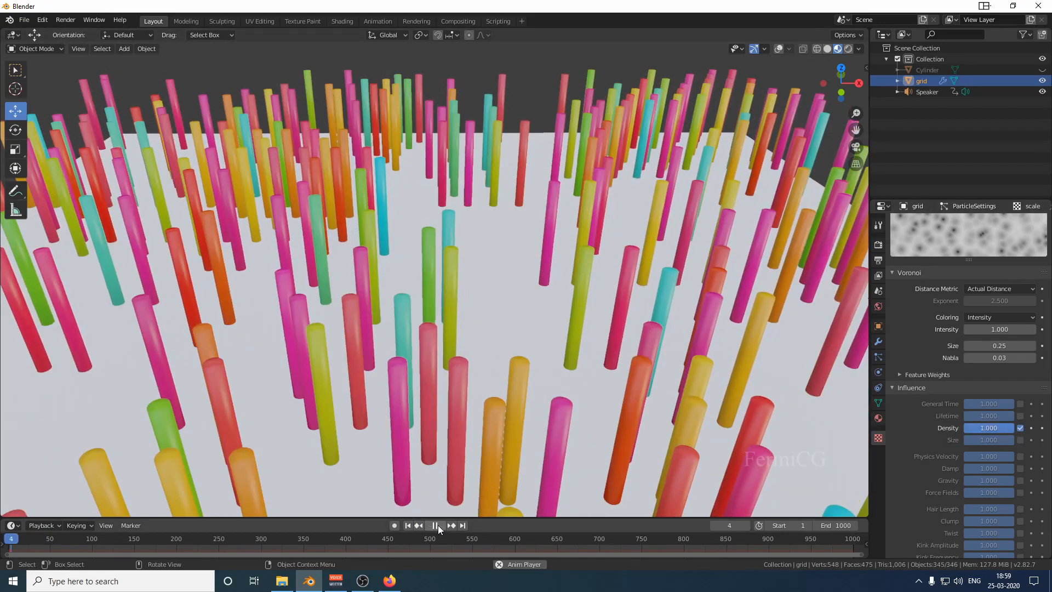
left_click(436, 525)
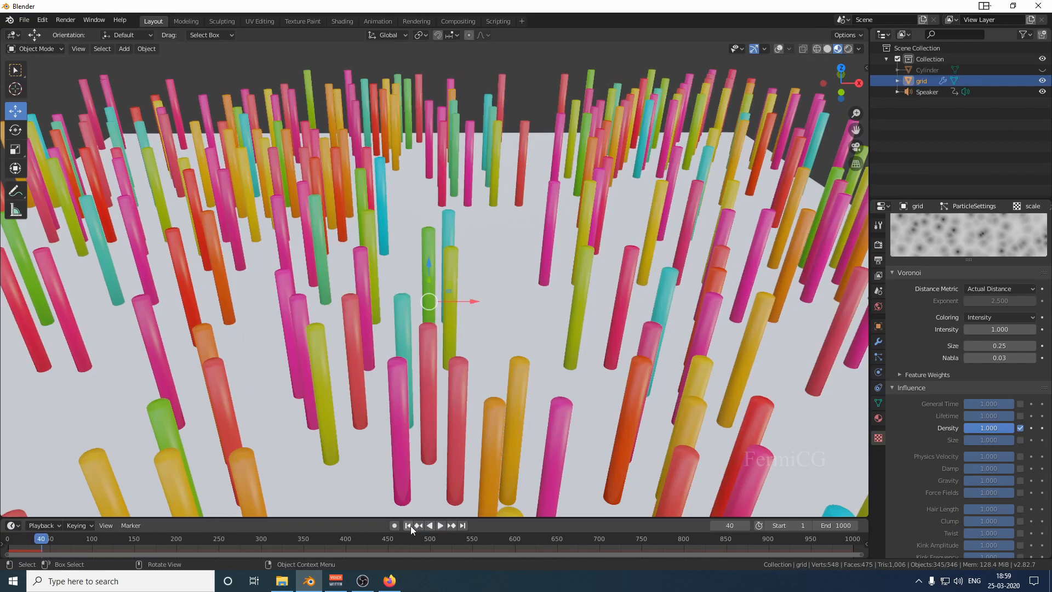
left_click(408, 525)
scroll(555, 251, "down", 3)
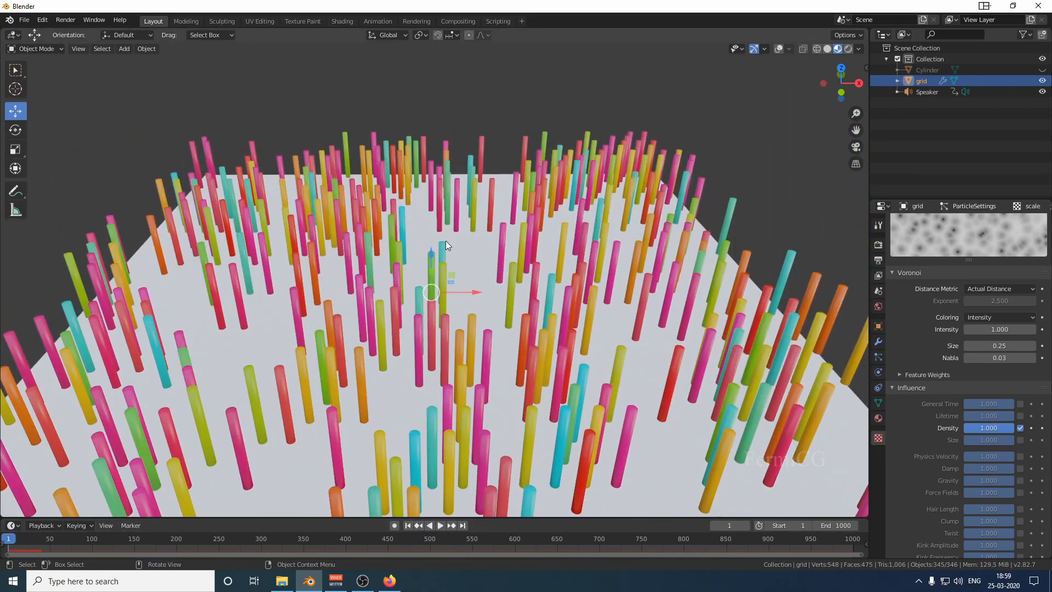
mouse_move(446, 241)
middle_mouse_down()
mouse_move(452, 262)
mouse_move(409, 274)
mouse_move(447, 255)
middle_mouse_up()
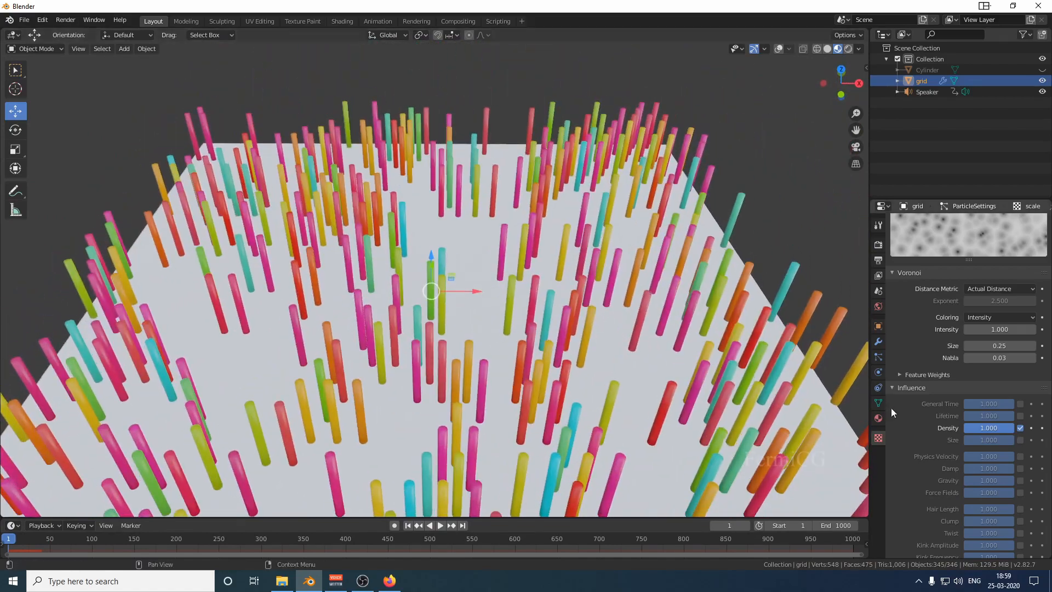
left_click(1020, 428)
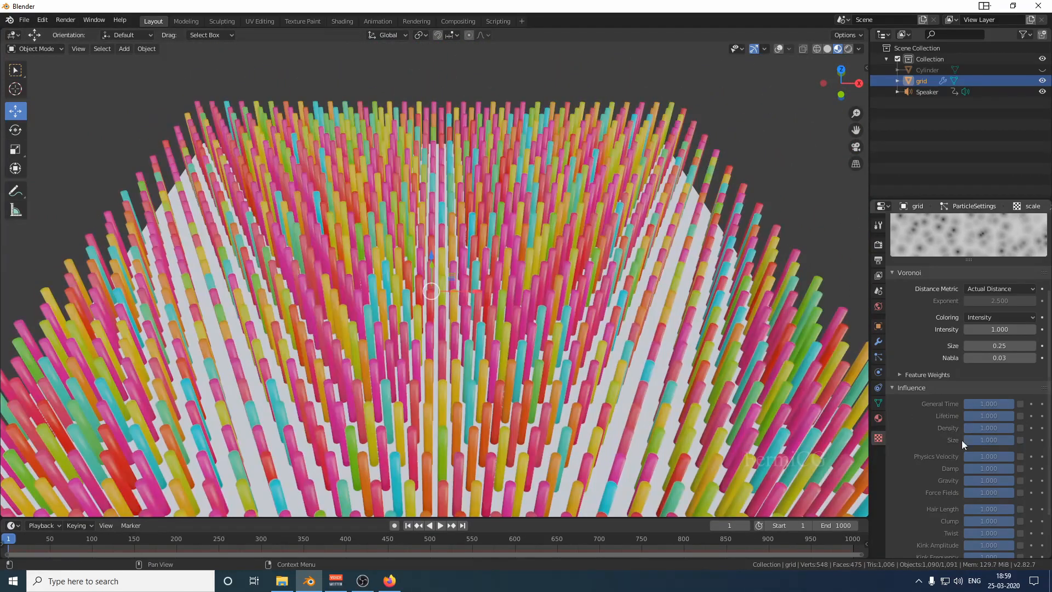
Enable the scale texture's Size influence on the particles and inspect the cylinders across the grid
left_click(1021, 440)
mouse_move(537, 293)
middle_mouse_down()
mouse_move(537, 336)
mouse_move(532, 280)
mouse_move(553, 268)
mouse_move(537, 309)
mouse_move(515, 264)
mouse_move(535, 298)
mouse_move(502, 296)
mouse_move(521, 268)
mouse_move(543, 310)
middle_mouse_up()
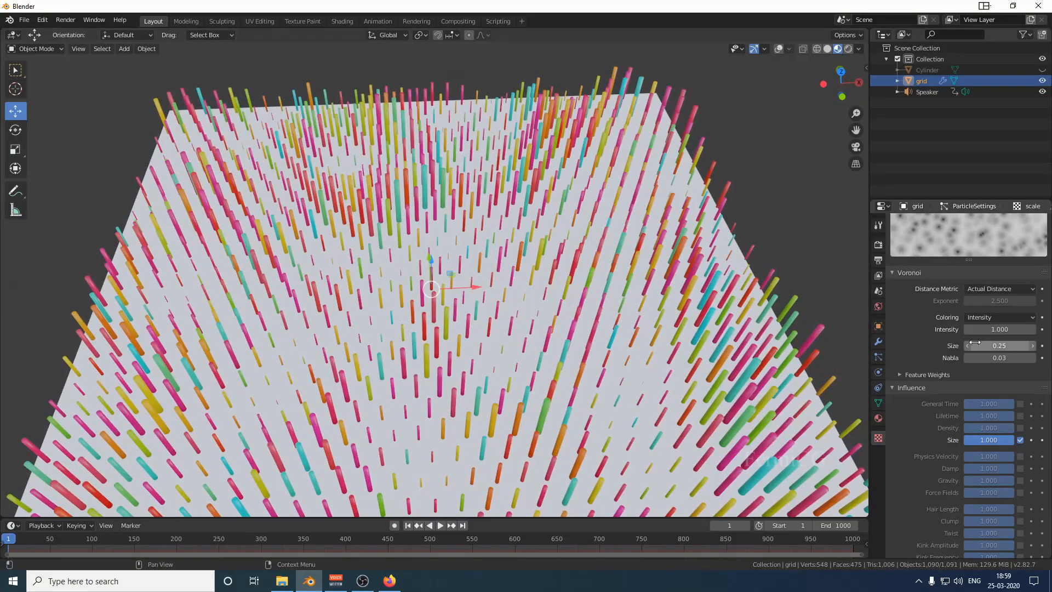
scroll(974, 334, "up", 2)
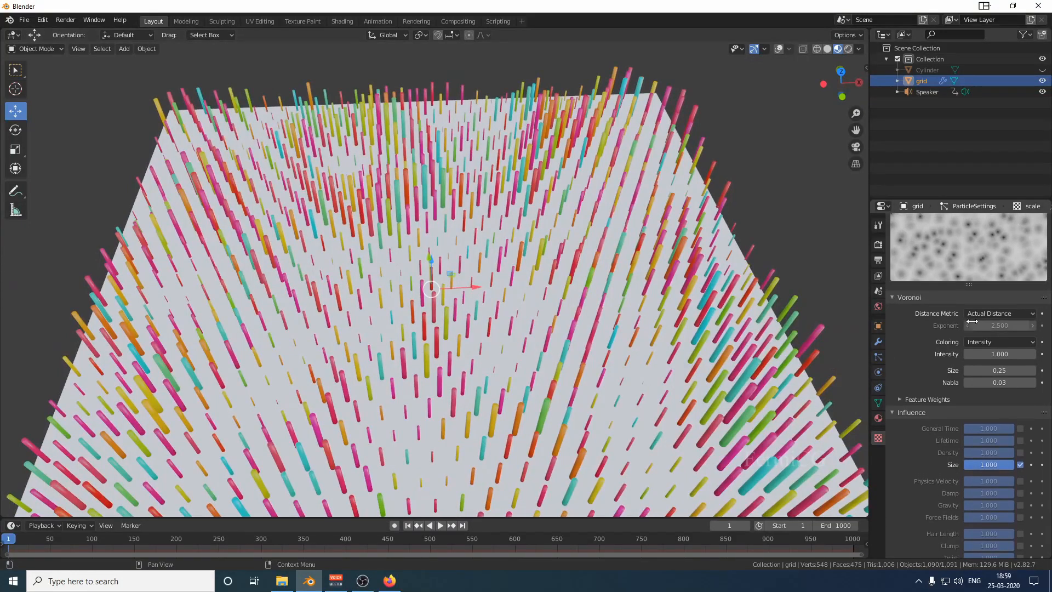
Try Distance Squared as the Voronoi texture's distance metric and inspect the cylinders at a lower angle
left_click(1015, 313)
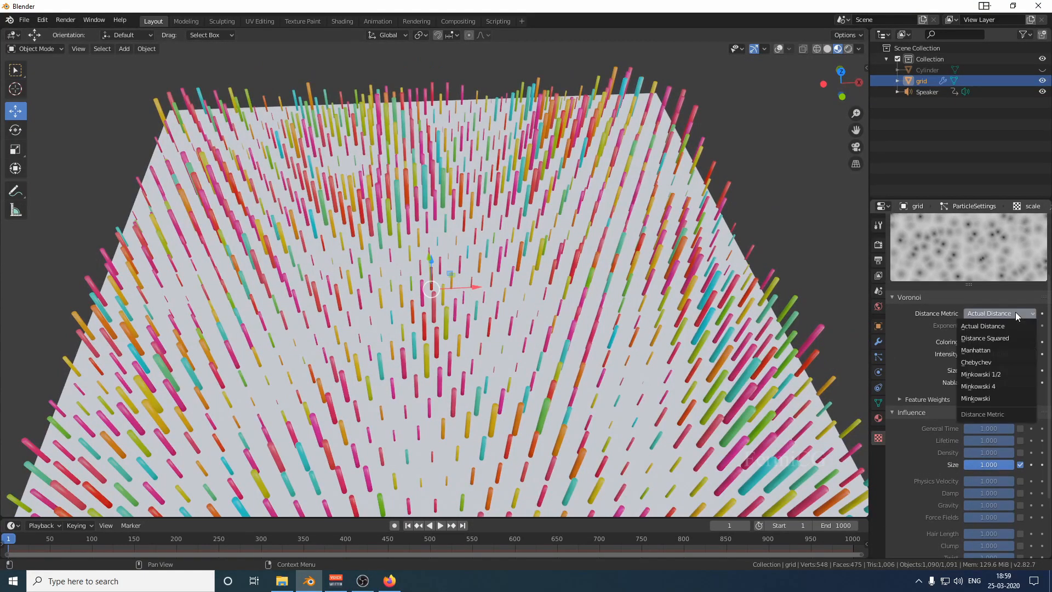
left_click(991, 338)
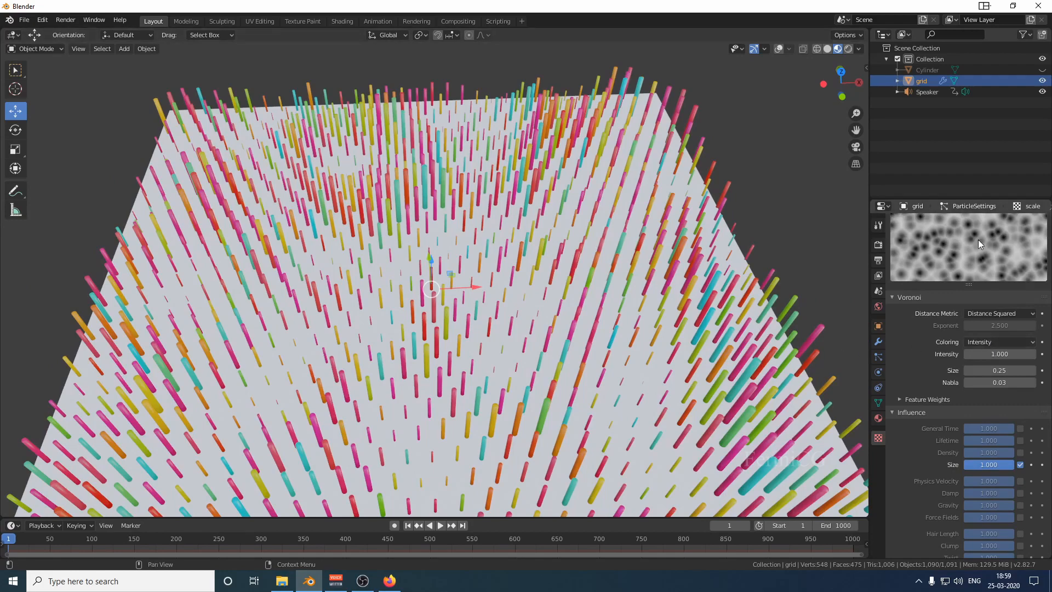
middle_click_drag(657, 330, 637, 297)
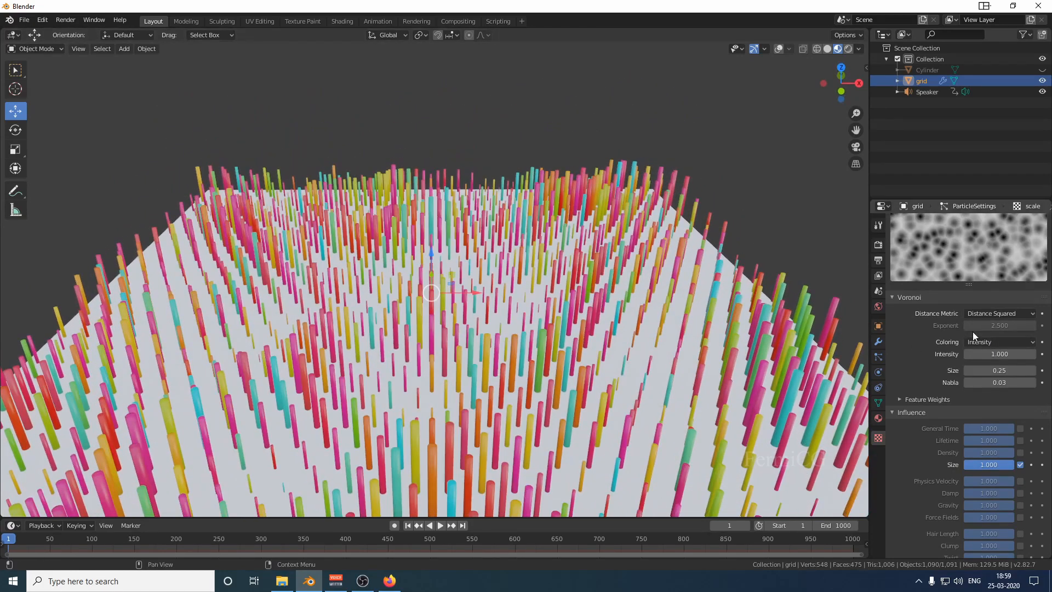
Set the Voronoi texture's distance metric to Manhattan
left_click(1008, 315)
left_click(986, 351)
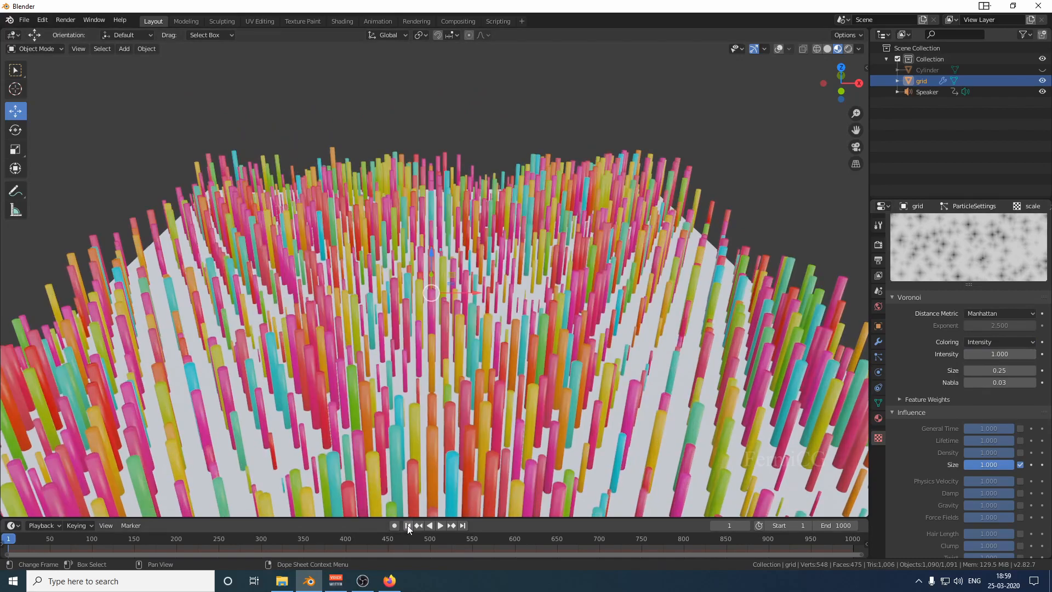
middle_click_drag(439, 449, 476, 328)
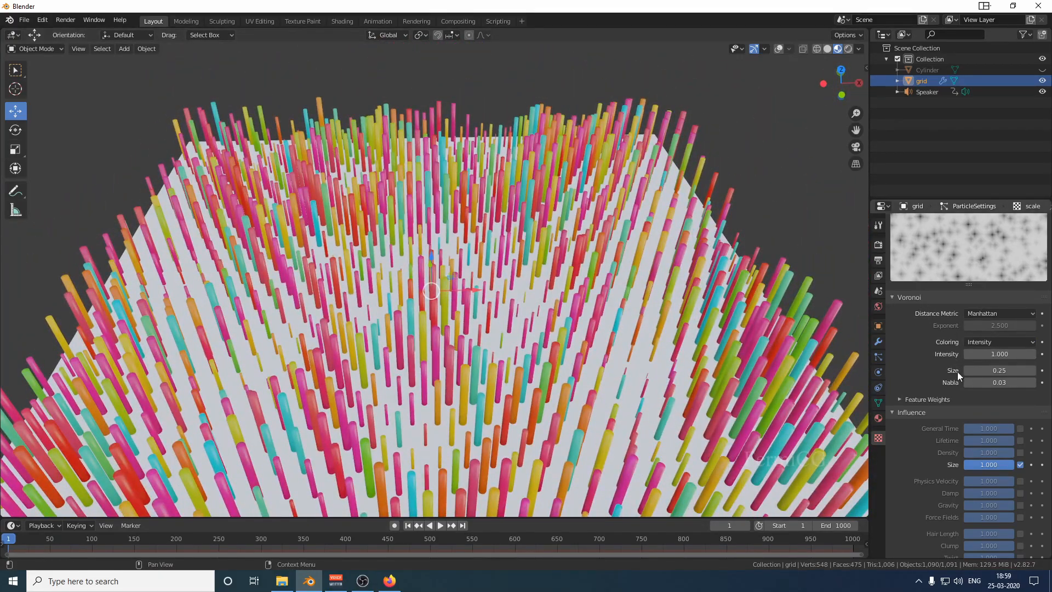
Set the Voronoi texture's Size to 0.67, check it in a short playback and rewind to frame 1
left_click_drag(968, 371, 1009, 370)
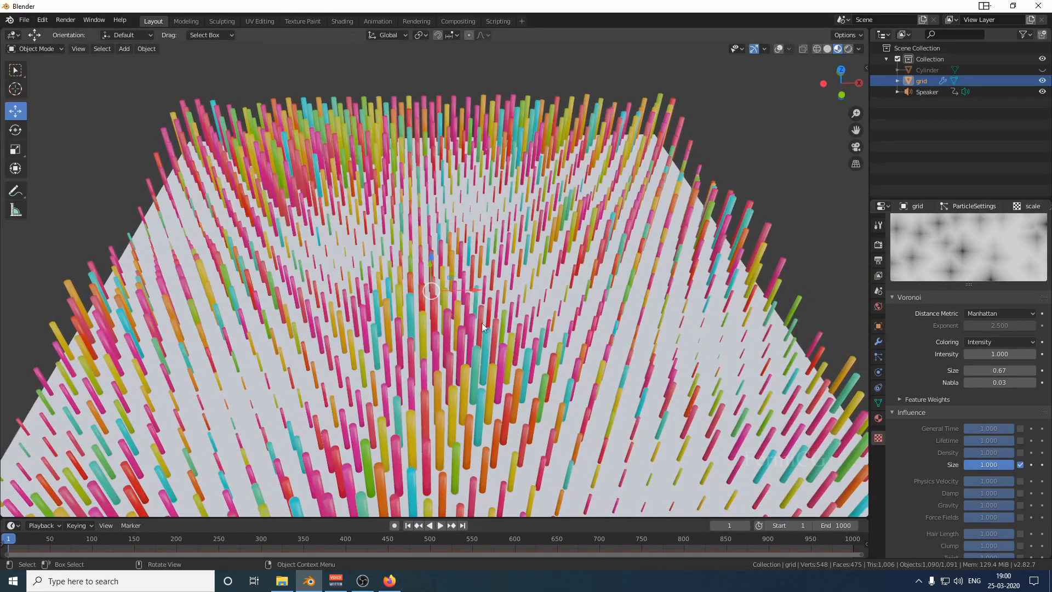
middle_click_drag(470, 482, 541, 282)
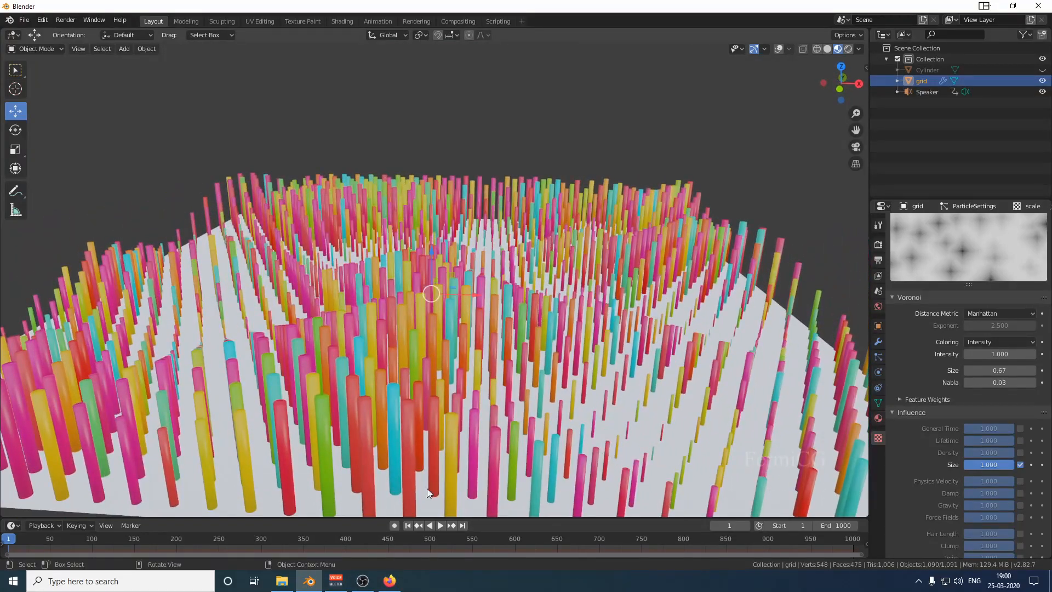
left_click(437, 526)
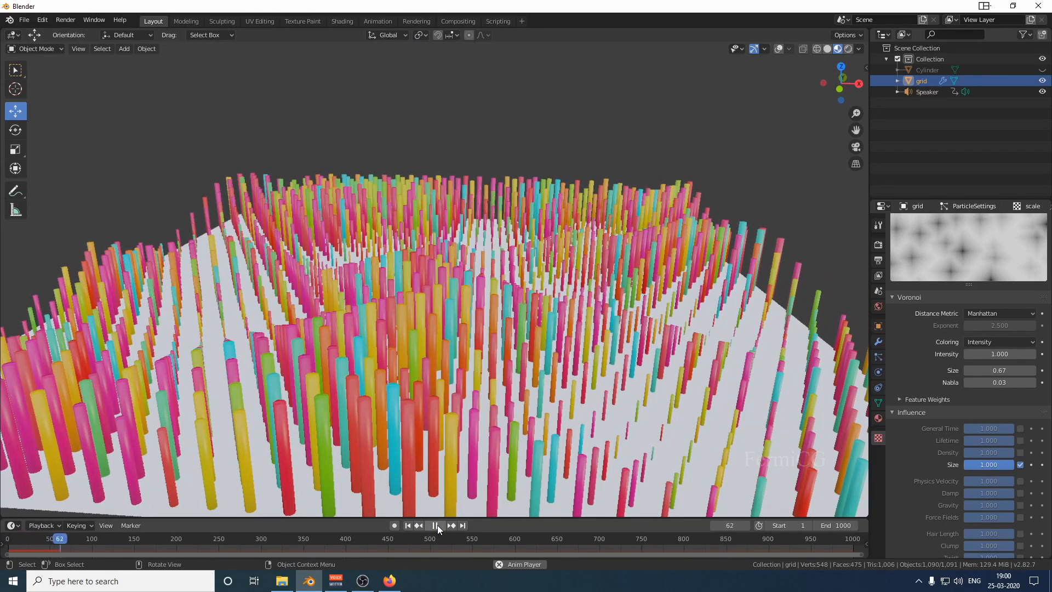
left_click(438, 525)
left_click(408, 525)
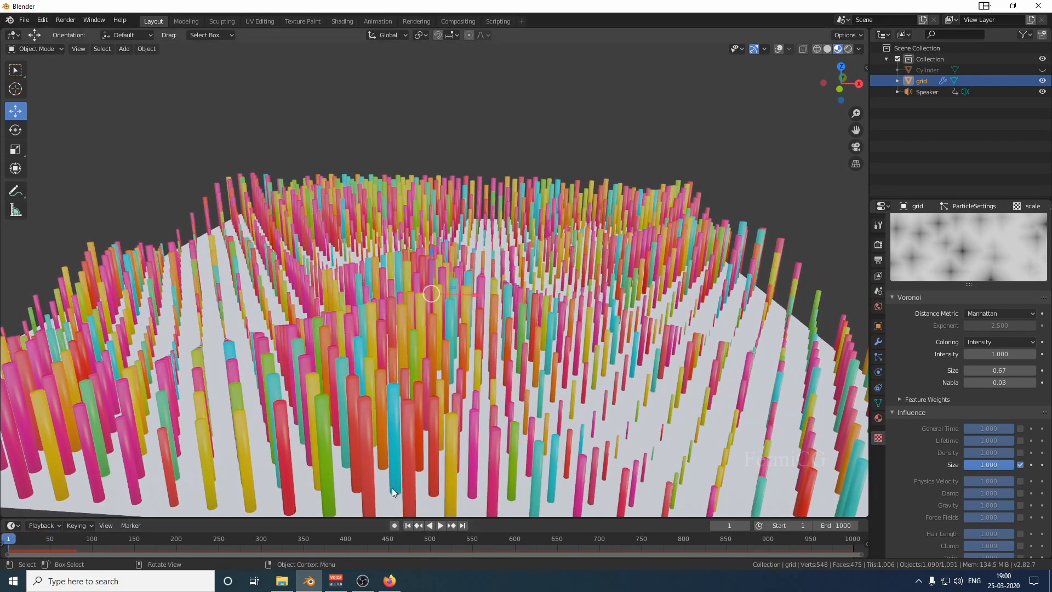
Expand the scale texture's Mapping settings, try shifting Offset X and reset it to 0 m
left_click(898, 412)
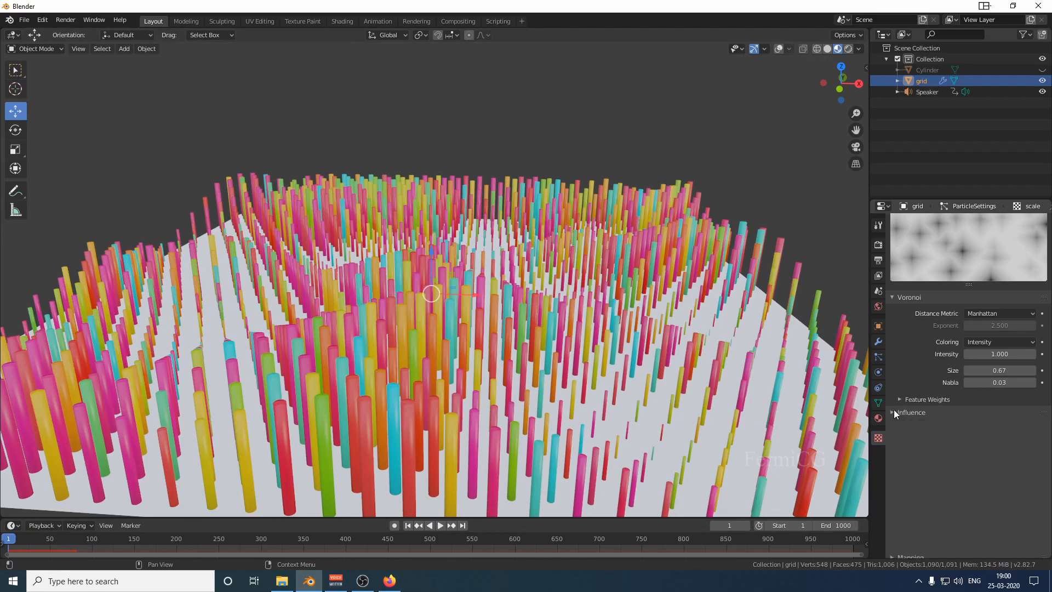
left_click(895, 383)
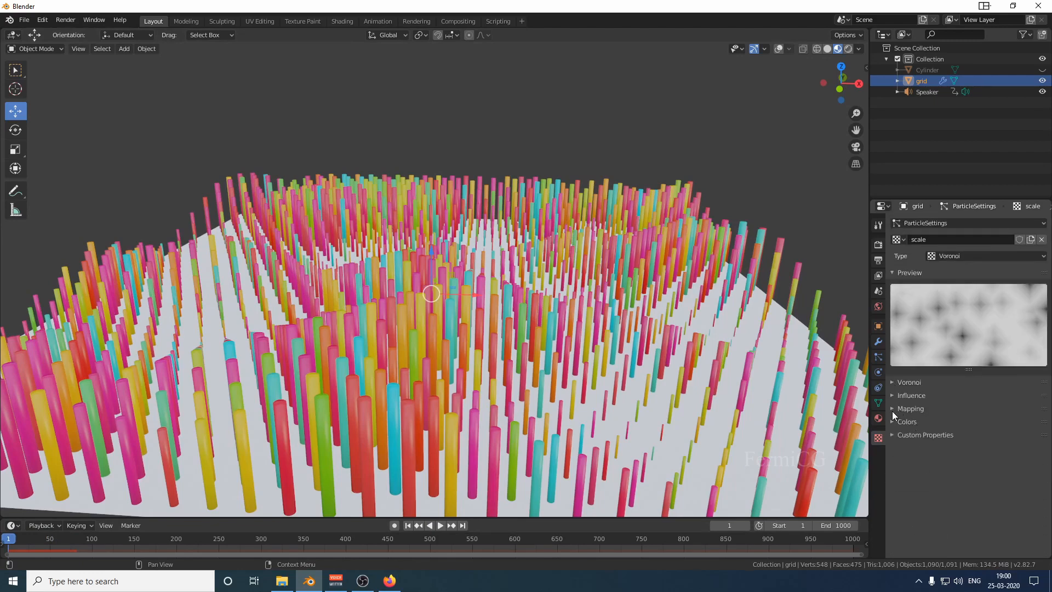
left_click(893, 411)
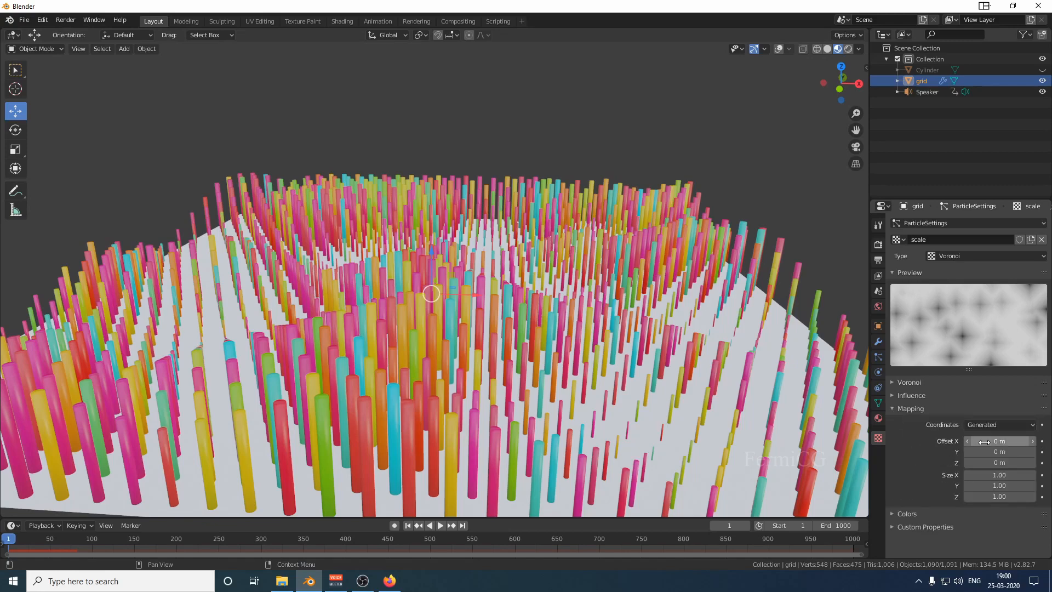
mouse_move(999, 441)
left_mouse_down()
mouse_move(1051, 441)
mouse_move(1007, 441)
left_mouse_up()
left_click(1008, 441)
type("0")
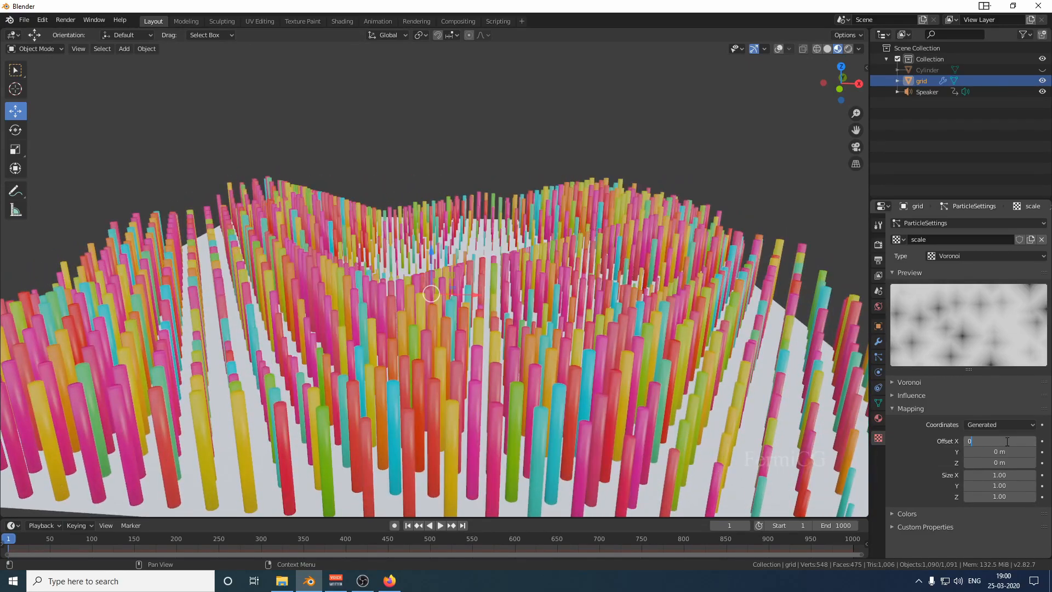
key("Return")
Try a mapping Offset Y of 1.7 m, set it back to 0 m and keyframe it at frame 1
mouse_move(1000, 453)
left_mouse_down()
mouse_move(1048, 453)
mouse_move(1020, 452)
left_mouse_up()
left_click(1000, 454)
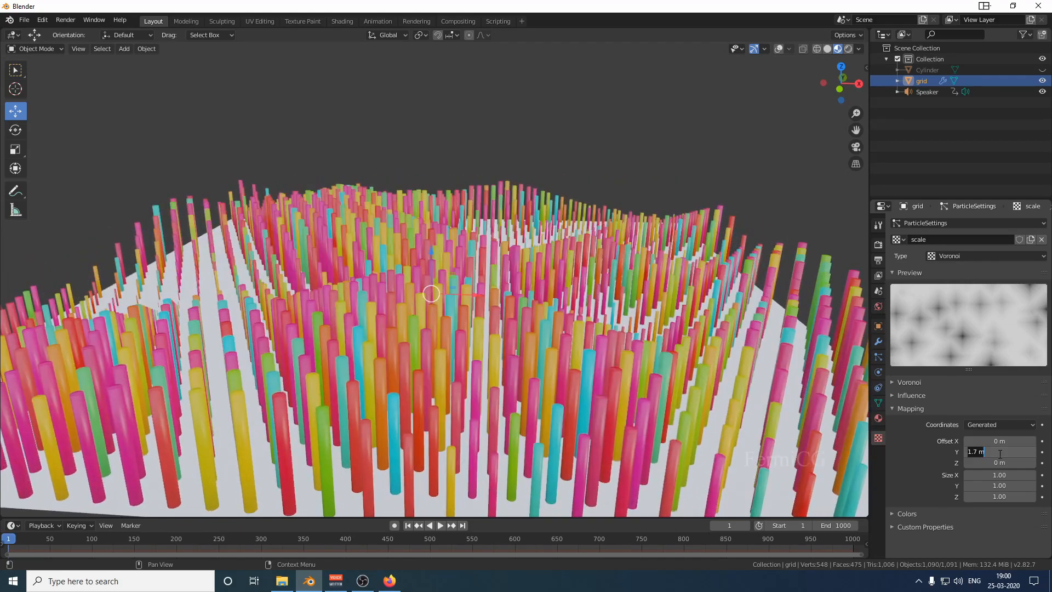
type("0")
key("Return")
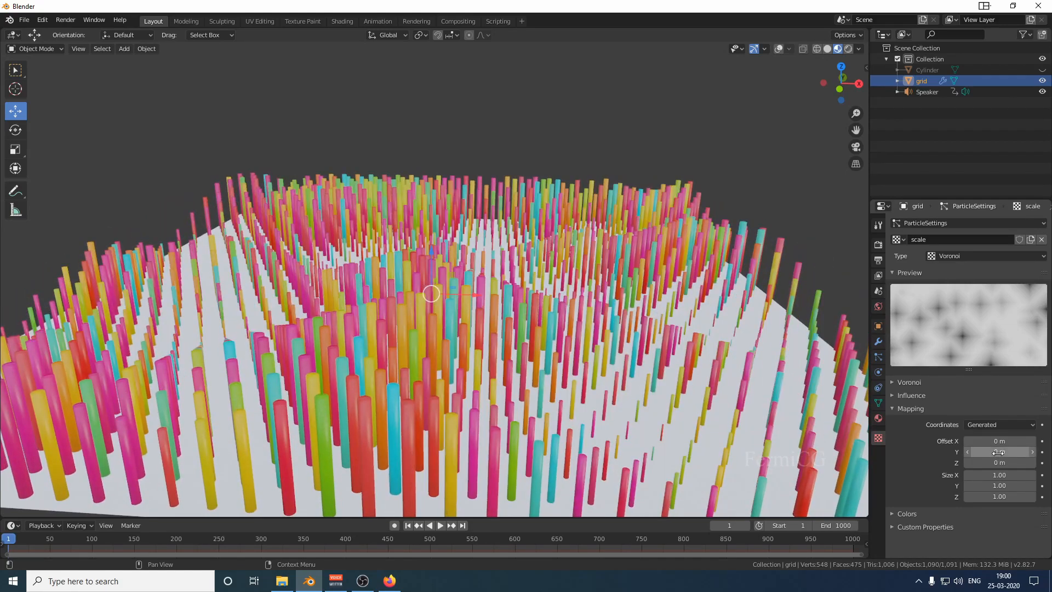
mouse_move(998, 464)
left_mouse_down()
mouse_move(1036, 464)
mouse_move(998, 464)
left_mouse_up()
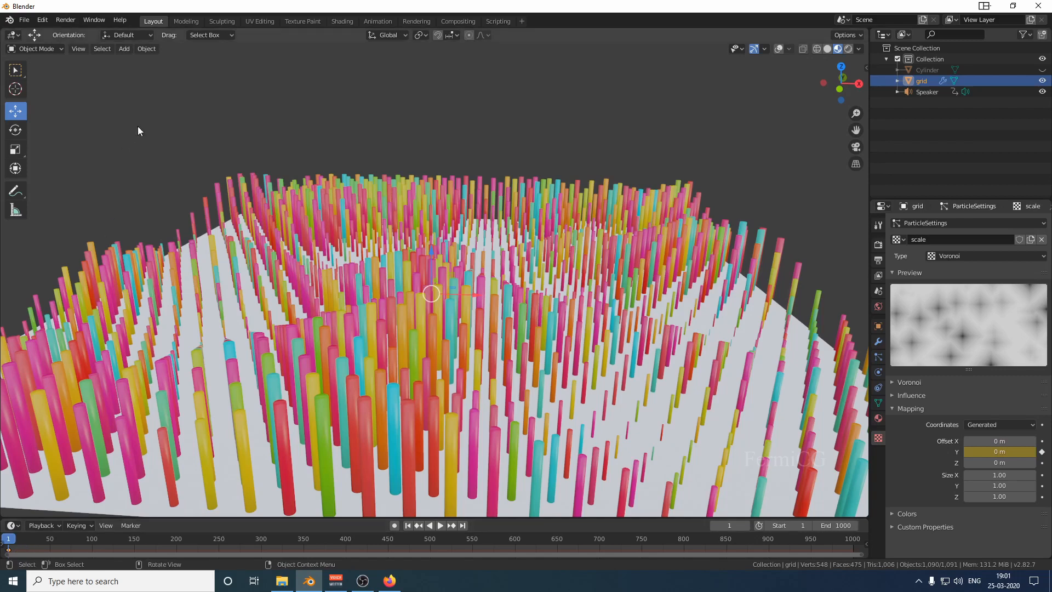
Switch to the Animation workspace and change its Dope Sheet area to a Graph Editor
left_click(377, 21)
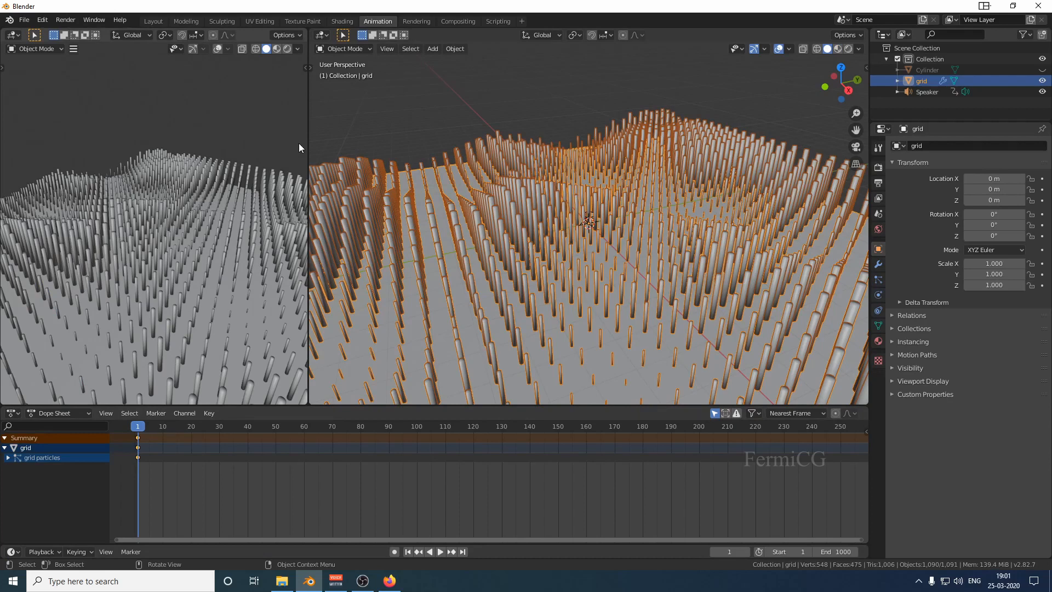
left_click(208, 414)
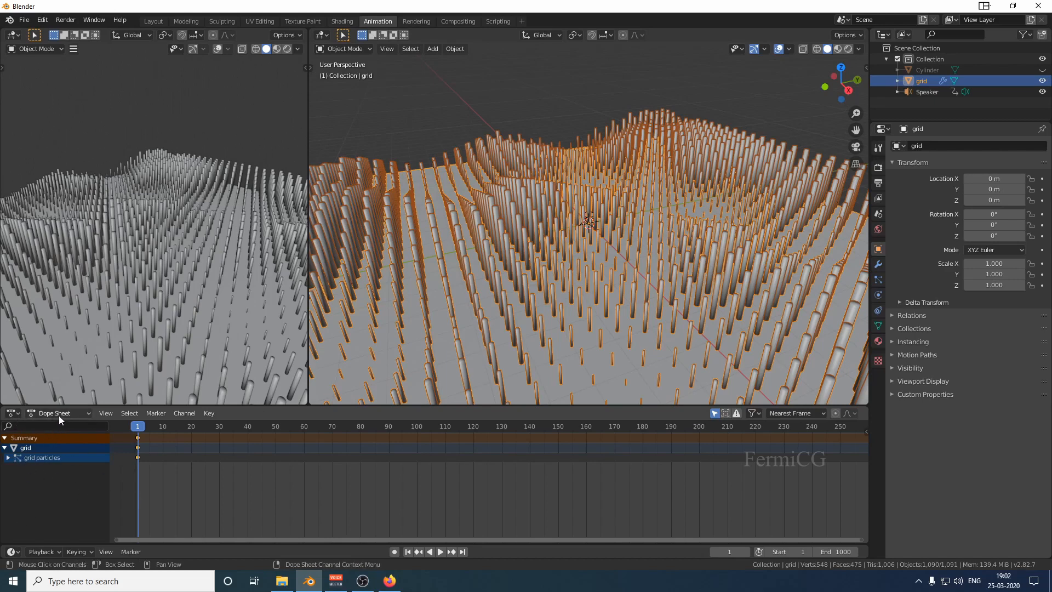
left_click(13, 413)
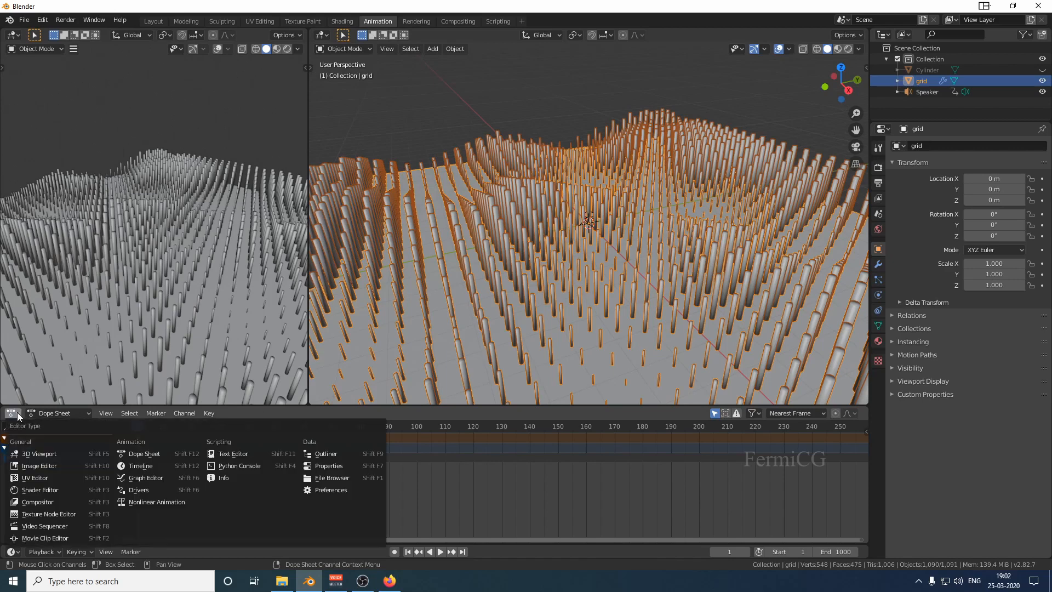
left_click(143, 479)
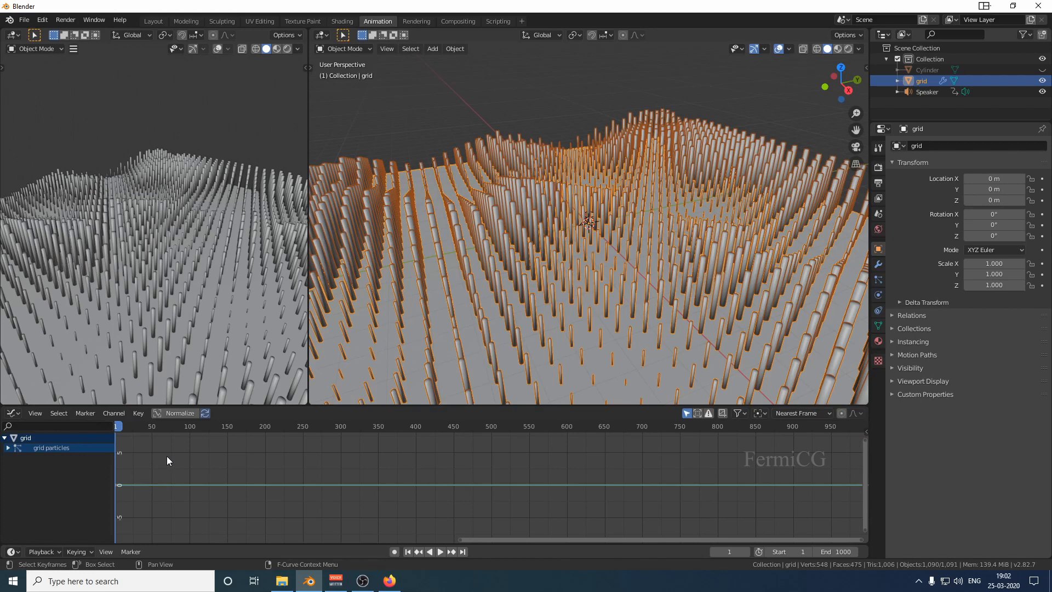
Bake Point_Green_Getdown.mp3 from the Downloads folder to the keyframed Offset Y F-curve and check it in a short playback
left_click(138, 413)
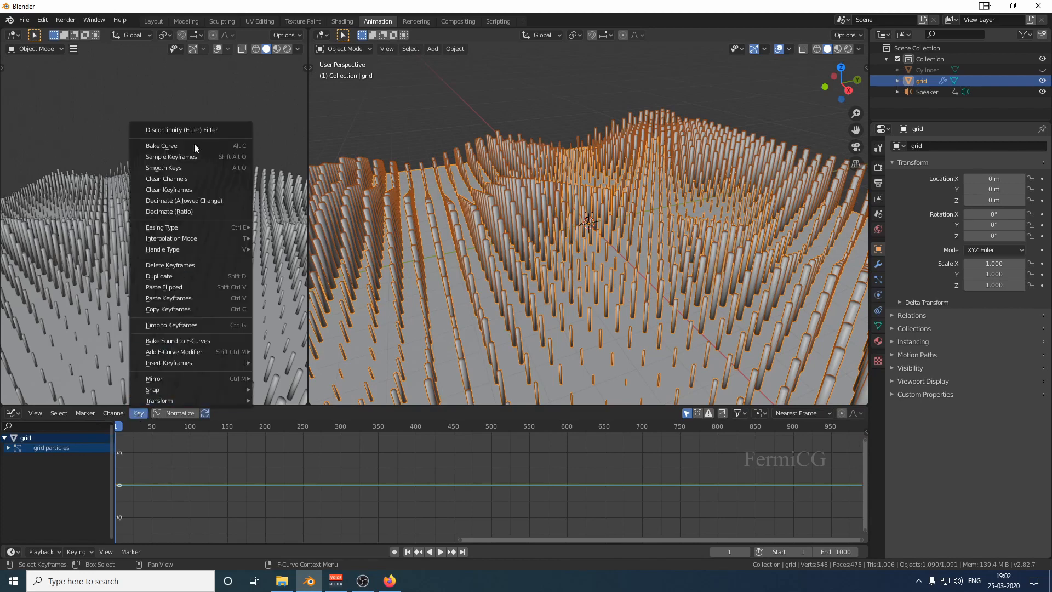
left_click(189, 340)
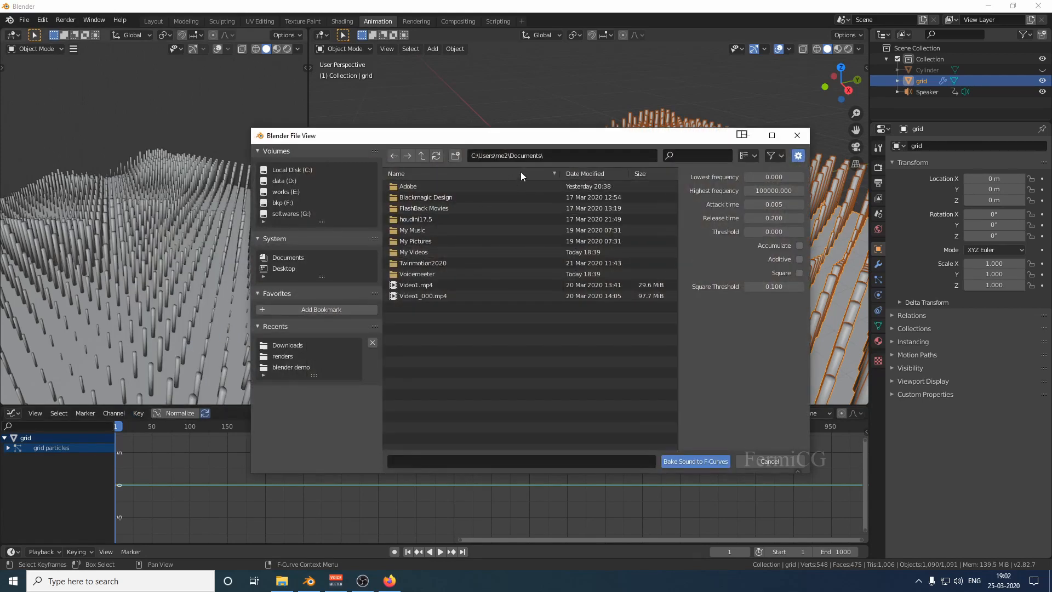
left_click(426, 155)
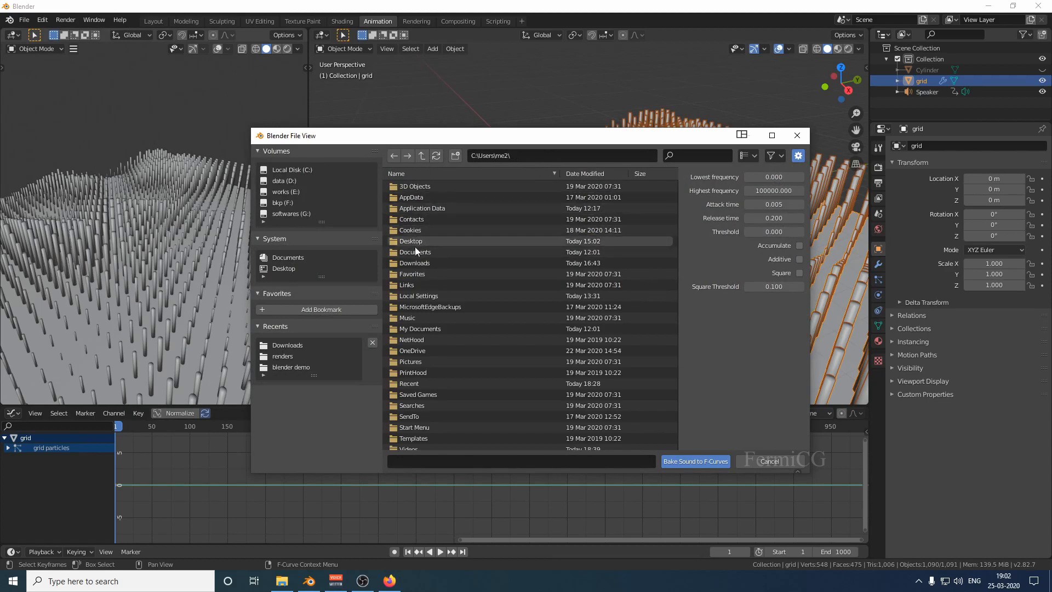
left_click(415, 262)
left_click(433, 220)
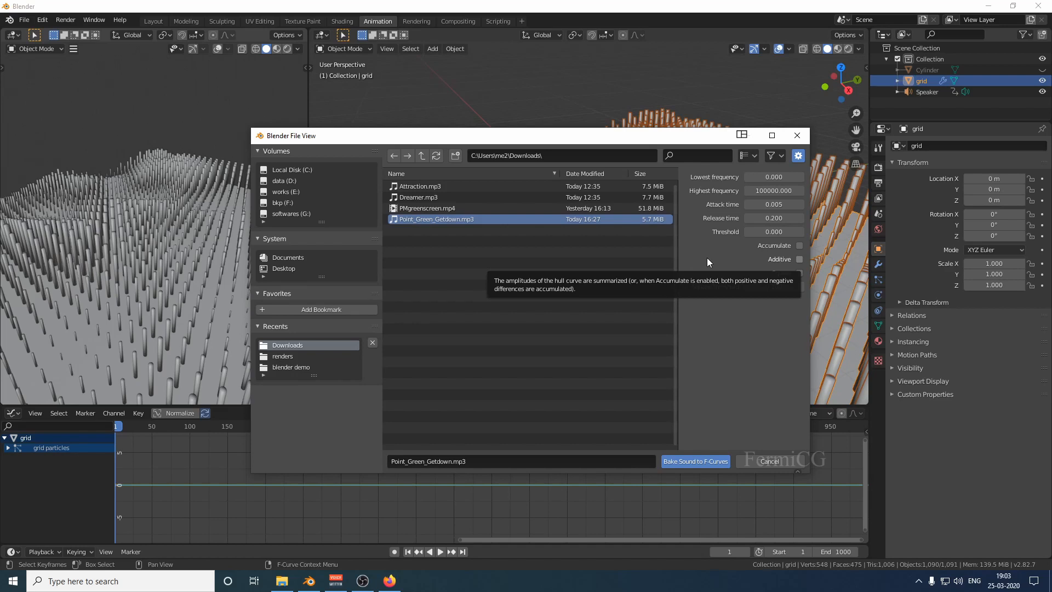
left_click(691, 462)
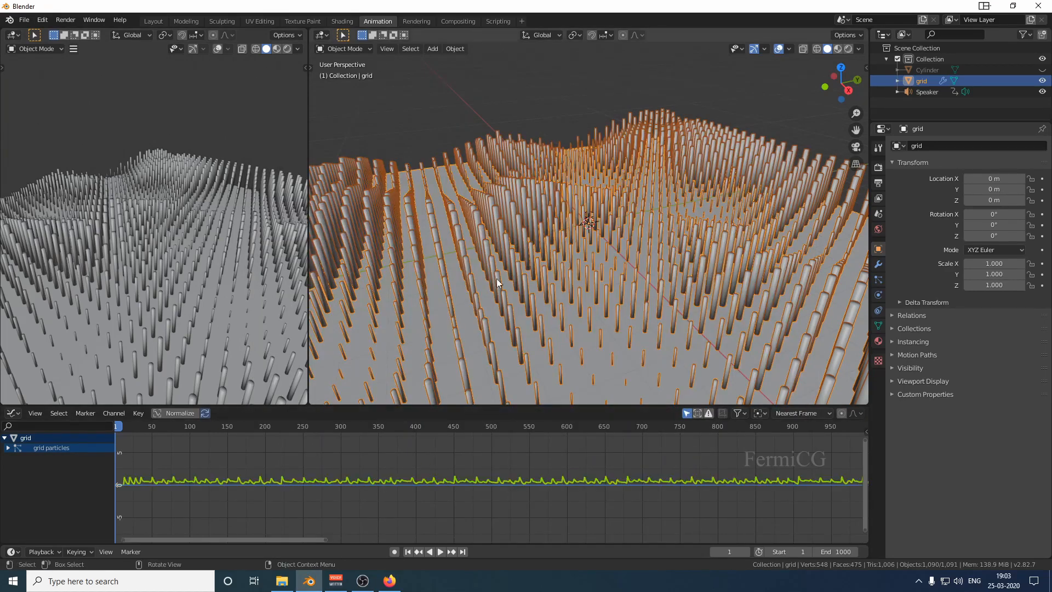
left_click(439, 552)
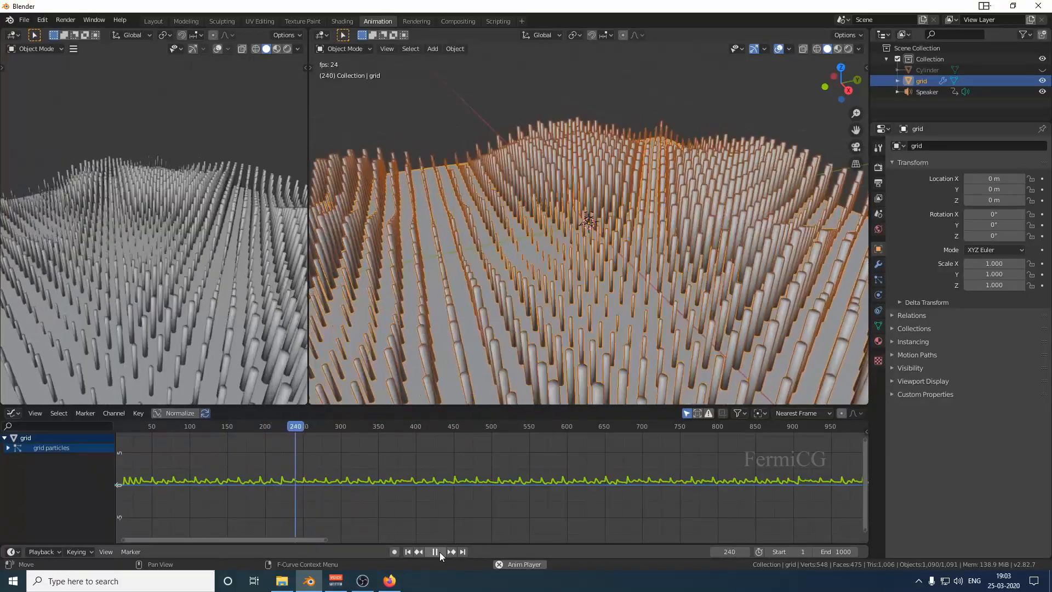
left_click(437, 551)
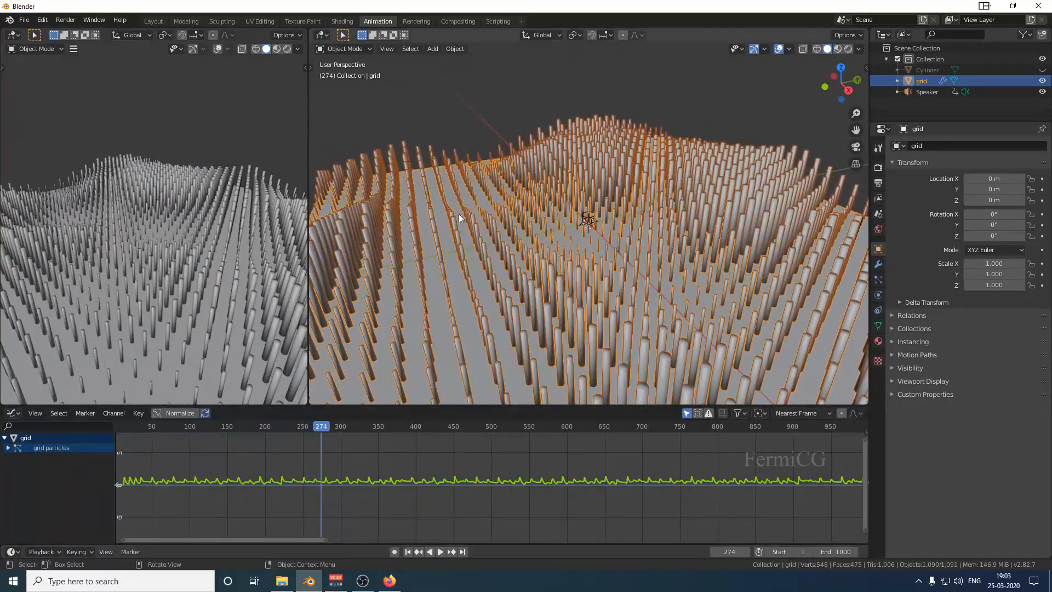
Return to the Layout workspace, play the animation from the first frame, inspect the colored cylinders from several angles and stop playback
left_click(156, 22)
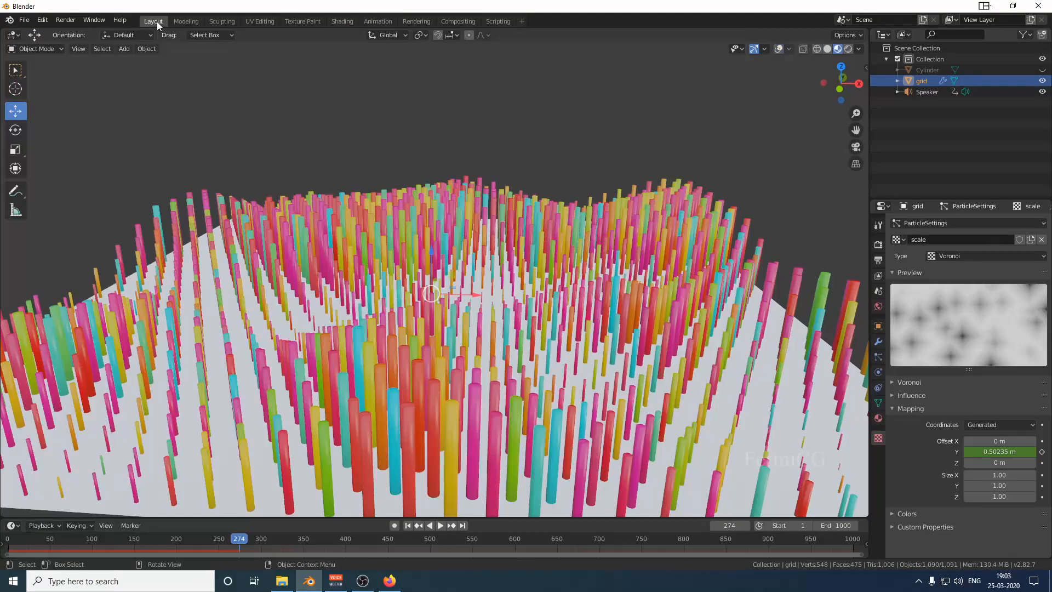
left_click(409, 525)
left_click(441, 526)
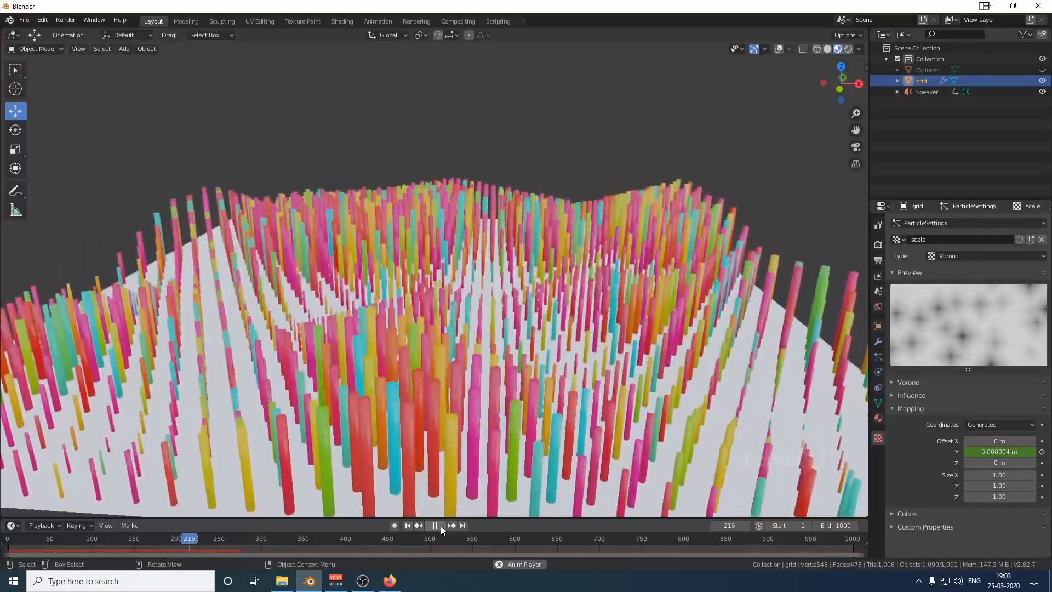
middle_click_drag(463, 413, 616, 415)
scroll(608, 411, "up", 5)
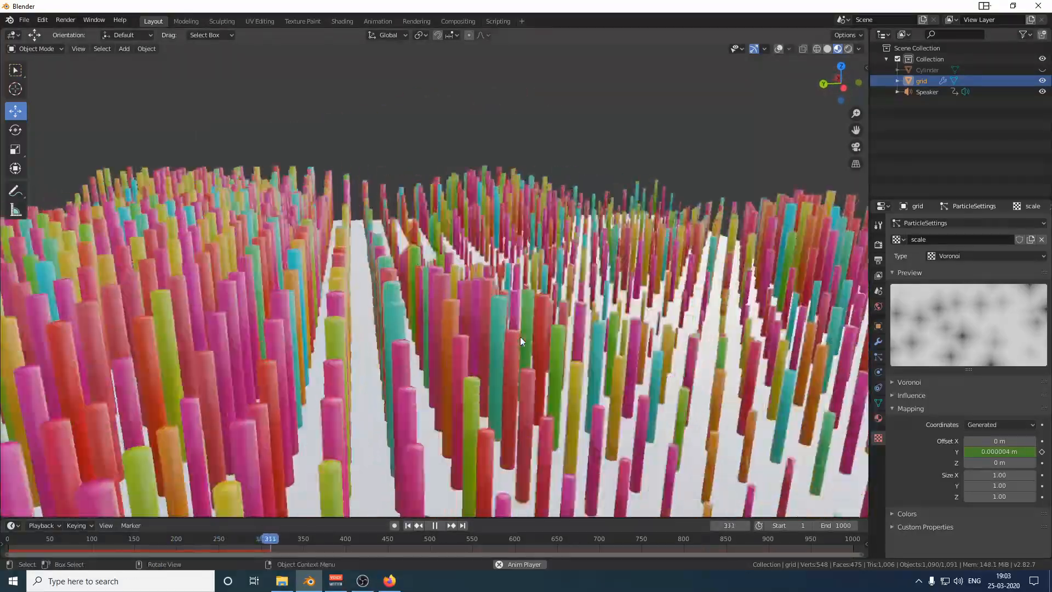
middle_click_drag(520, 342, 600, 335)
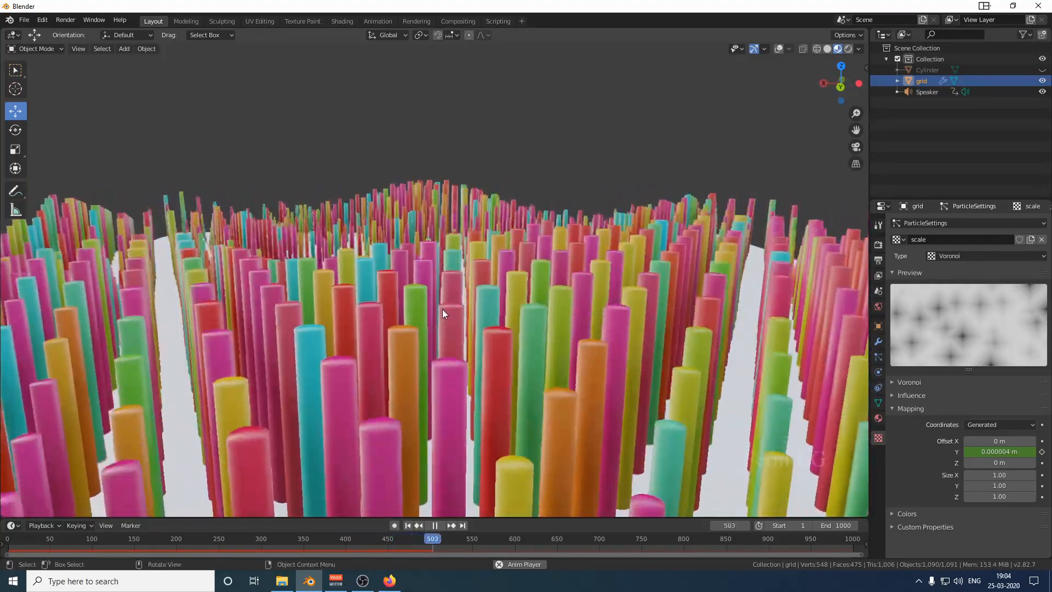
middle_click_drag(442, 309, 365, 309)
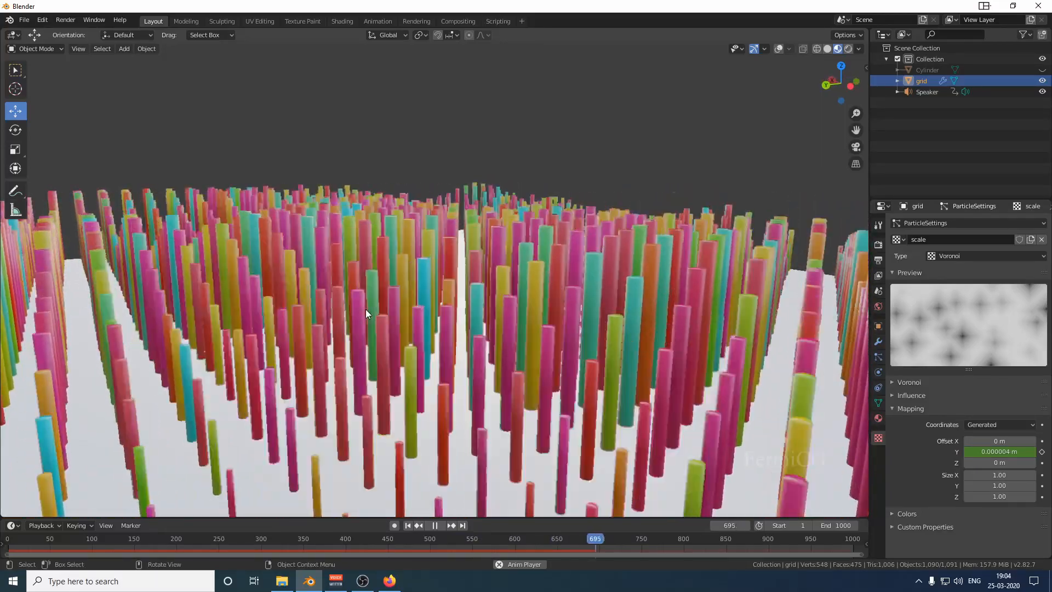
left_click(435, 525)
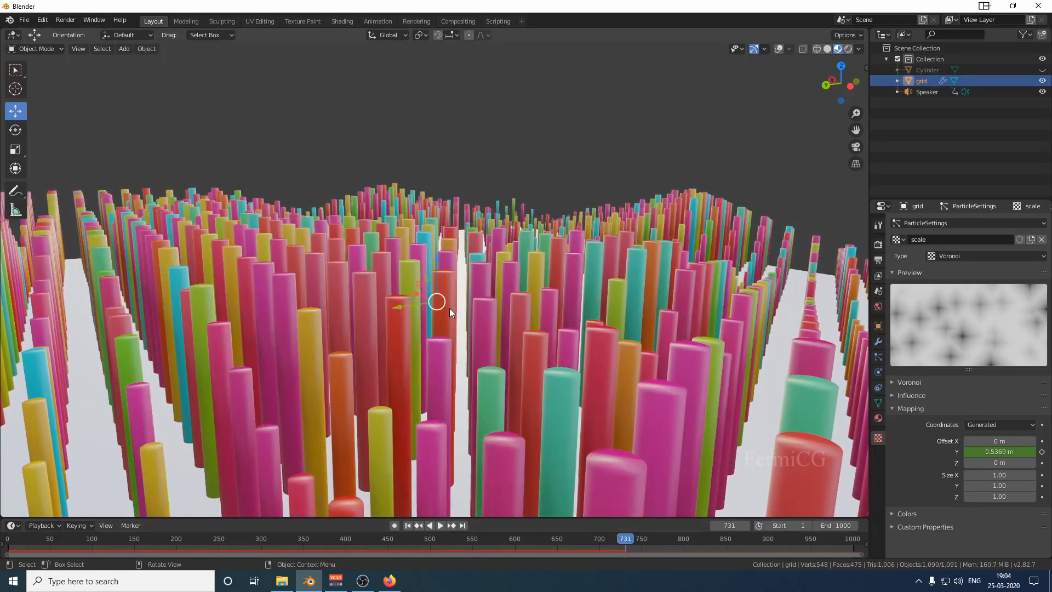